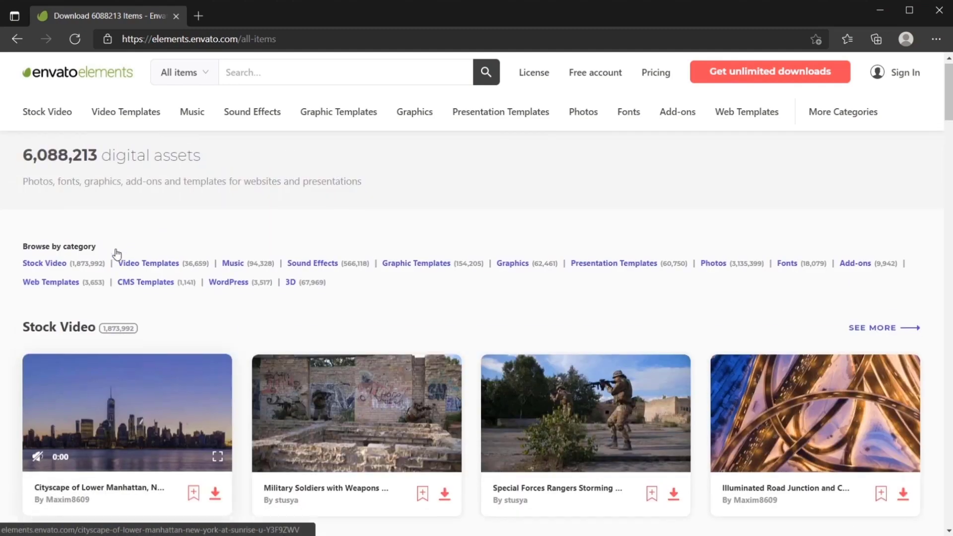
Step: Open the Graphic Templates category on Envato Elements and look through the listed templates
mouse_move(60, 116)
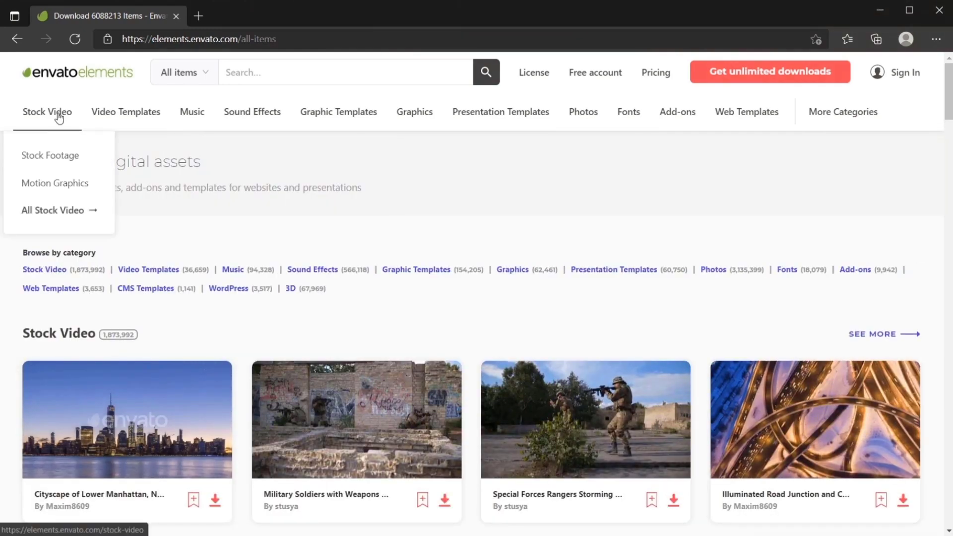
left_click(320, 119)
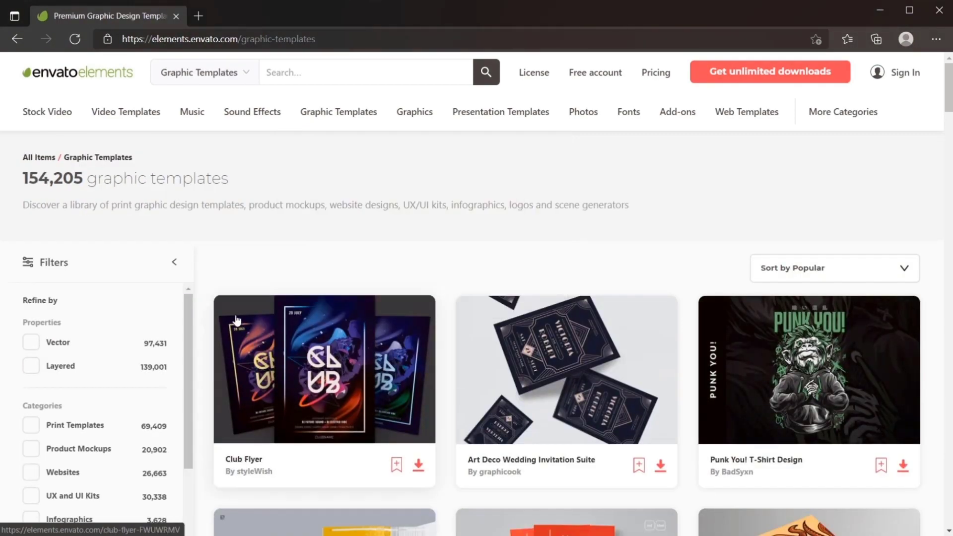
scroll(237, 319, "down", 3)
scroll(236, 319, "down", 4)
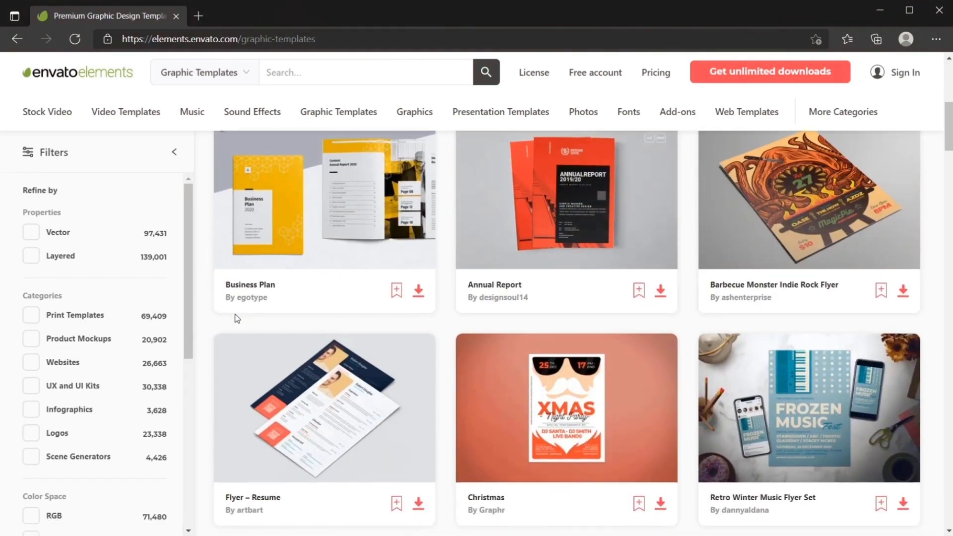
scroll(235, 315, "up", 7)
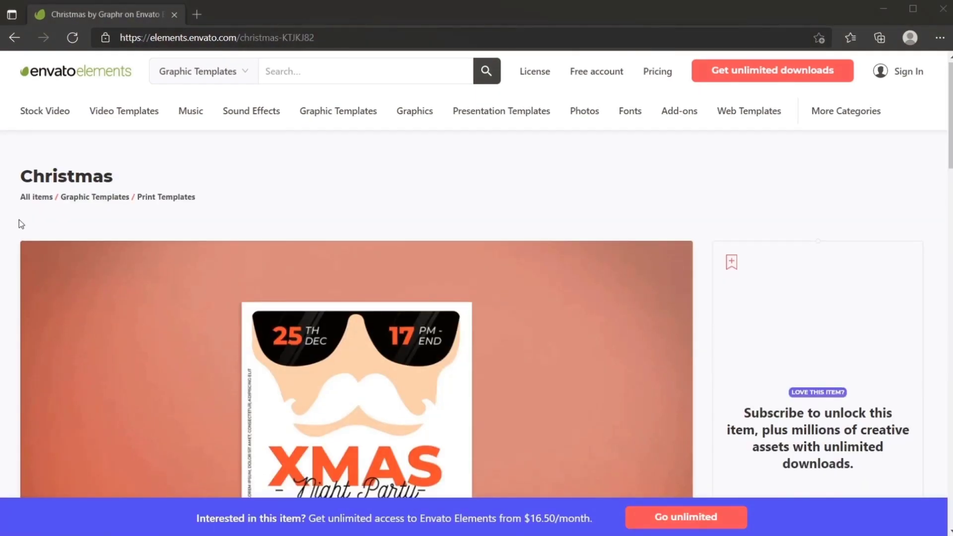
Step: Look through the Christmas template, similar portrait photos, YouTube video templates, royalty-free music and the pricing page
scroll(19, 220, "down", 4)
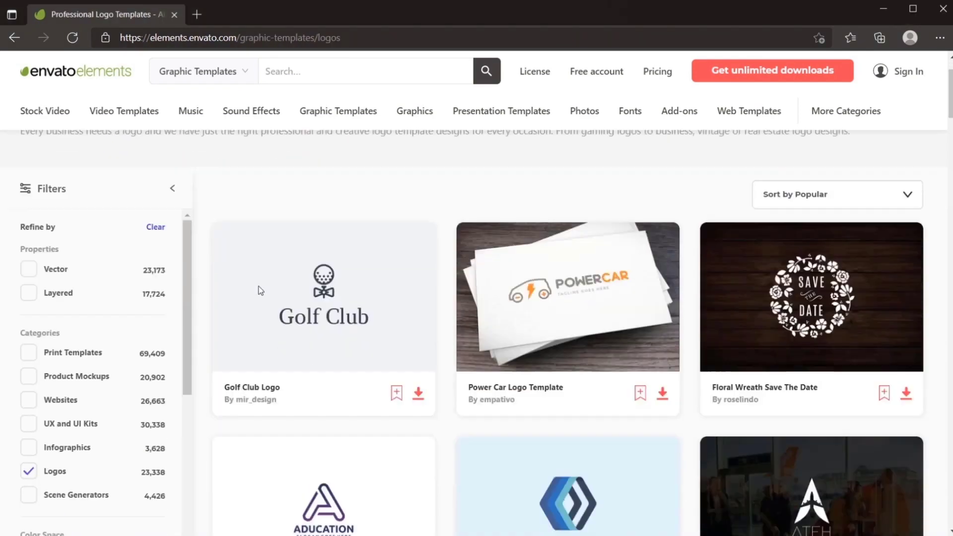
scroll(258, 290, "down", 2)
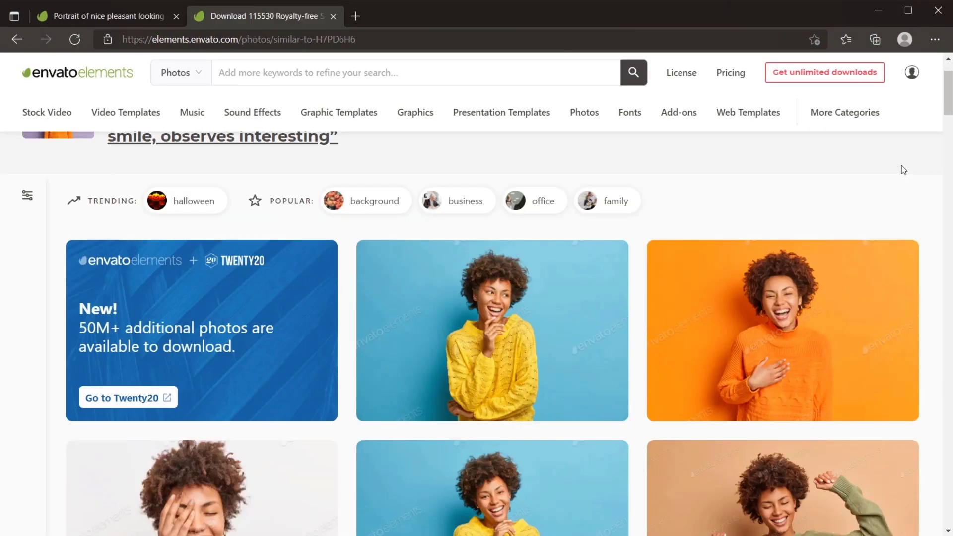
scroll(903, 169, "down", 5)
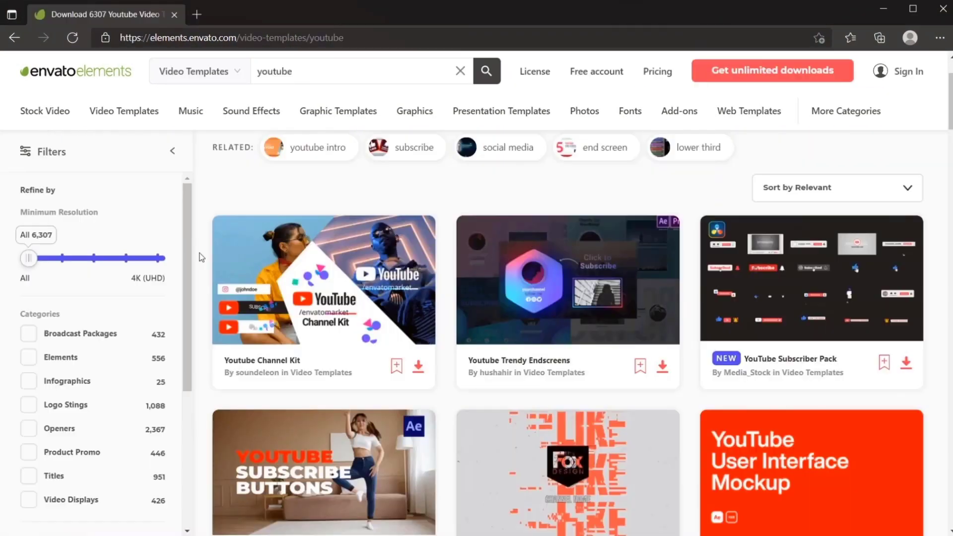
scroll(201, 258, "down", 2)
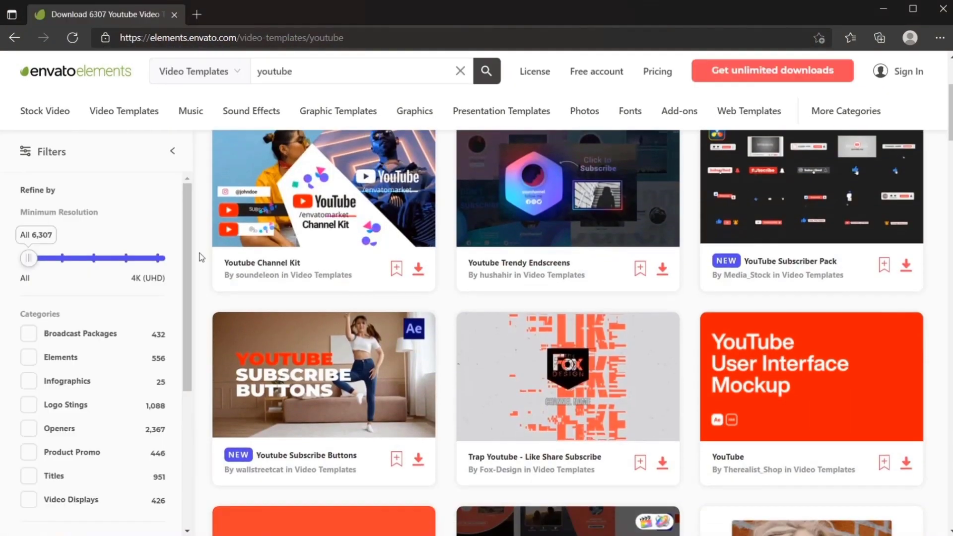
scroll(201, 257, "down", 3)
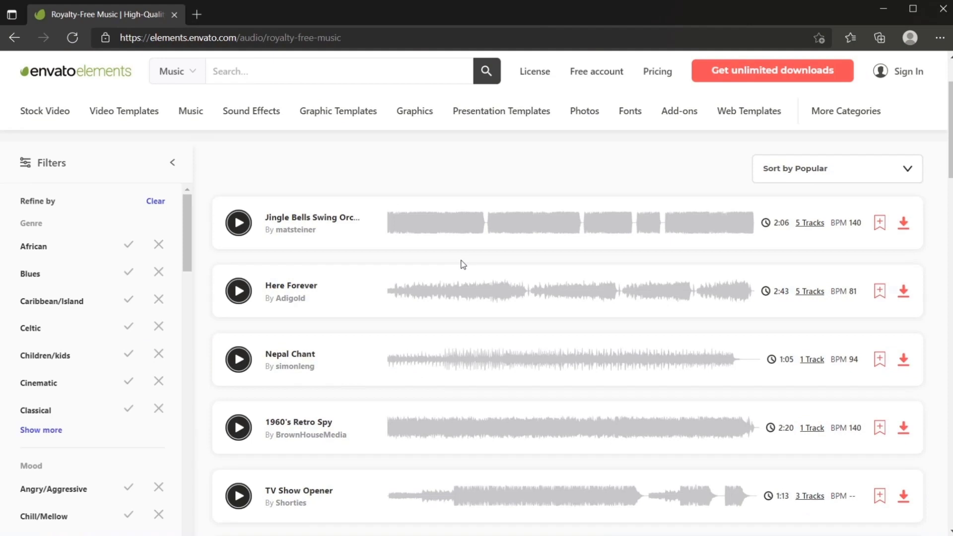
scroll(462, 263, "down", 2)
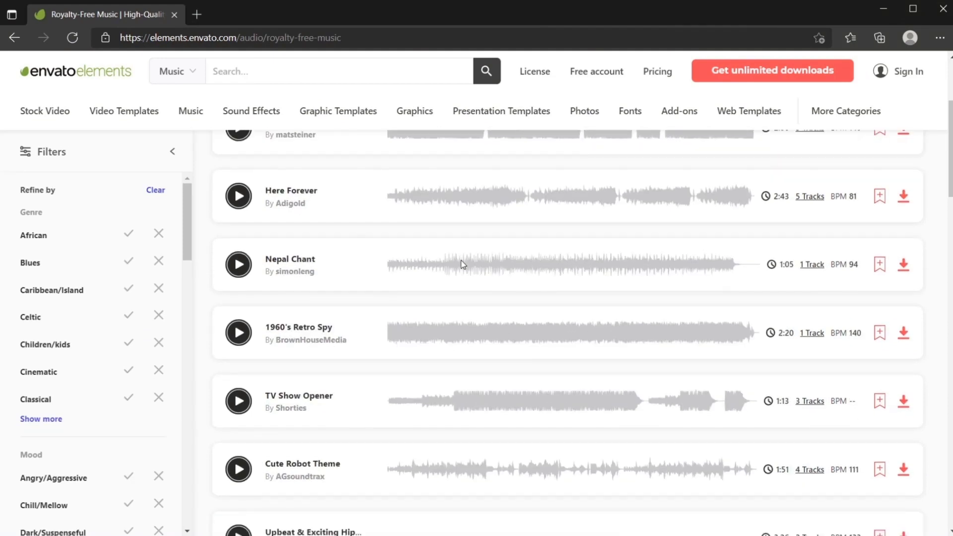
scroll(462, 263, "down", 6)
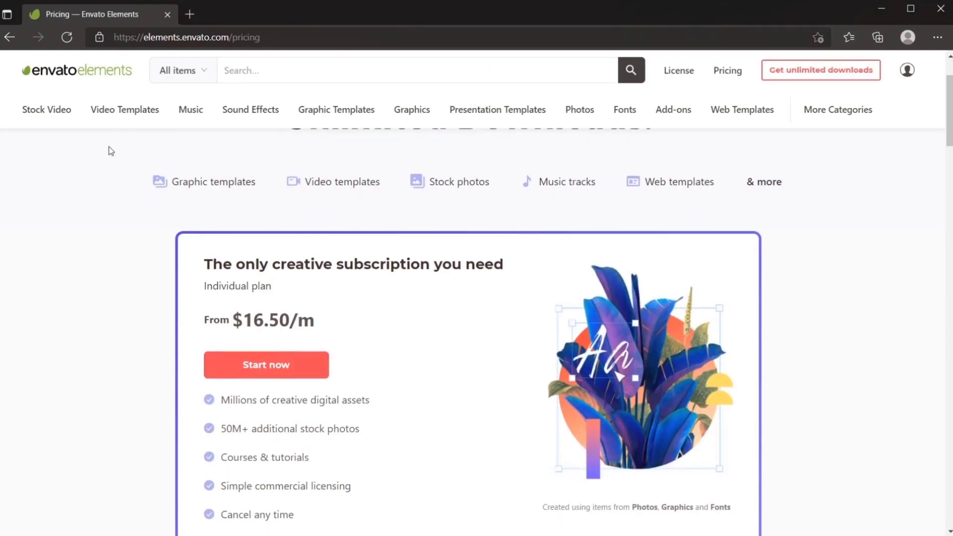
scroll(111, 150, "down", 2)
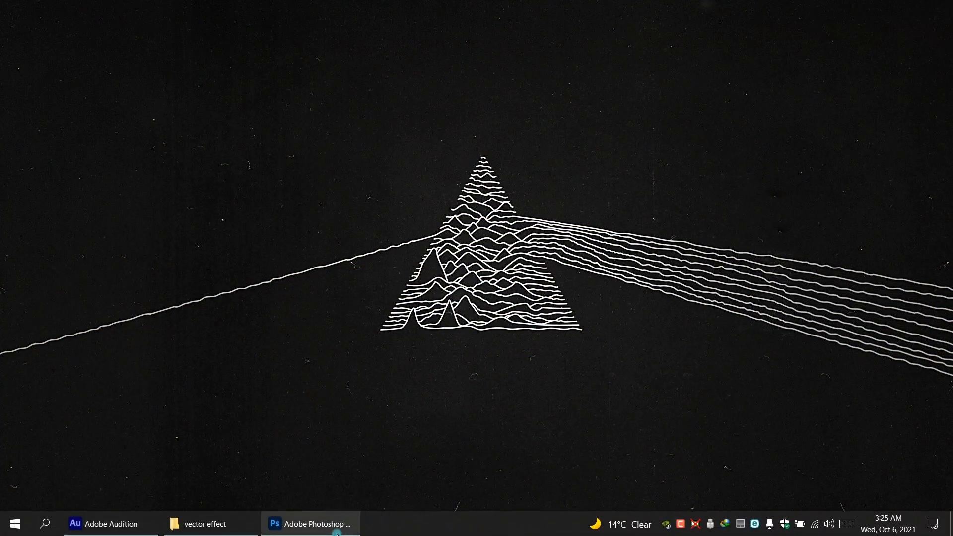
Step: Switch to Photoshop and enable Show all Filter Gallery groups and names in the Plugins preferences
left_click(342, 532)
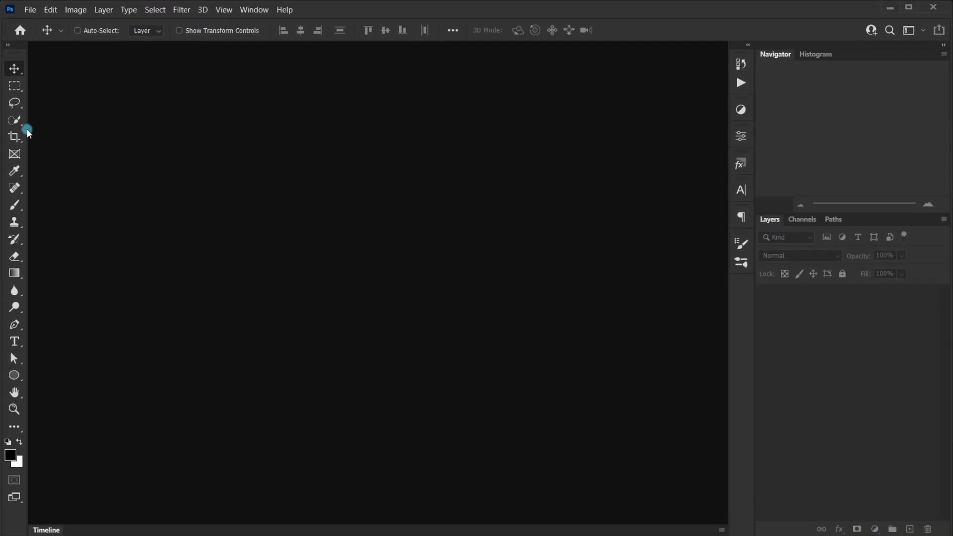
left_click(51, 12)
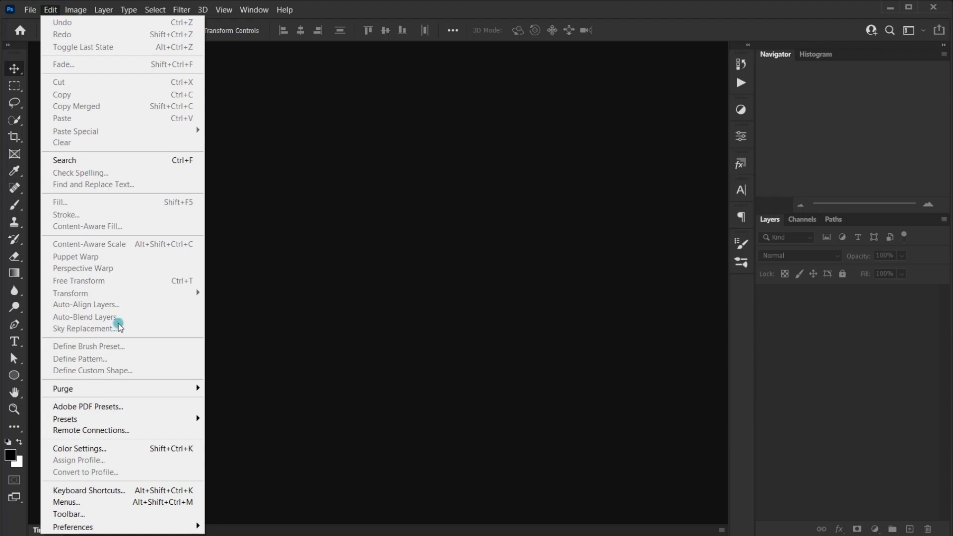
mouse_move(122, 531)
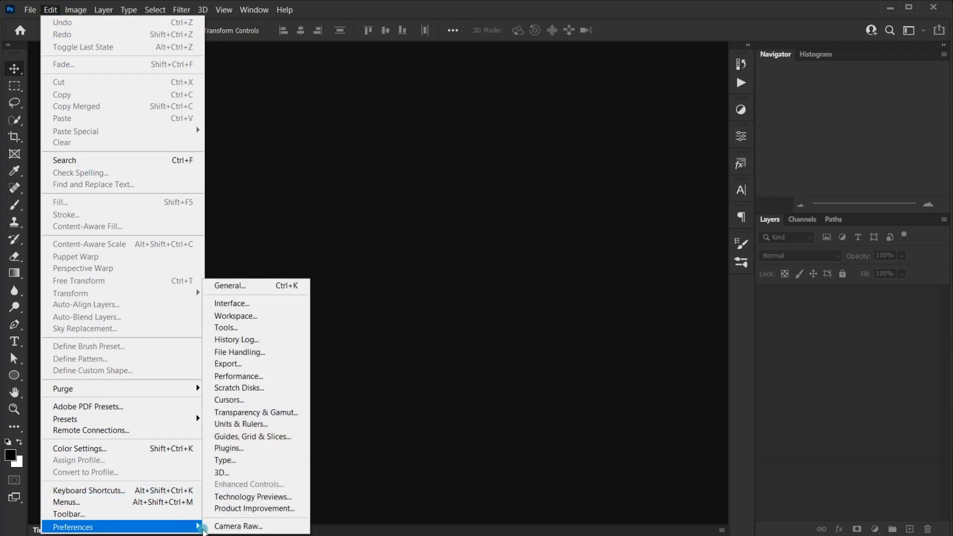
left_click(229, 449)
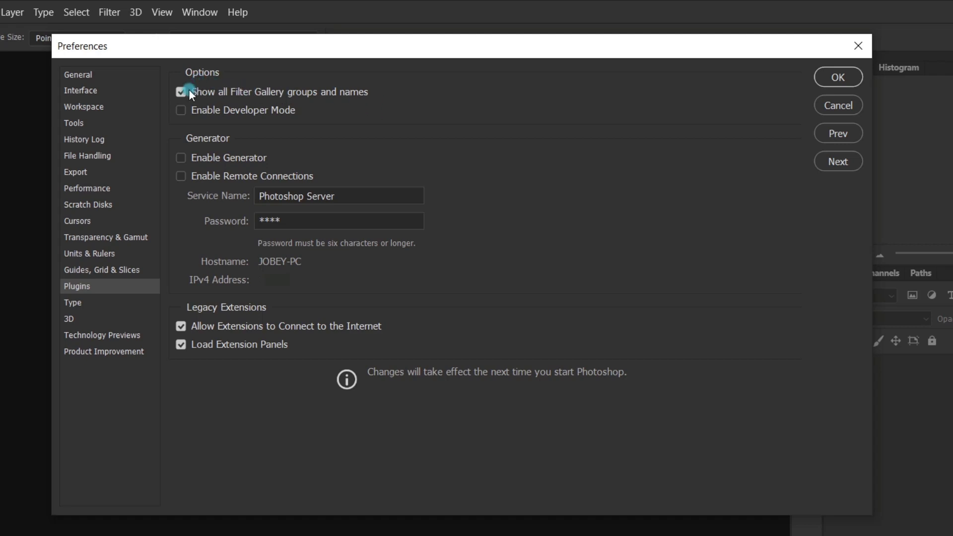
left_click(838, 77)
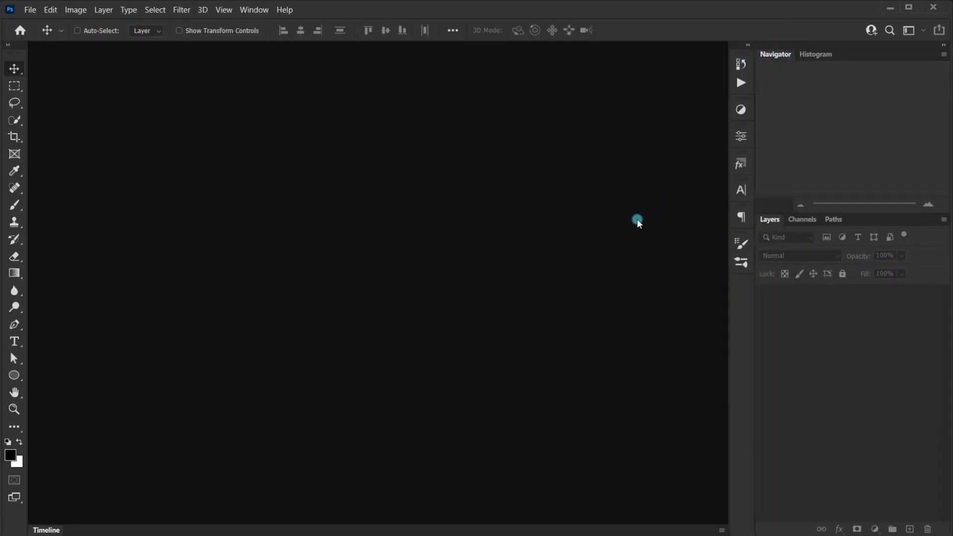
Step: Create a new document 3400 by 2000 pixels at 300 pixels/inch, in 8-bit RGB Color with a white background
left_click(30, 10)
left_click(38, 21)
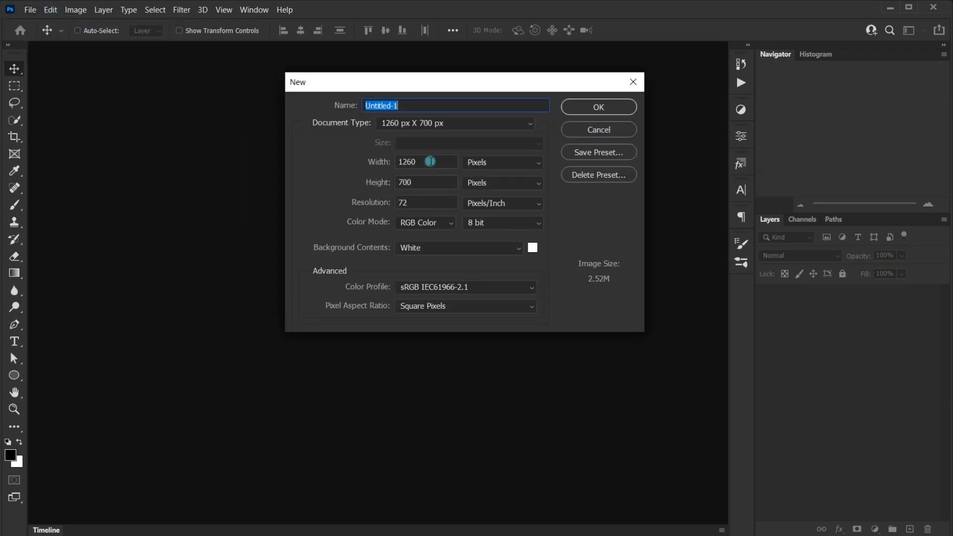
double_click(429, 161)
type("3400")
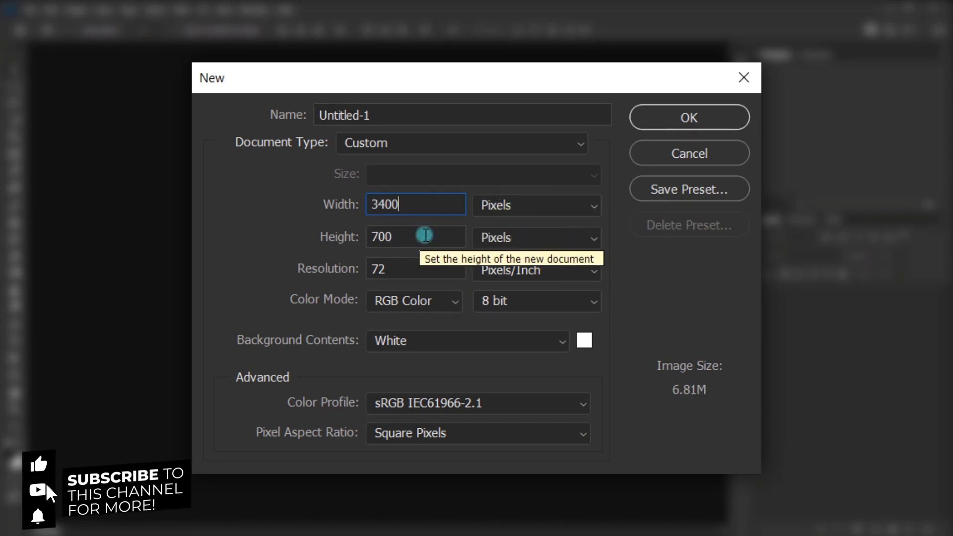
left_click_drag(418, 239, 296, 237)
type("2000")
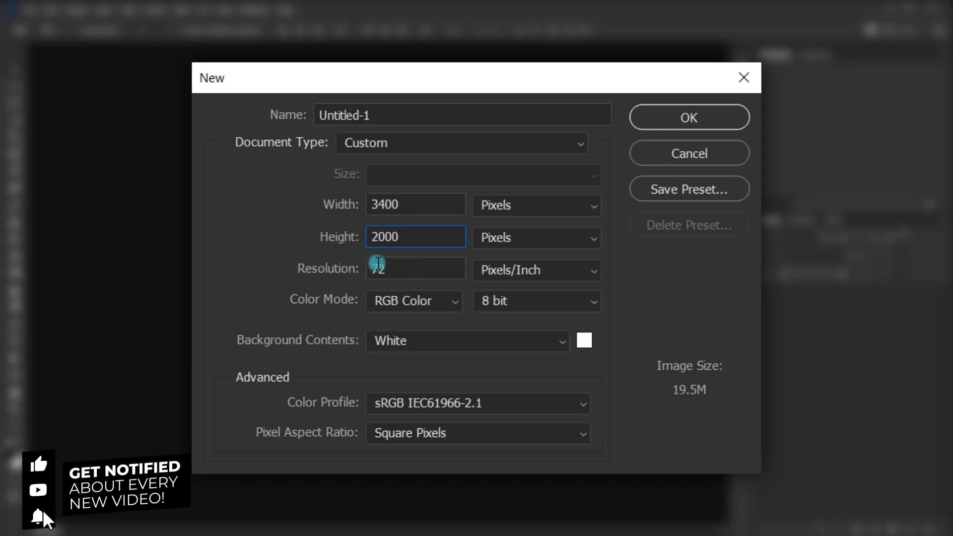
left_click_drag(402, 276, 249, 256)
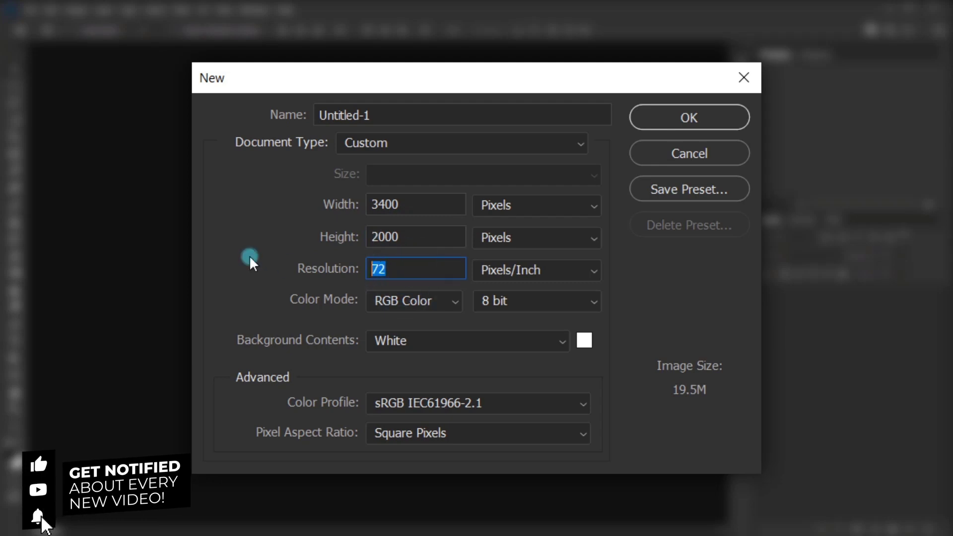
type("300")
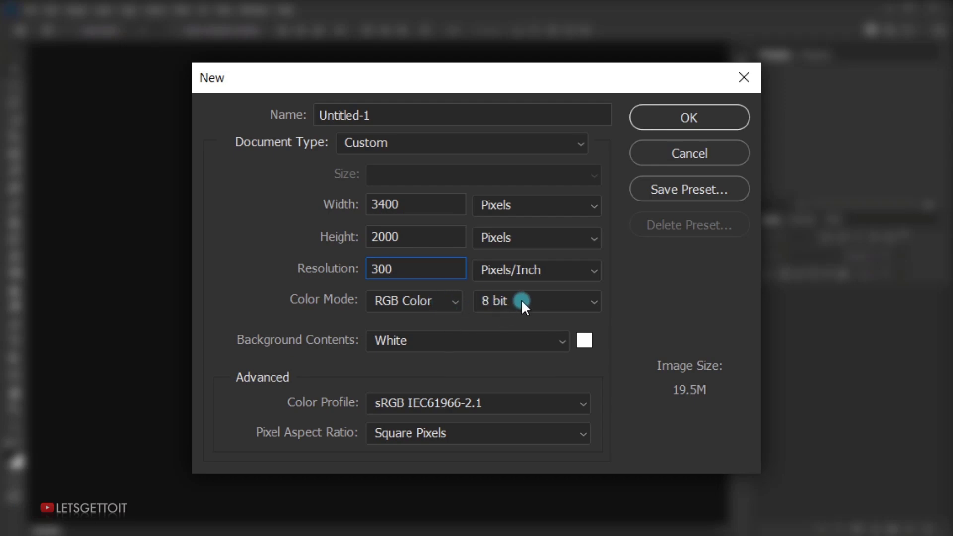
left_click(682, 118)
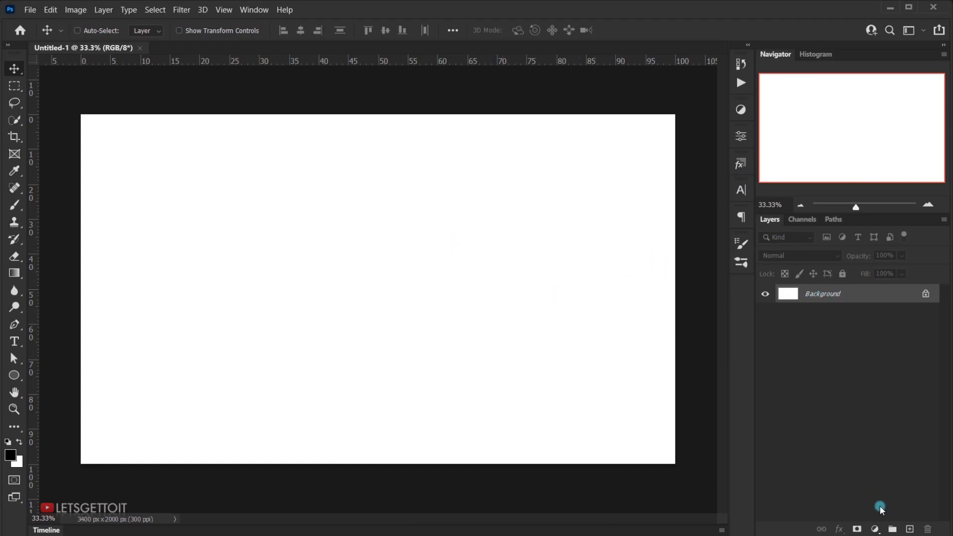
Step: Add a Solid Color fill layer in light beige, e4d3c9
left_click(877, 530)
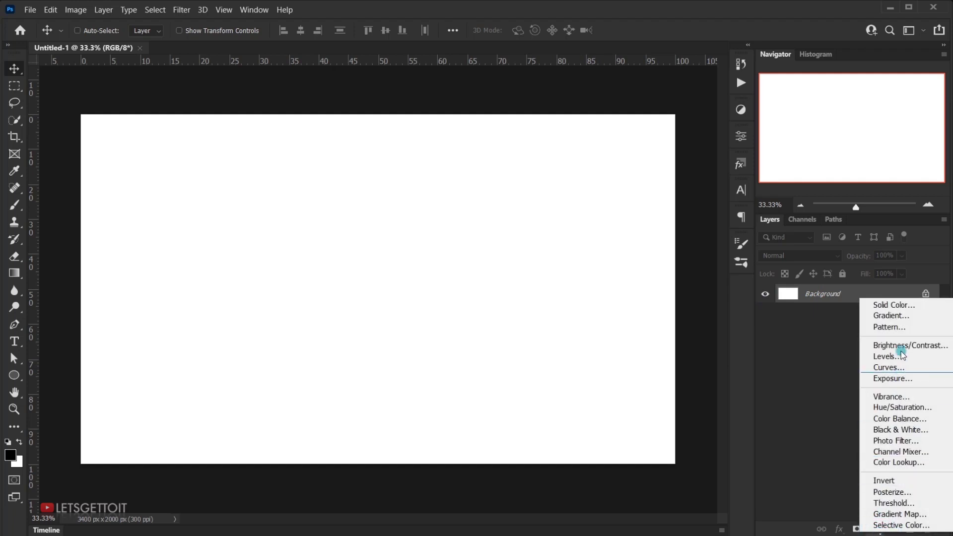
left_click(905, 306)
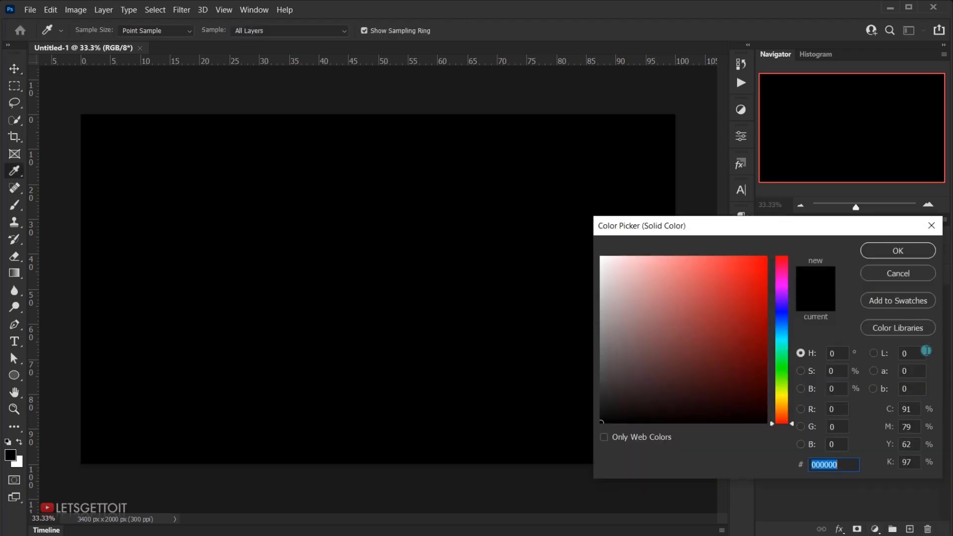
mouse_move(623, 300)
left_mouse_down()
mouse_move(623, 266)
mouse_move(615, 272)
left_mouse_up()
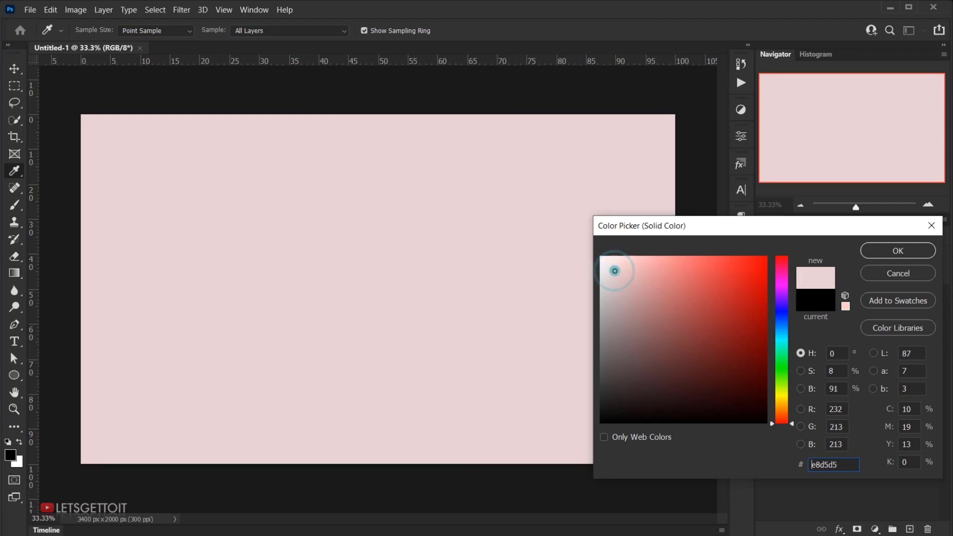
left_click(785, 416)
left_click_drag(786, 417, 786, 416)
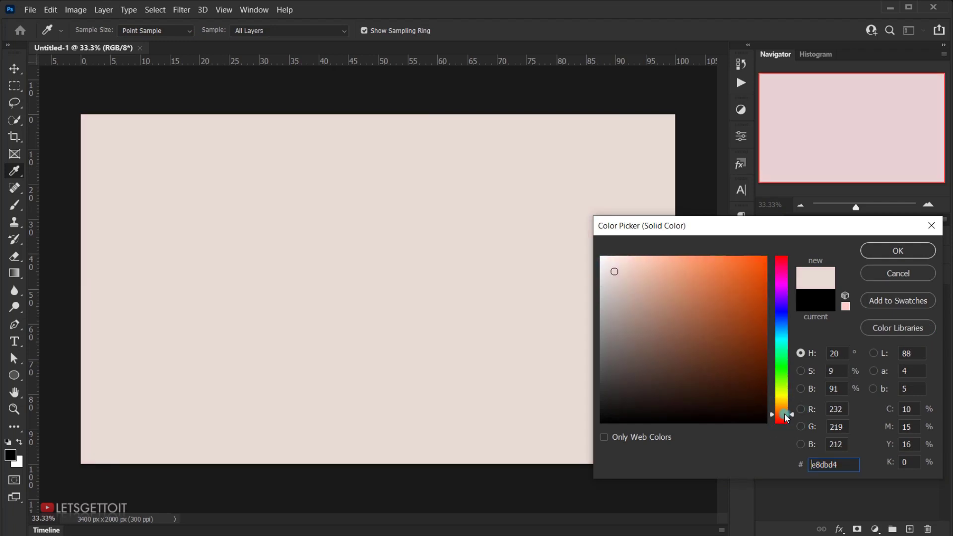
left_click_drag(617, 274, 620, 274)
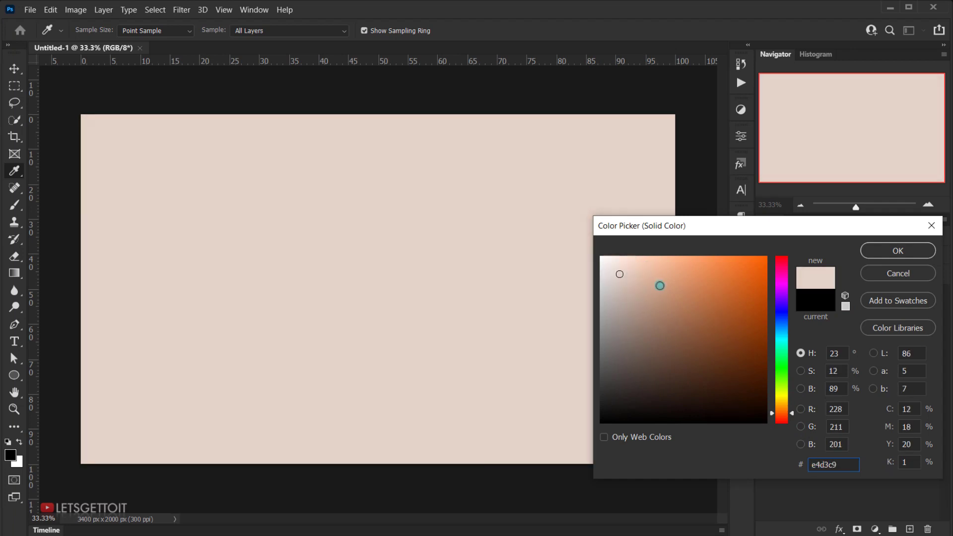
left_click(903, 249)
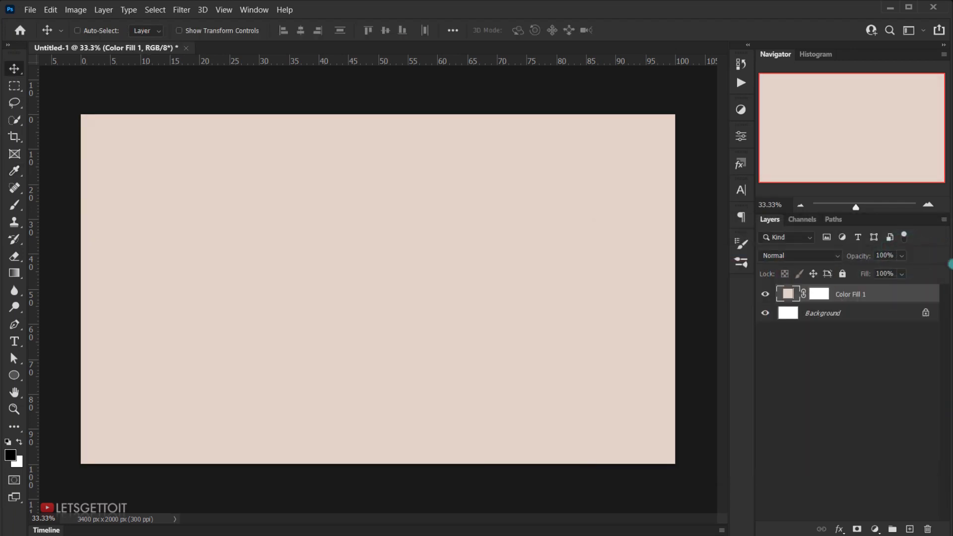
Step: Delete the Background layer and rename the color fill layer as BG
left_click(845, 314)
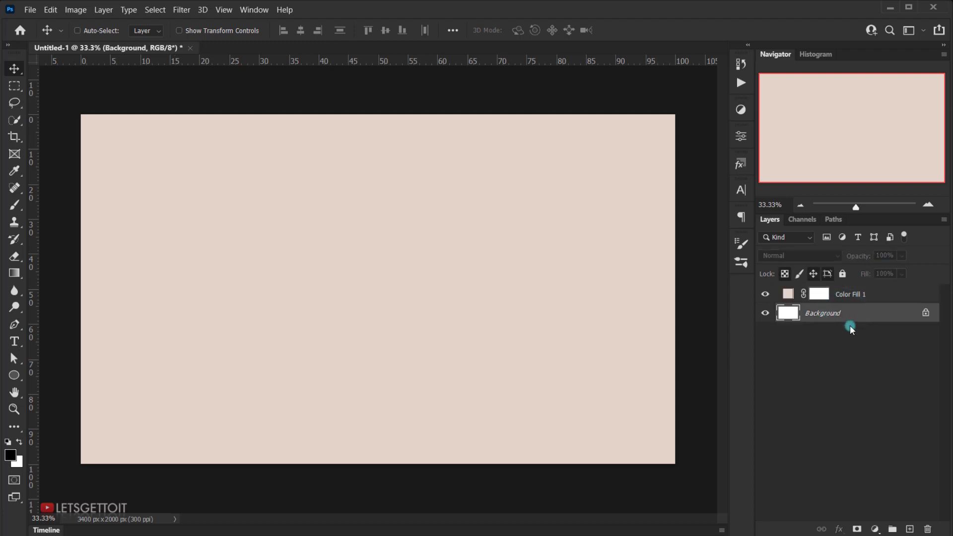
key("Delete")
double_click(852, 294)
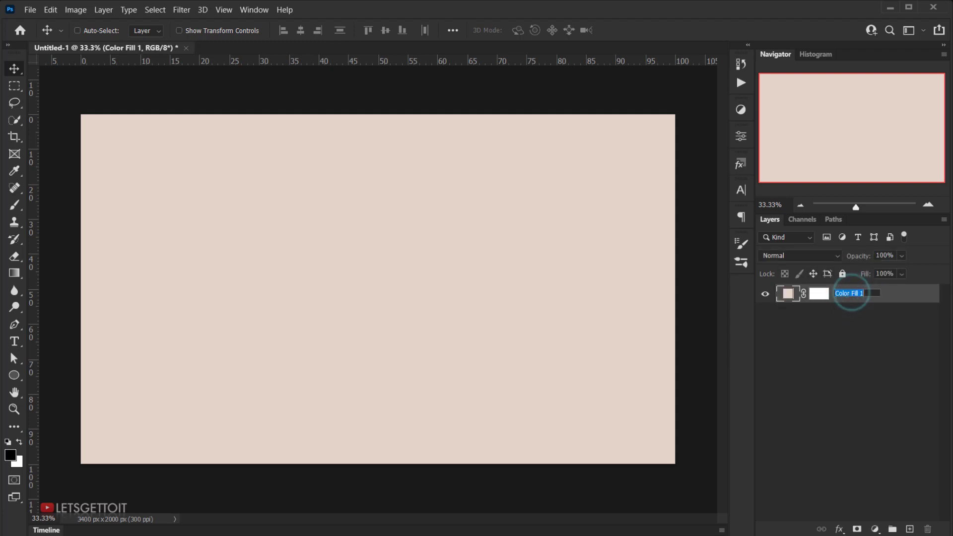
type("BG")
key("Return")
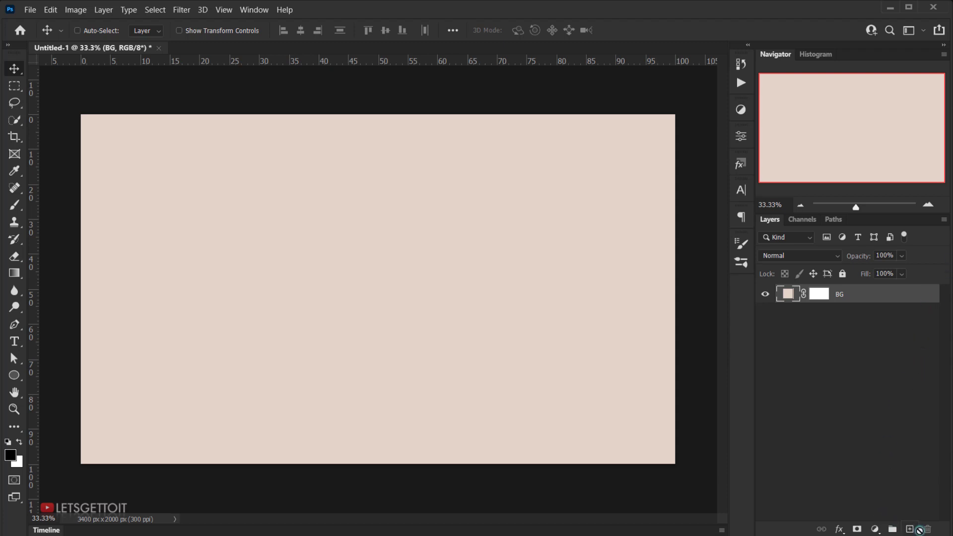
Step: Add a new layer named Image above BG and convert it to a smart object
left_click(911, 529)
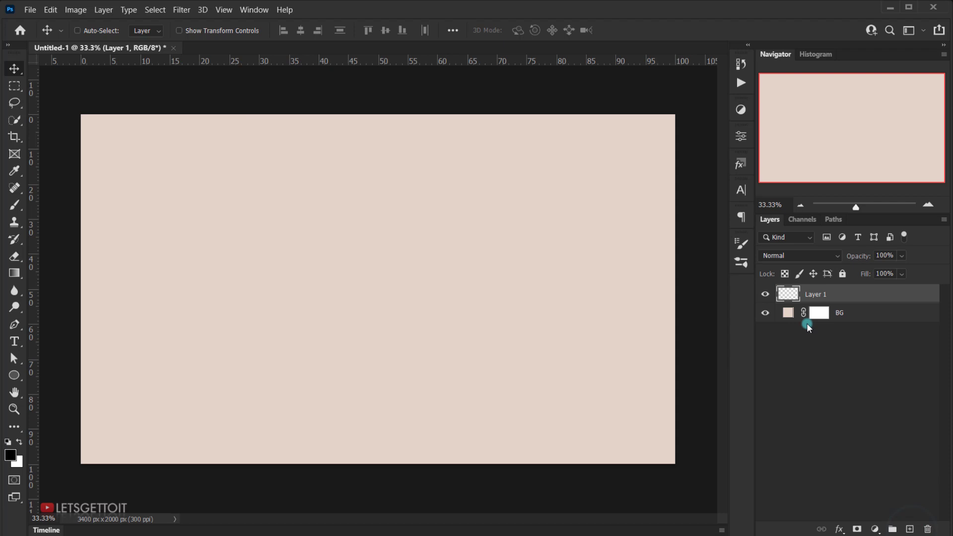
double_click(819, 294)
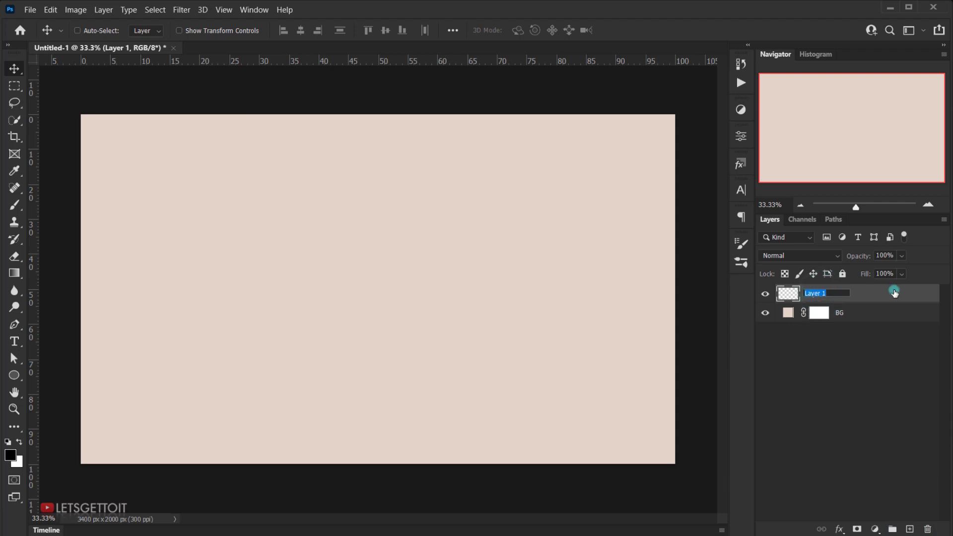
key("Return")
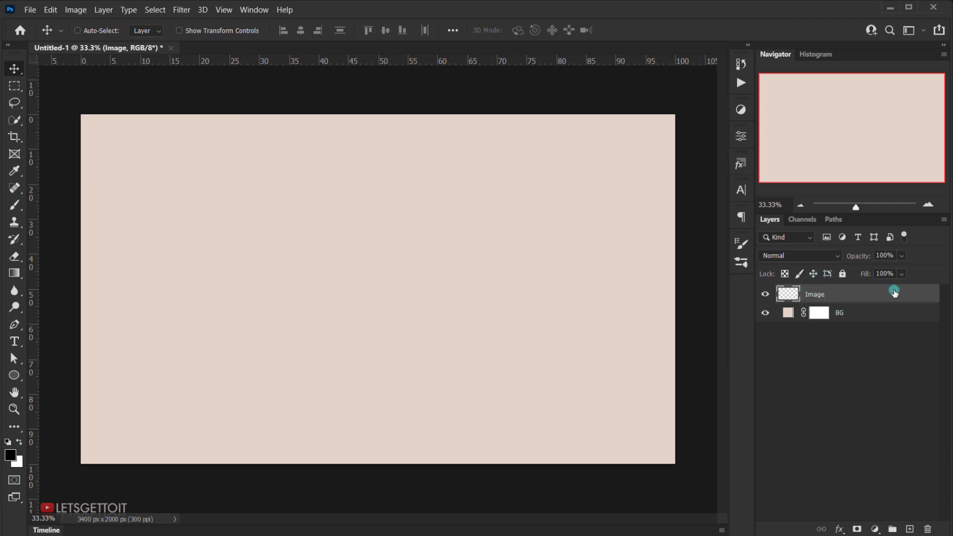
right_click(823, 297)
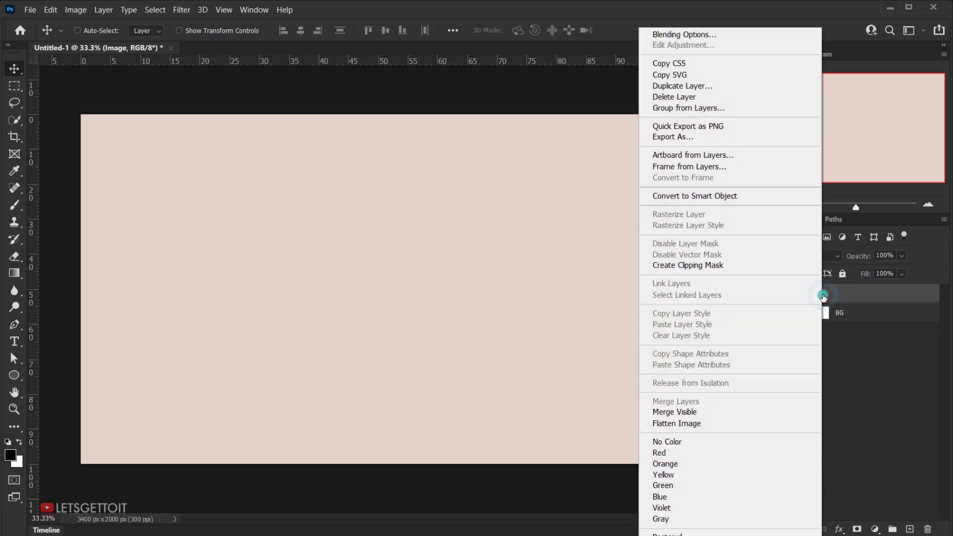
left_click(689, 197)
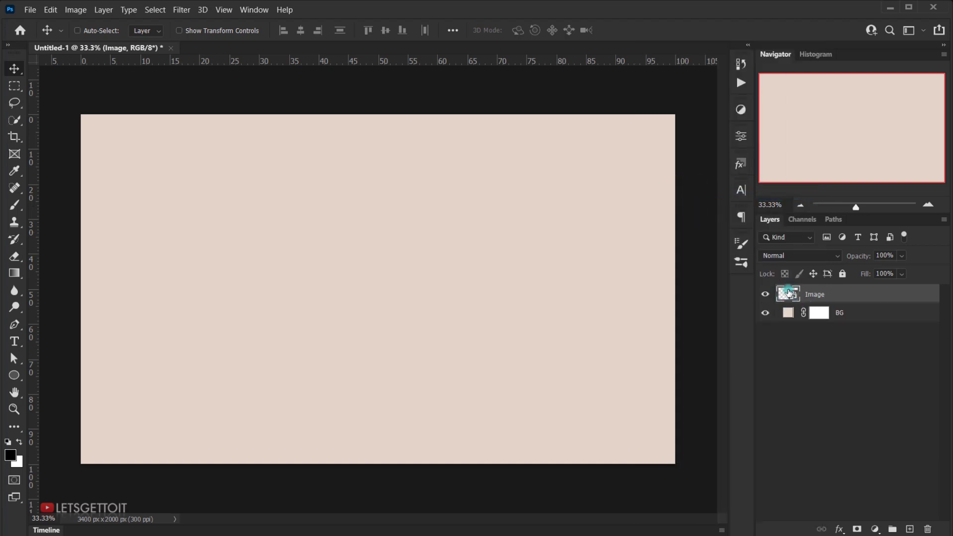
Step: Open the contents of the Image smart object and open the woman's portrait JPG from the vector effect folder as a separate document
right_click(812, 296)
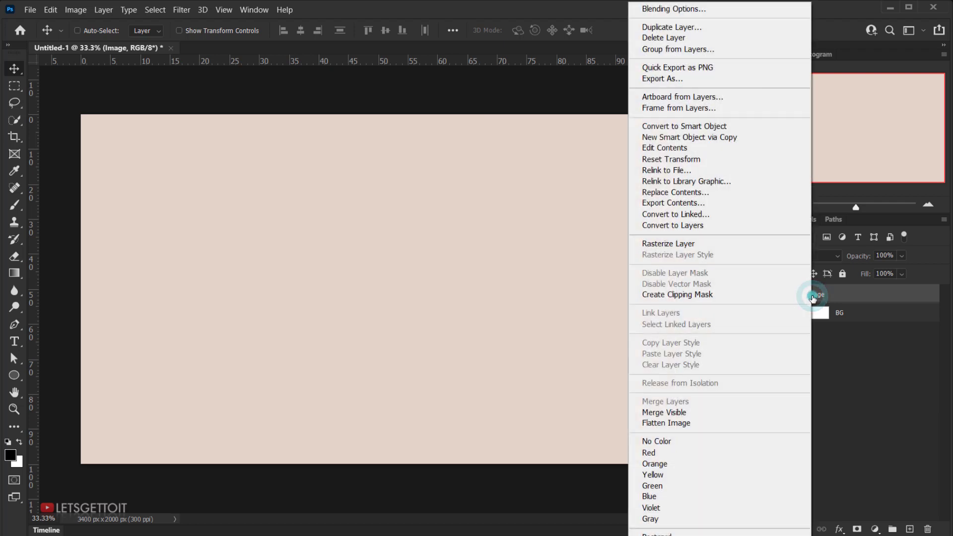
left_click(654, 149)
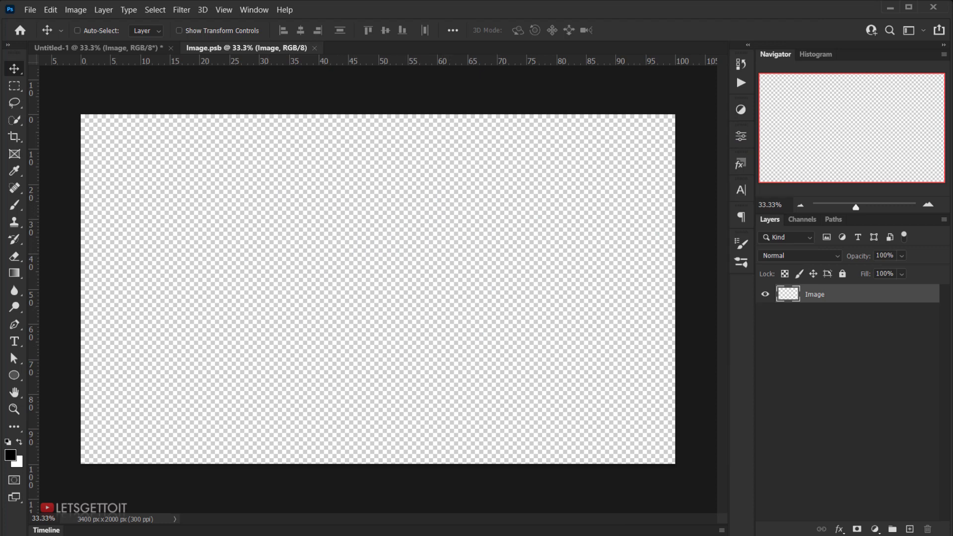
left_click(449, 532)
left_click_drag(432, 53, 662, 82)
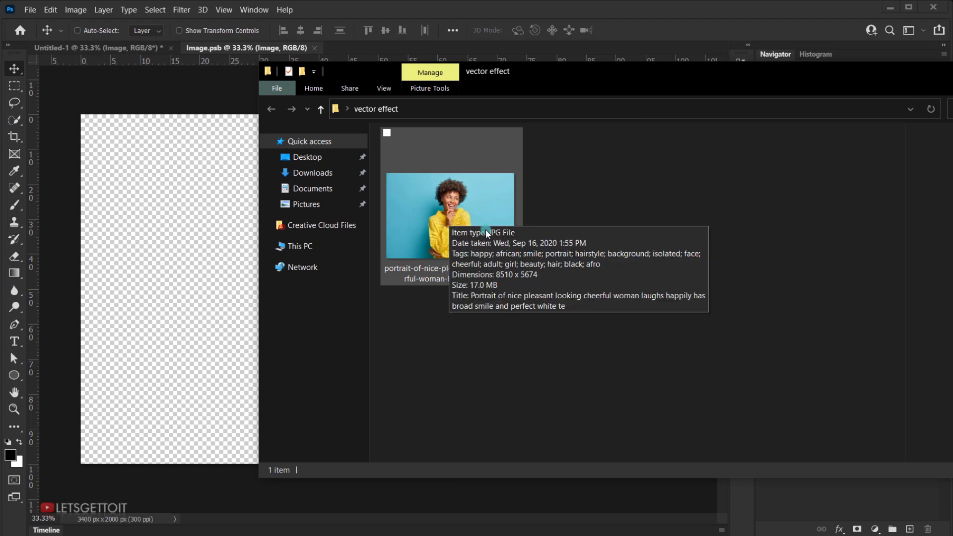
left_click_drag(487, 233, 348, 52)
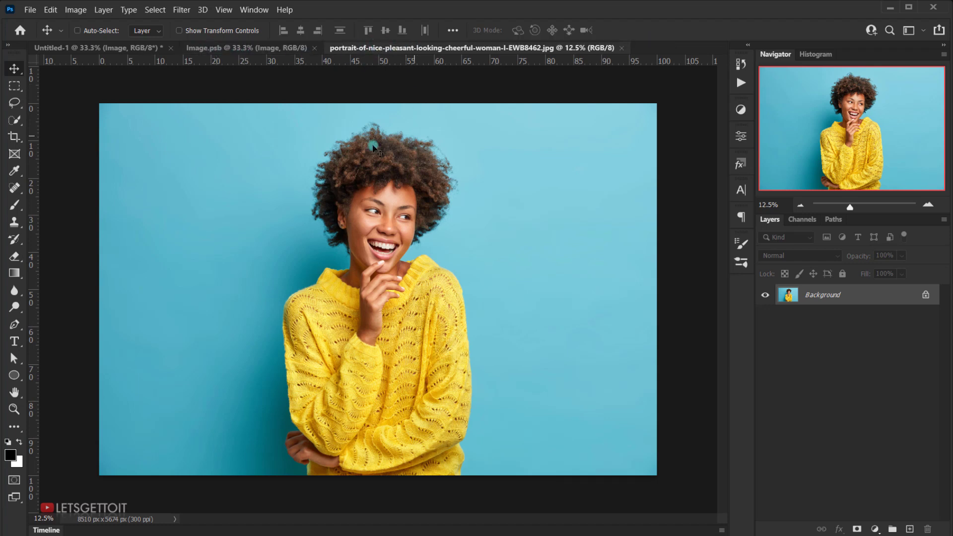
Step: Select the subject of the portrait photo and add a layer mask from the selection to hide the blue backdrop
left_click(154, 10)
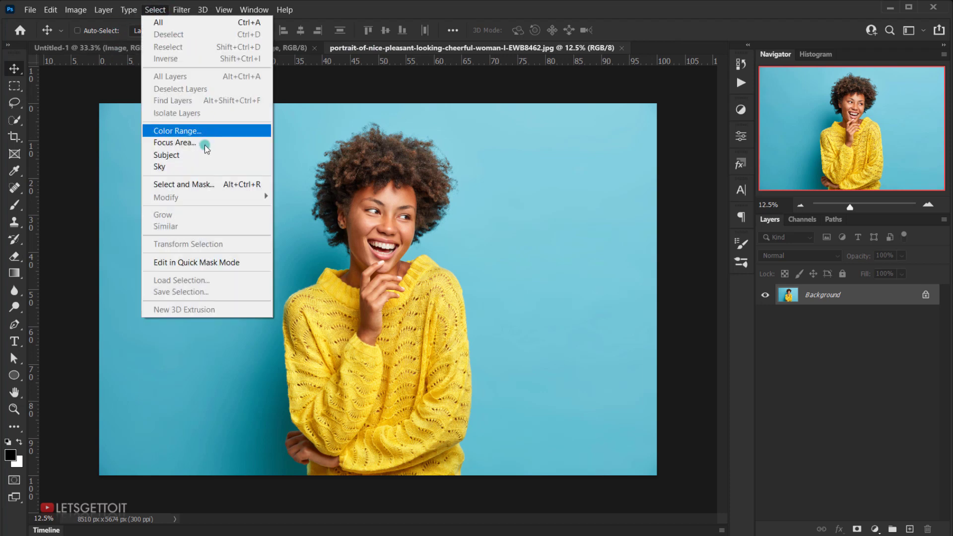
left_click(195, 155)
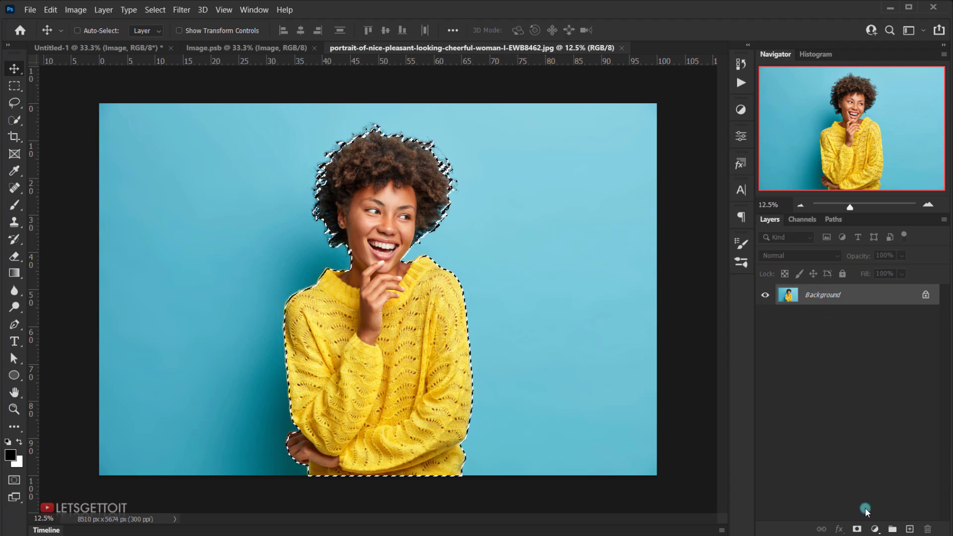
left_click(857, 529)
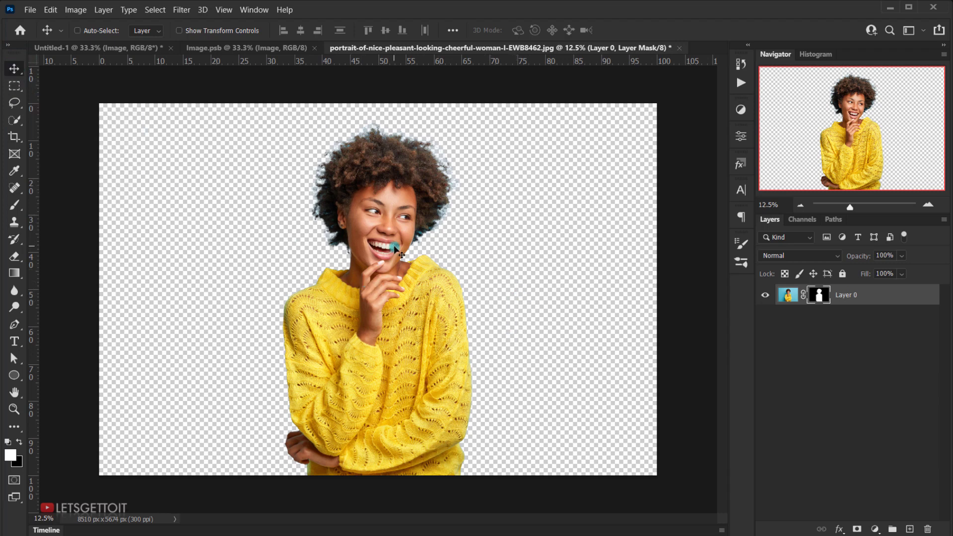
Step: Bring the masked woman into the Image.psb document and move her down on the canvas
left_click_drag(390, 242, 346, 230)
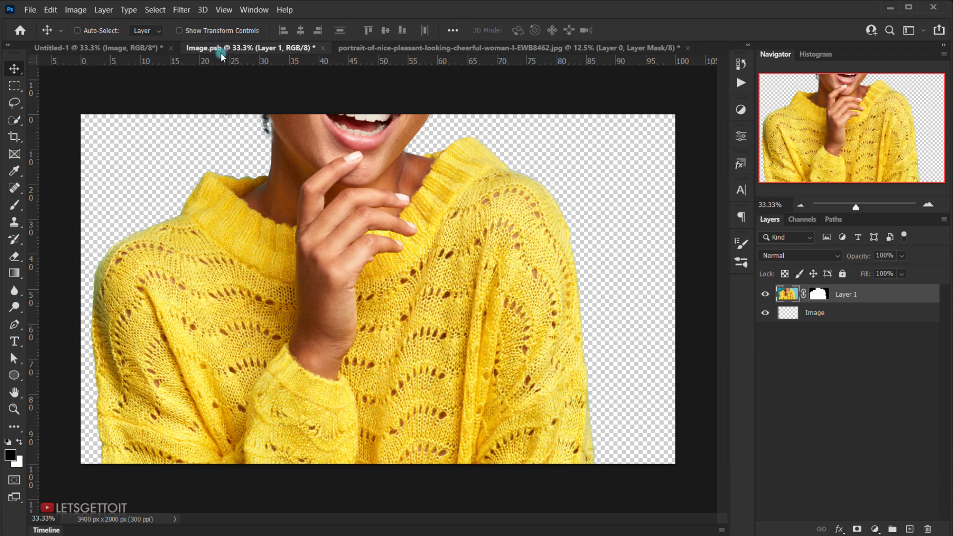
left_click_drag(406, 184, 409, 257)
left_click_drag(410, 260, 410, 267)
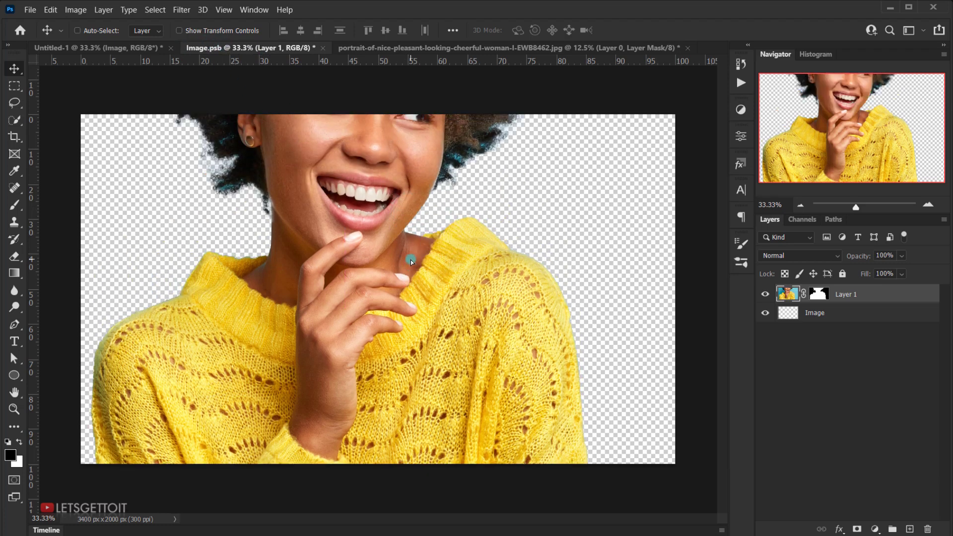
Step: Scale the woman layer to 65% and reposition it centered horizontally with her full hair inside the canvas
key("ctrl")
key("ctrl+t")
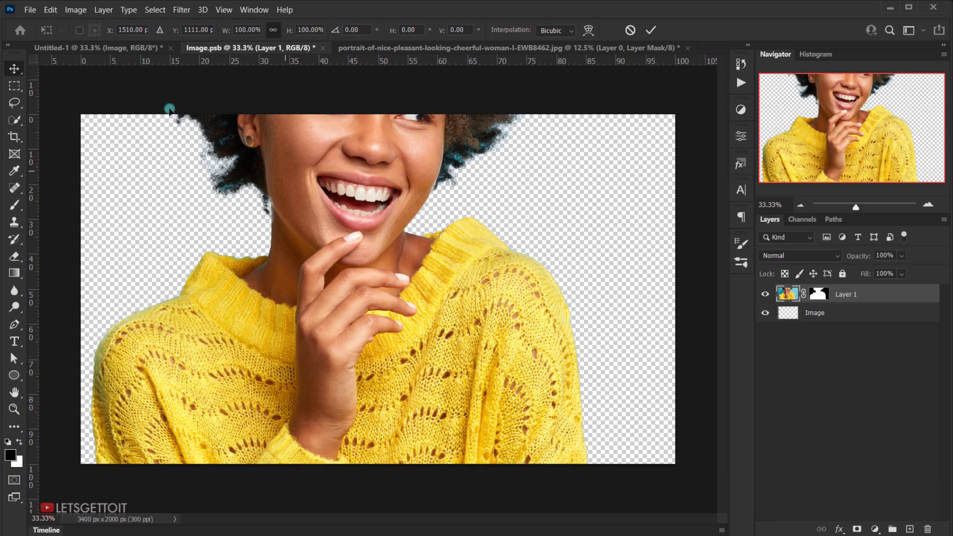
left_click_drag(293, 33, 270, 36)
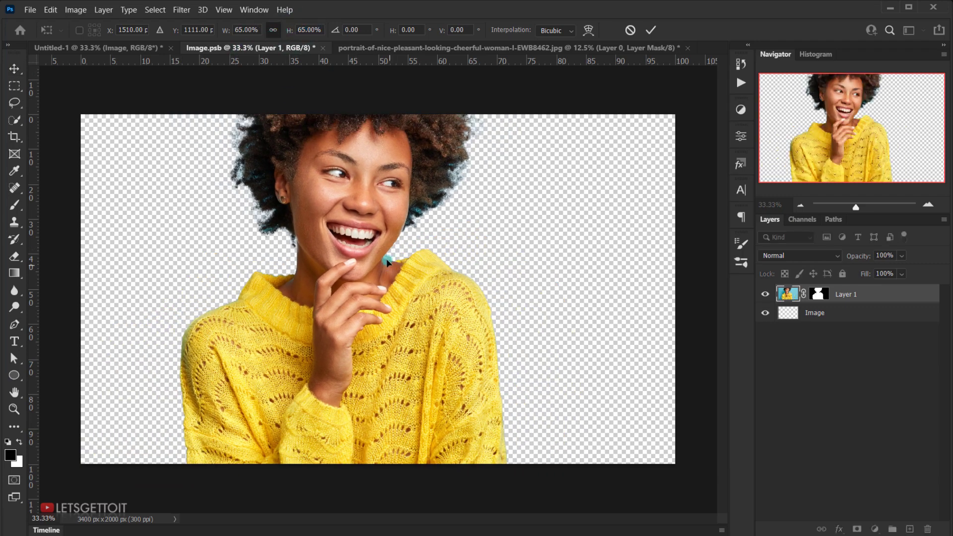
left_click_drag(368, 221, 401, 308)
left_click_drag(389, 250, 385, 252)
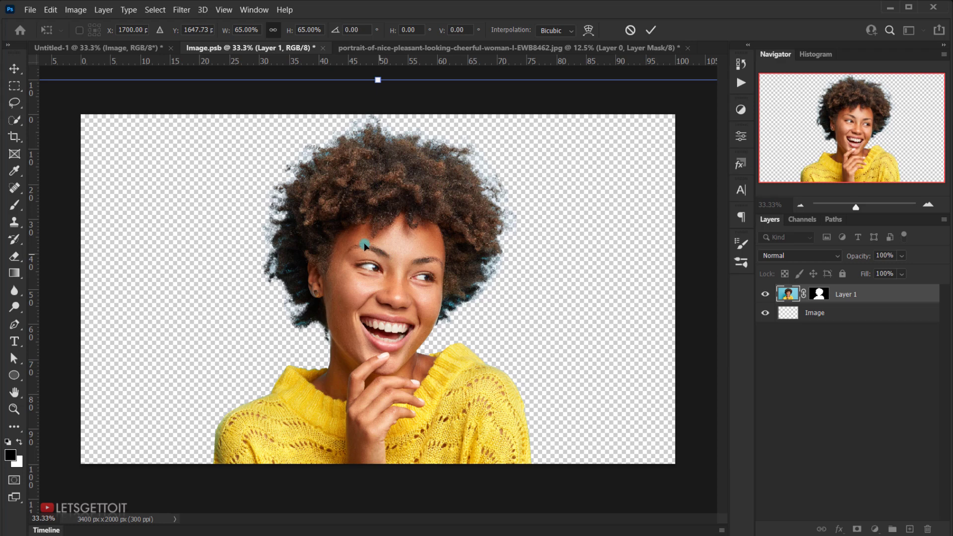
left_click(649, 30)
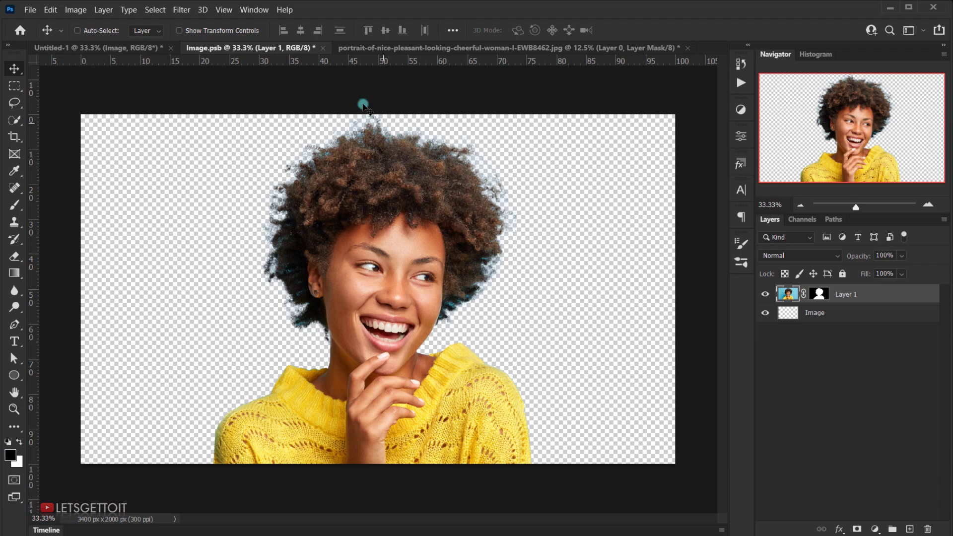
Step: Save and close Image.psb, and close the portrait photo document without saving
left_click(323, 48)
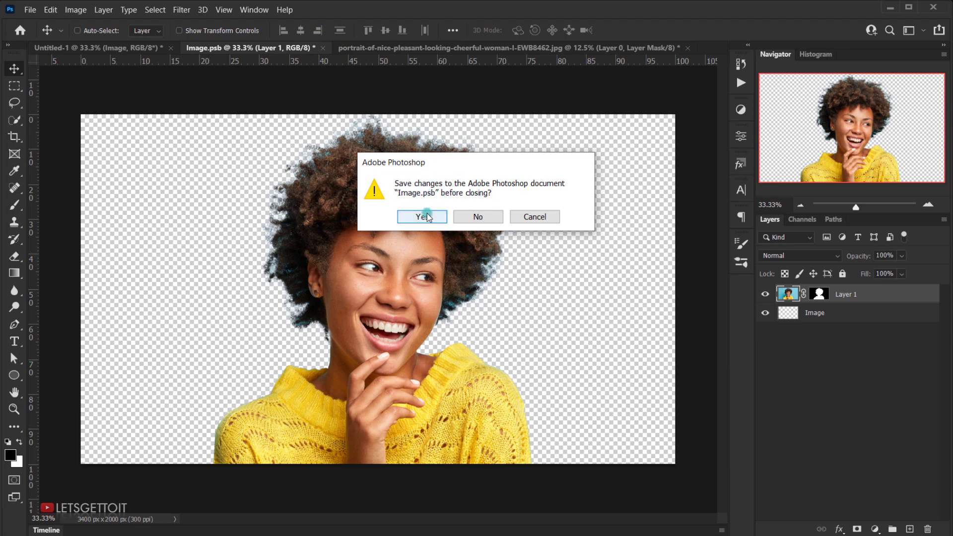
left_click(422, 216)
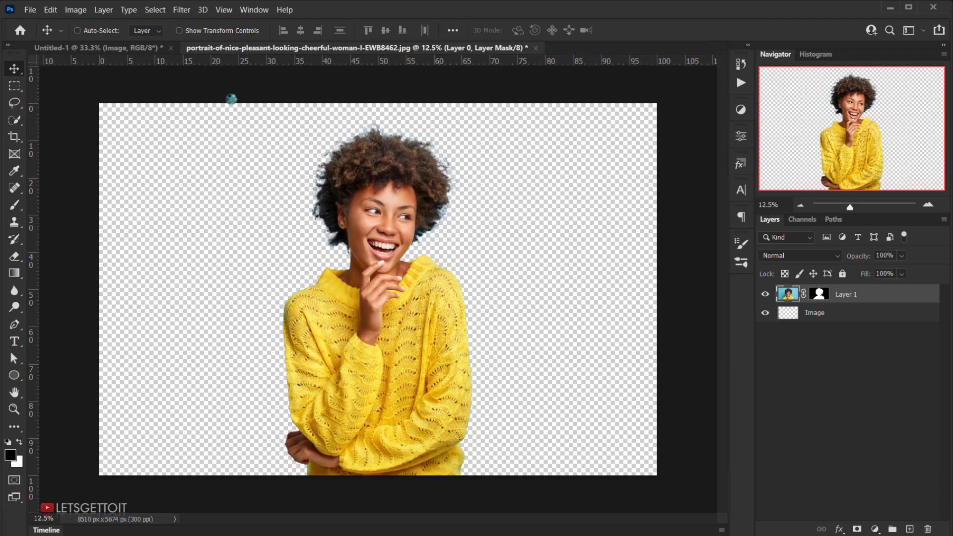
left_click(535, 48)
left_click(486, 216)
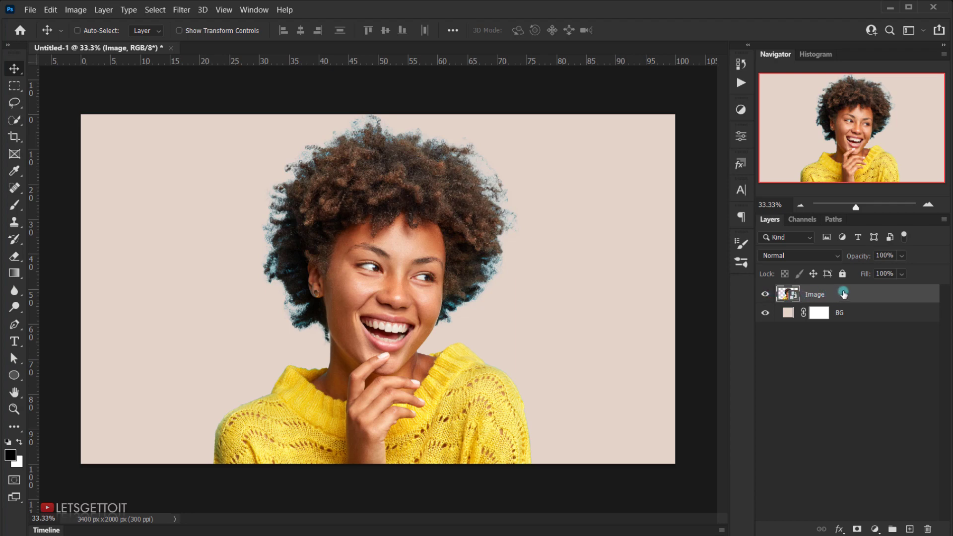
Step: Apply Smart Sharpen to the Image layer with Amount 240%, Radius 4.0 px, Reduce Noise 40% and Remove set to Gaussian Blur
left_click(197, 18)
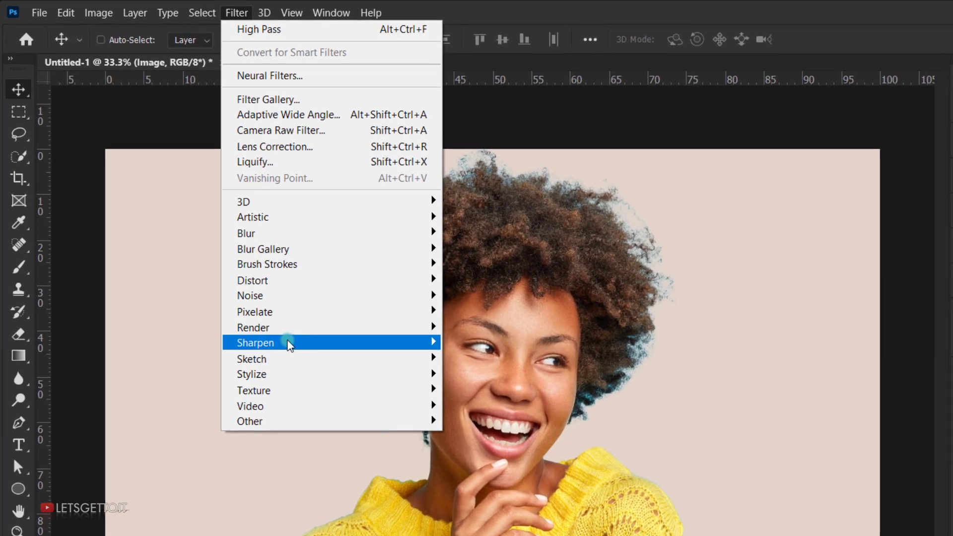
mouse_move(289, 345)
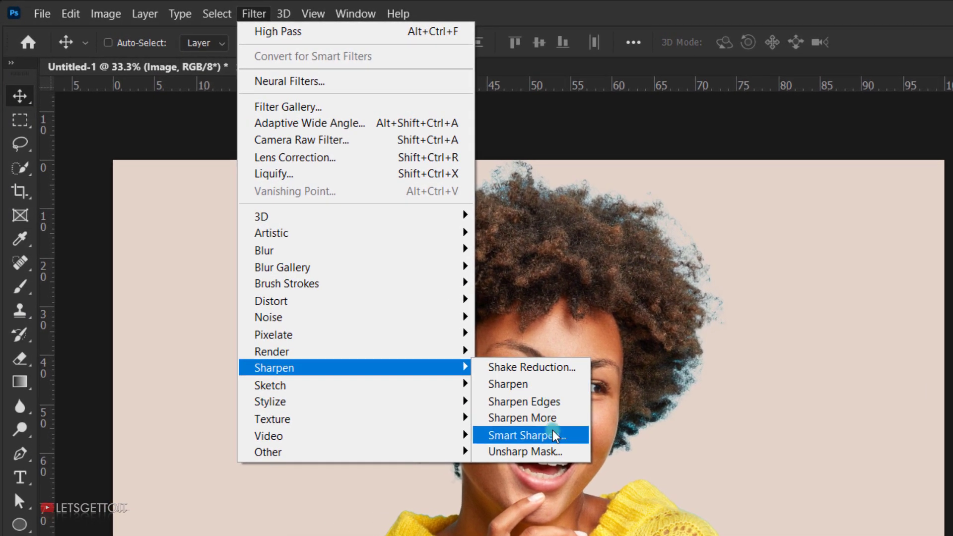
left_click(556, 435)
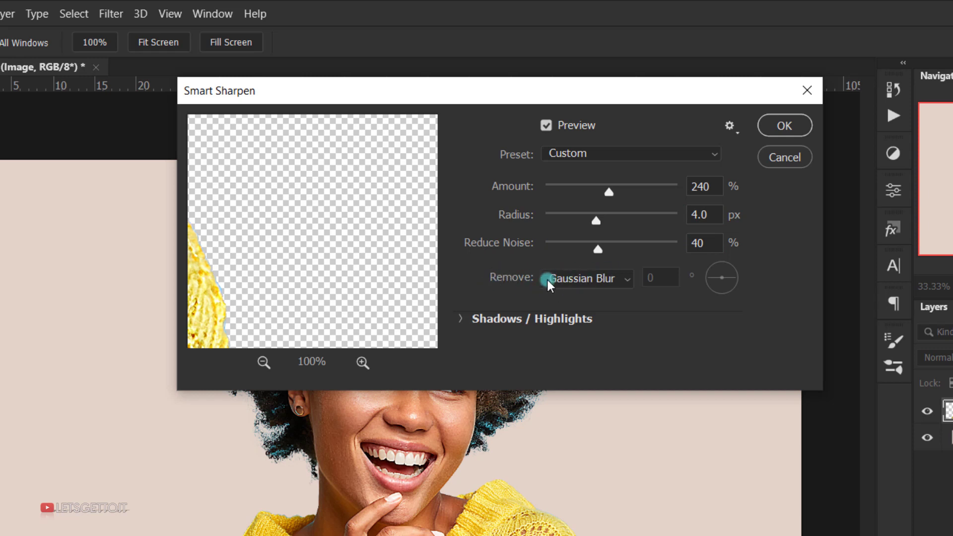
left_click(582, 277)
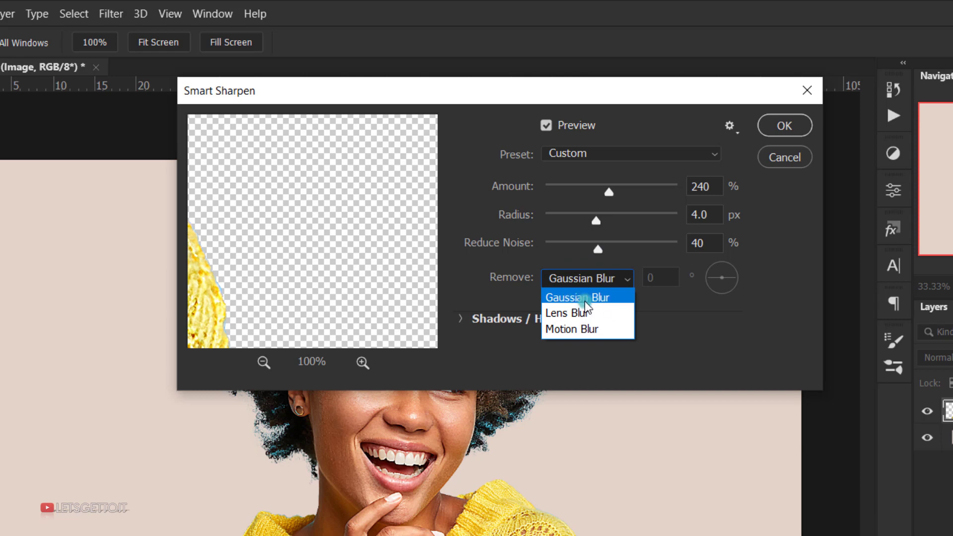
left_click(585, 298)
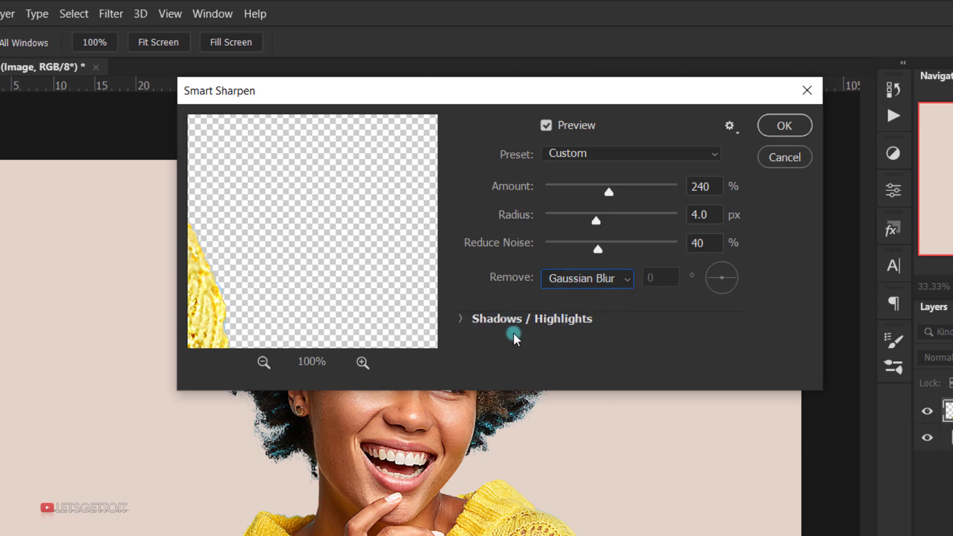
left_click(784, 126)
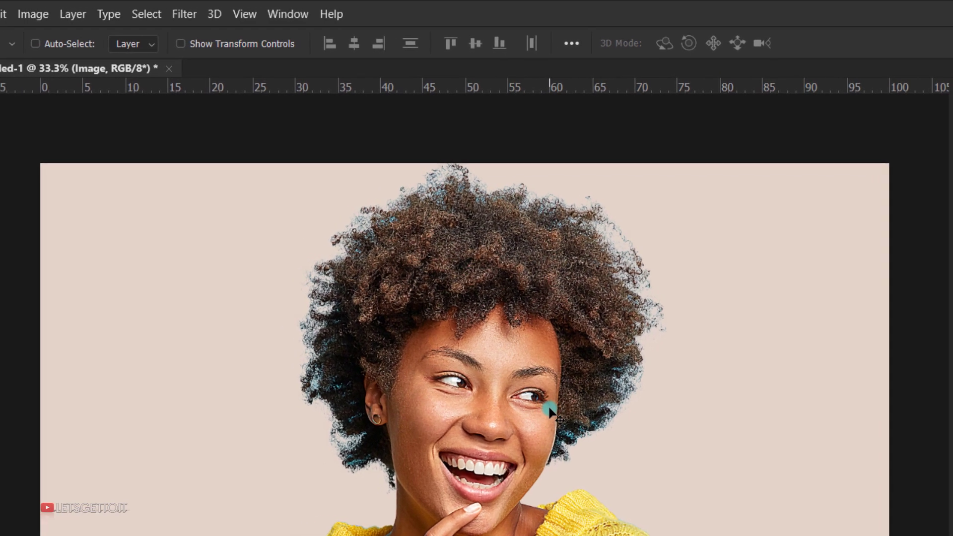
Step: Apply the Diffuse filter in Anisotropic mode to the Image layer, previewing the face at 67%
left_click(206, 14)
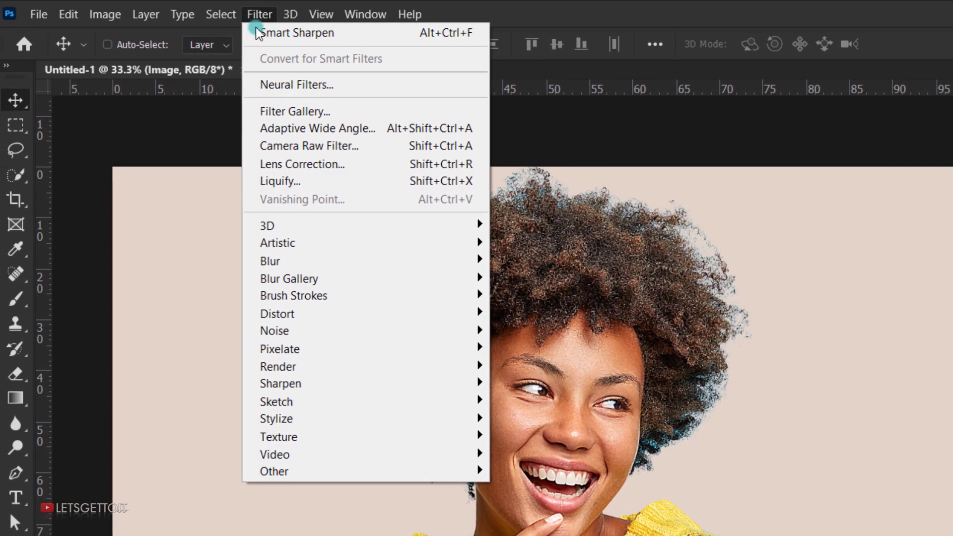
mouse_move(322, 420)
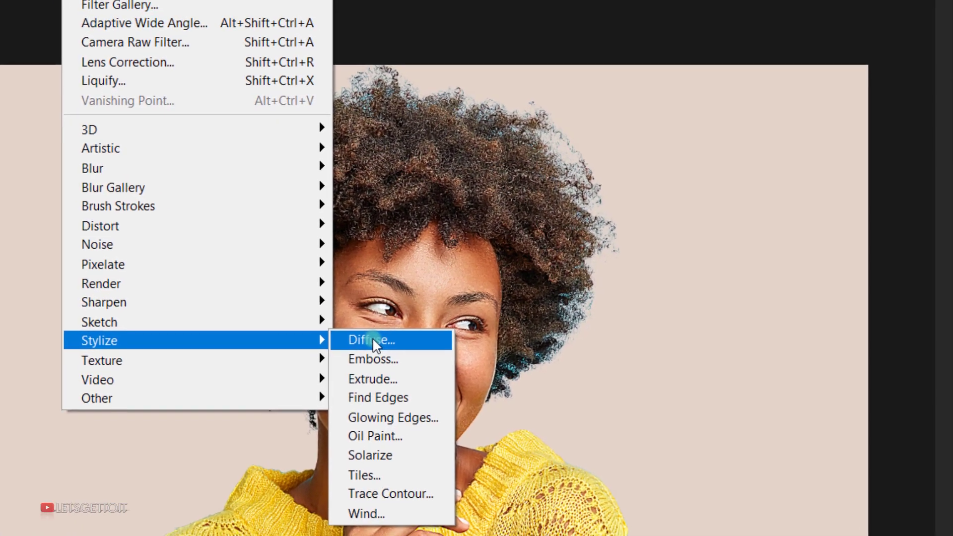
left_click(489, 398)
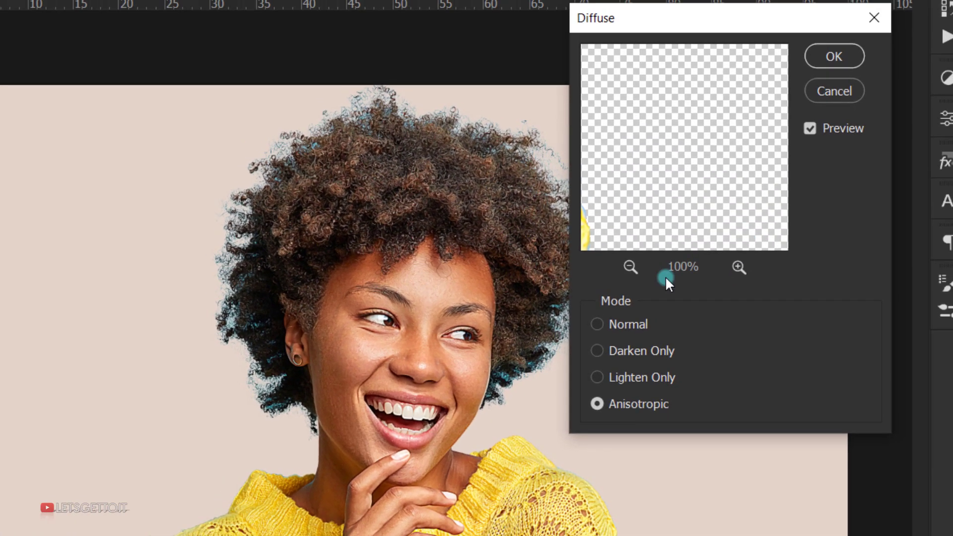
left_click(627, 274)
left_click_drag(610, 228, 708, 201)
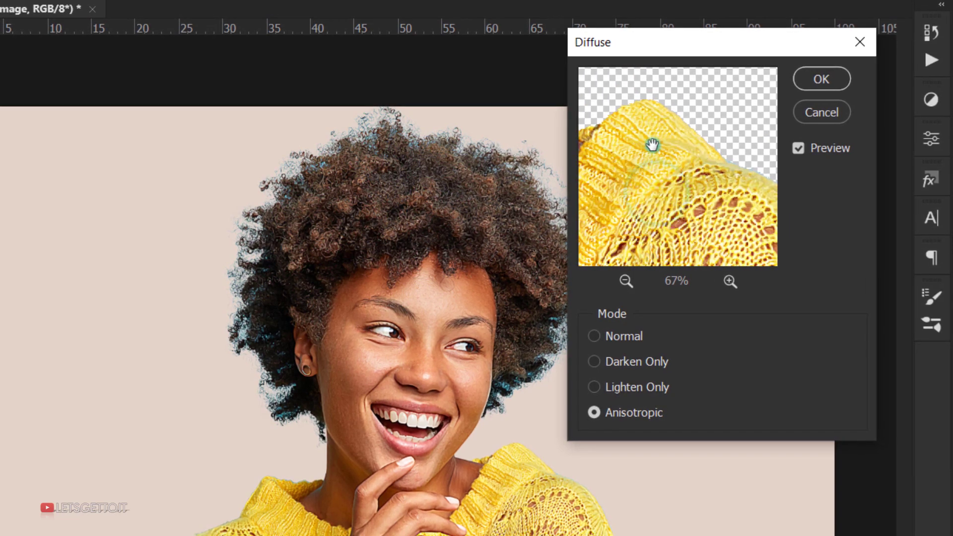
left_click_drag(594, 164, 671, 202)
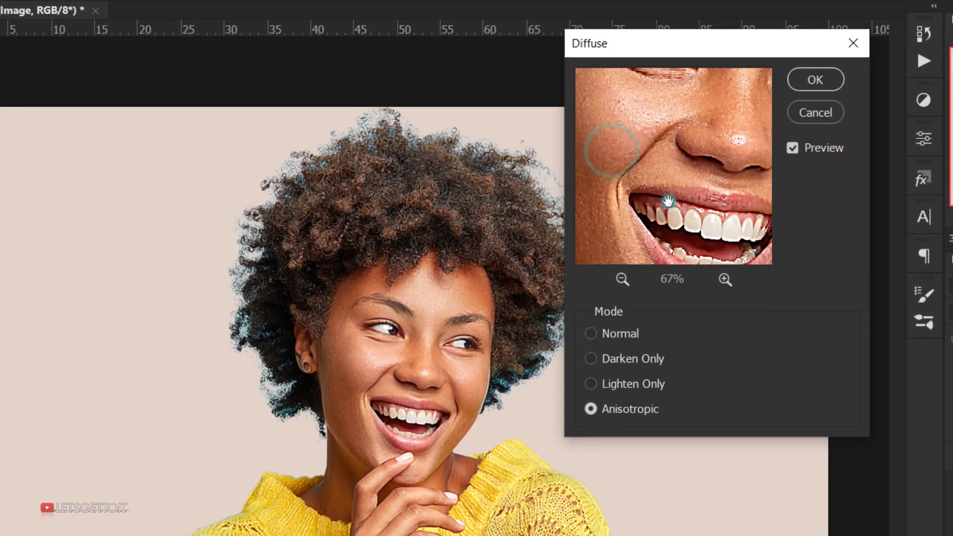
left_click_drag(673, 155, 659, 185)
left_click_drag(717, 141, 656, 171)
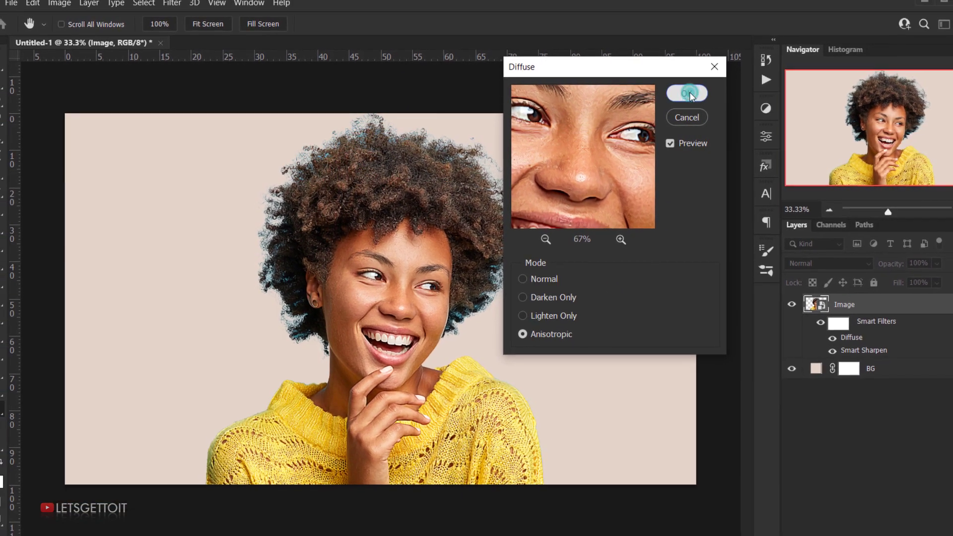
left_click(703, 91)
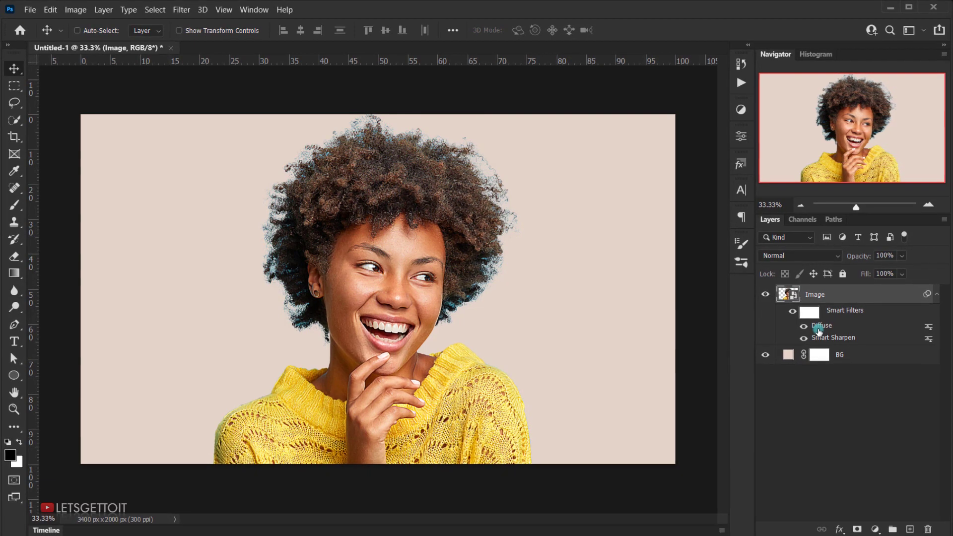
Step: Apply the Diffuse filter in Anisotropic mode three more times to the Image layer
left_click(181, 10)
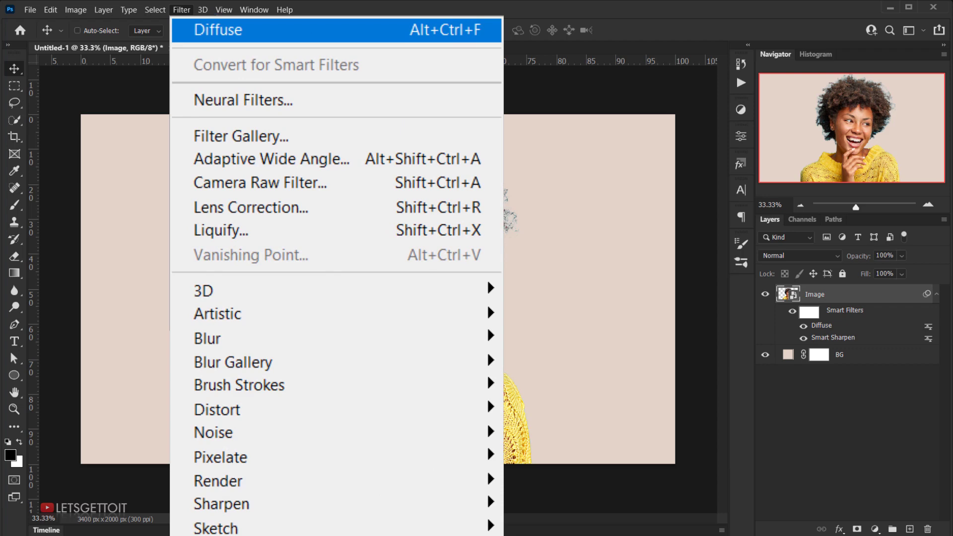
left_click(212, 23)
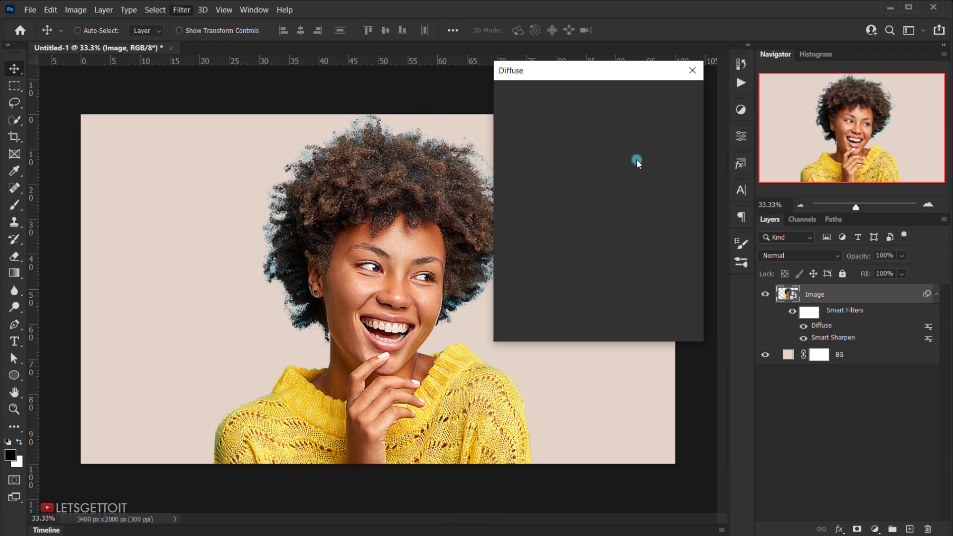
left_click(668, 96)
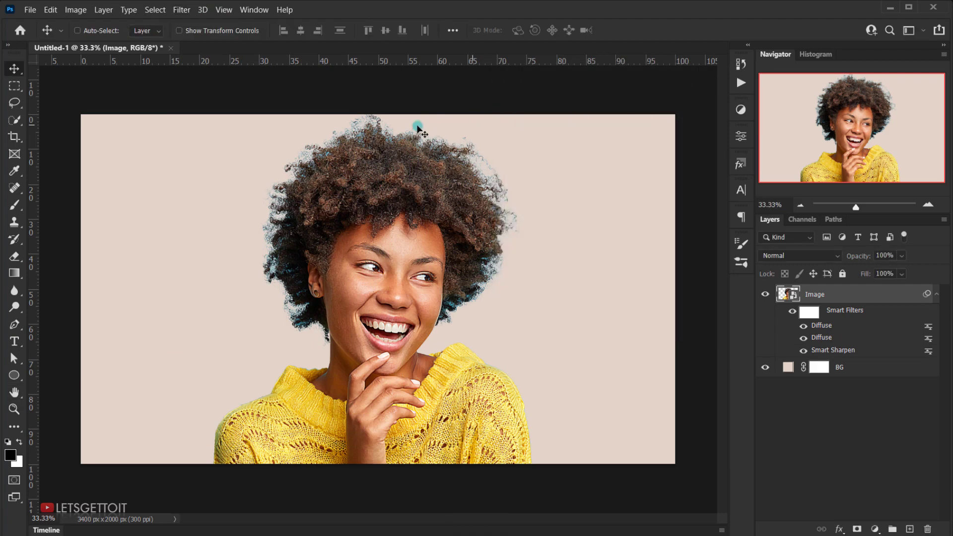
left_click(183, 11)
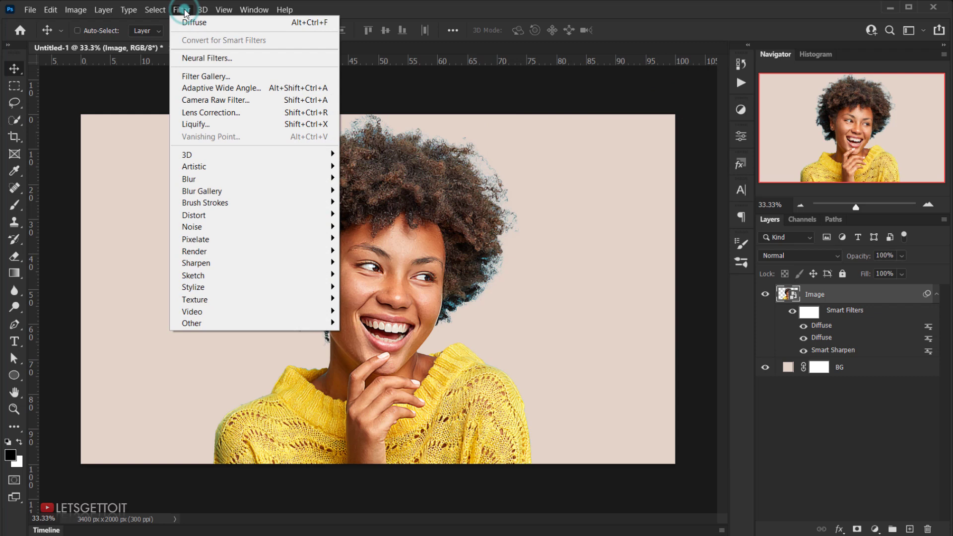
left_click(206, 22)
left_click(668, 94)
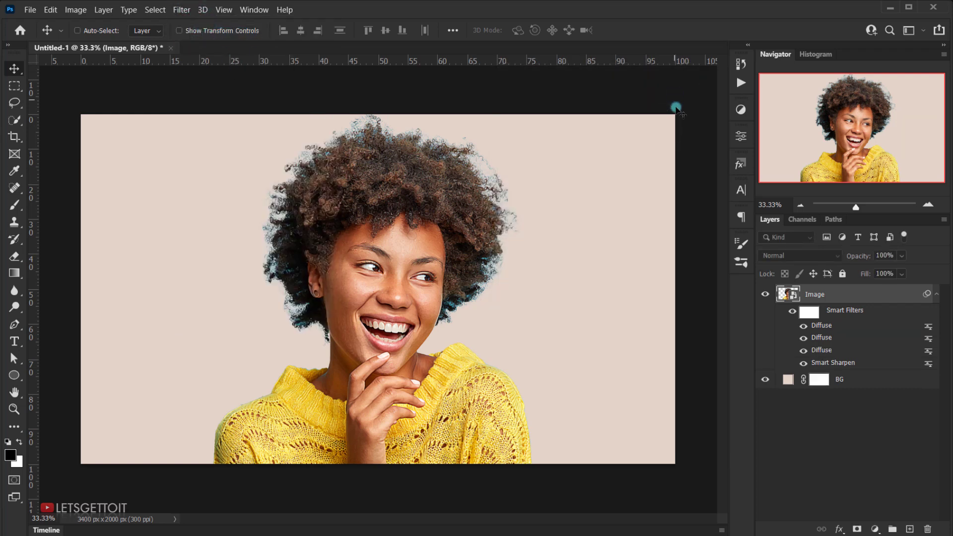
left_click(181, 10)
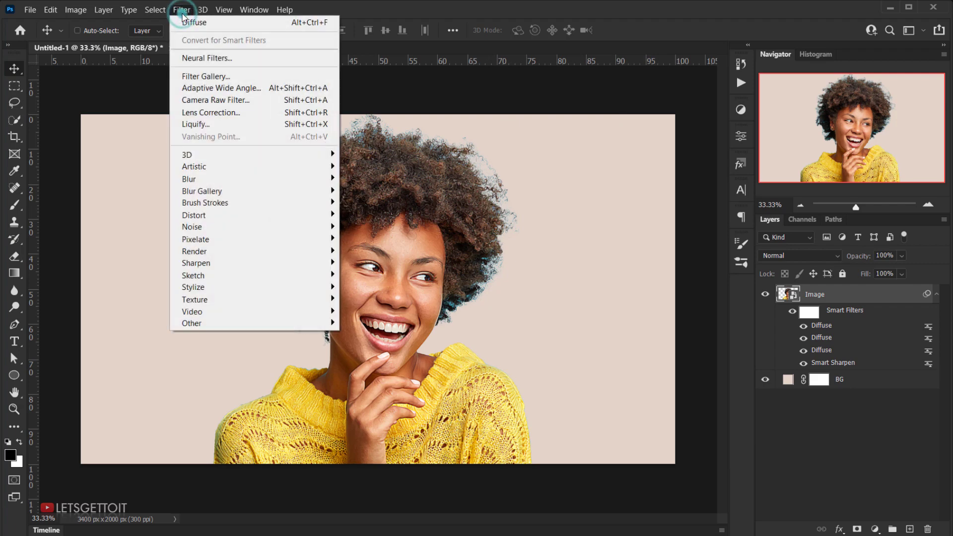
left_click(191, 26)
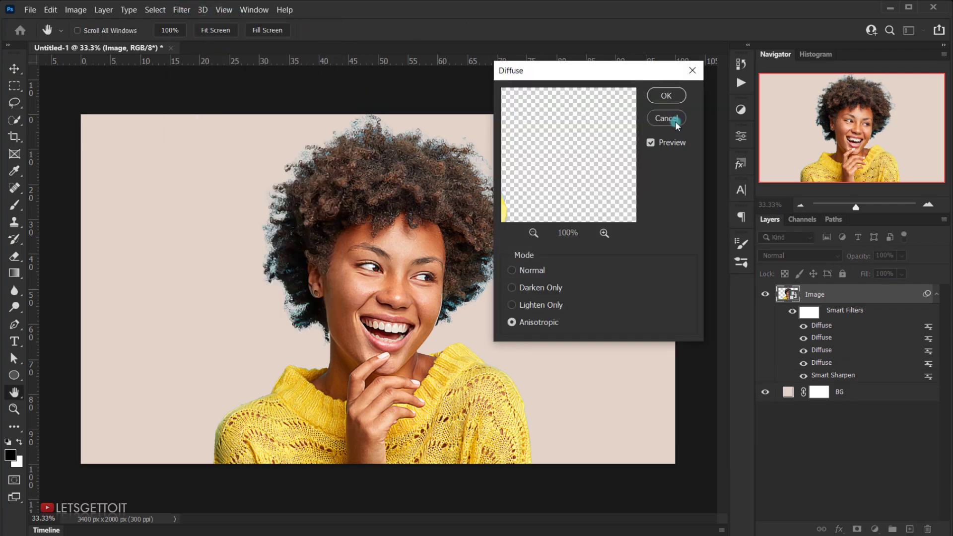
left_click(671, 97)
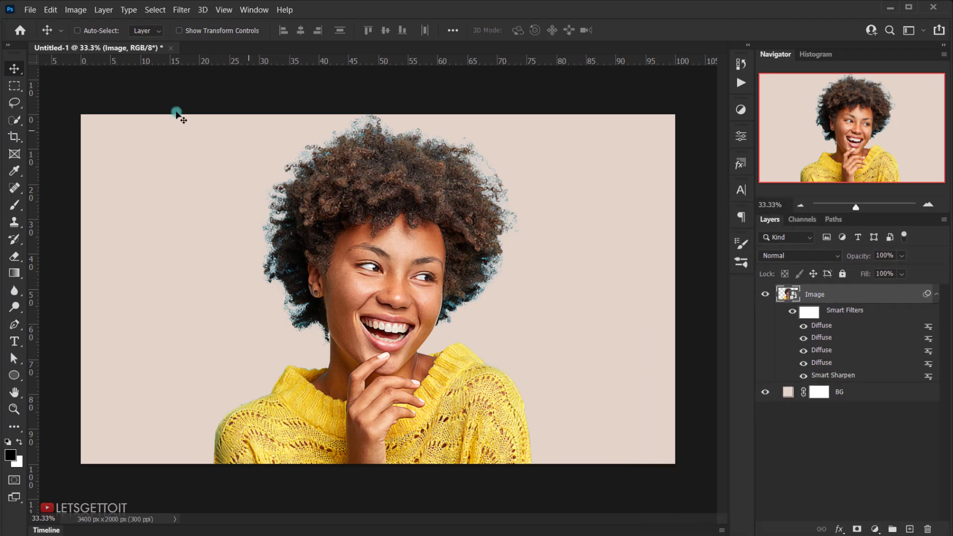
Step: Apply a second Smart Sharpen to the Image layer with Amount 240%, Radius 4.0 px, Reduce Noise 40% and Remove set to Gaussian Blur
left_click(182, 10)
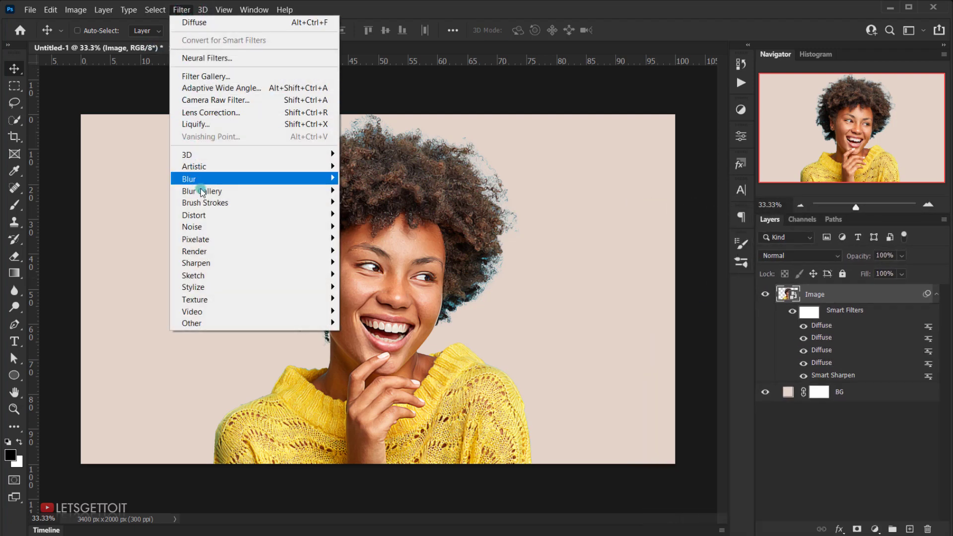
mouse_move(233, 263)
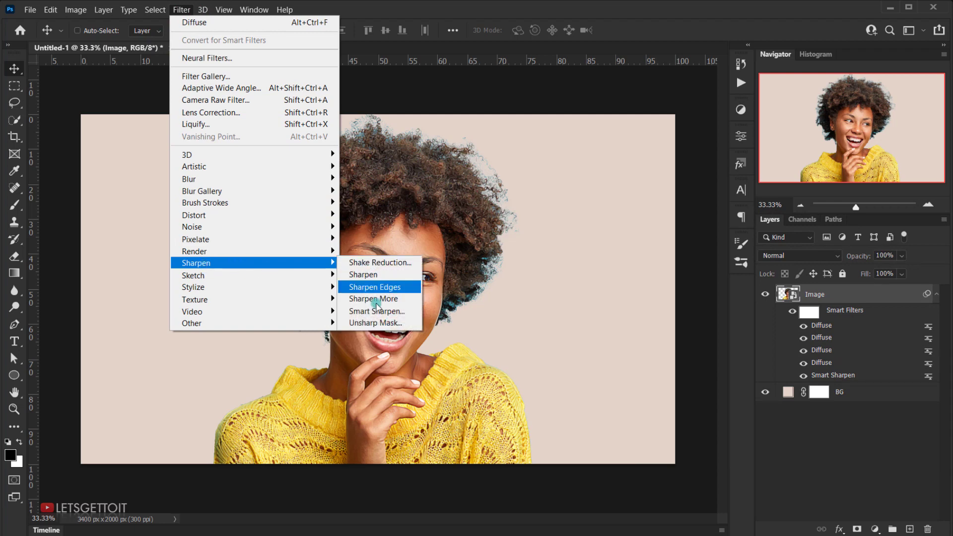
left_click(382, 312)
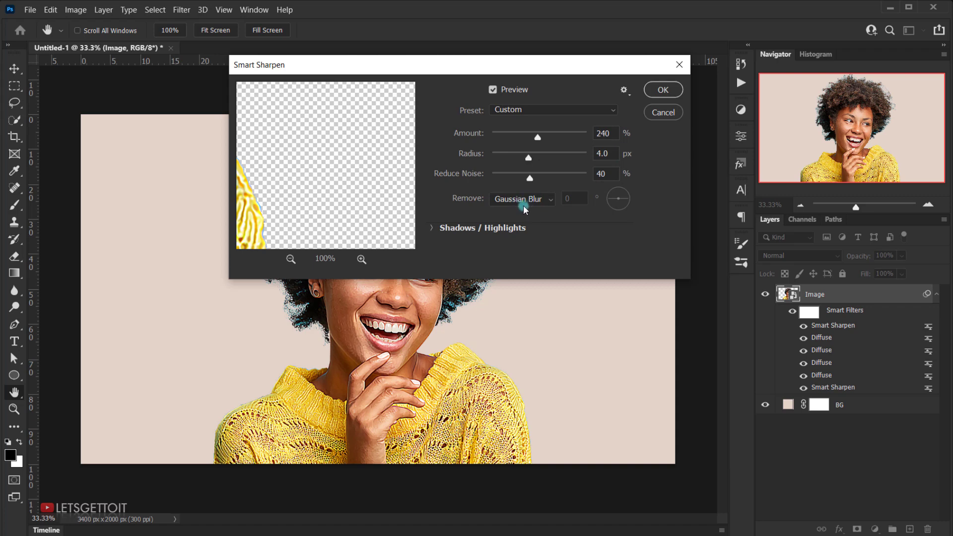
left_click(658, 91)
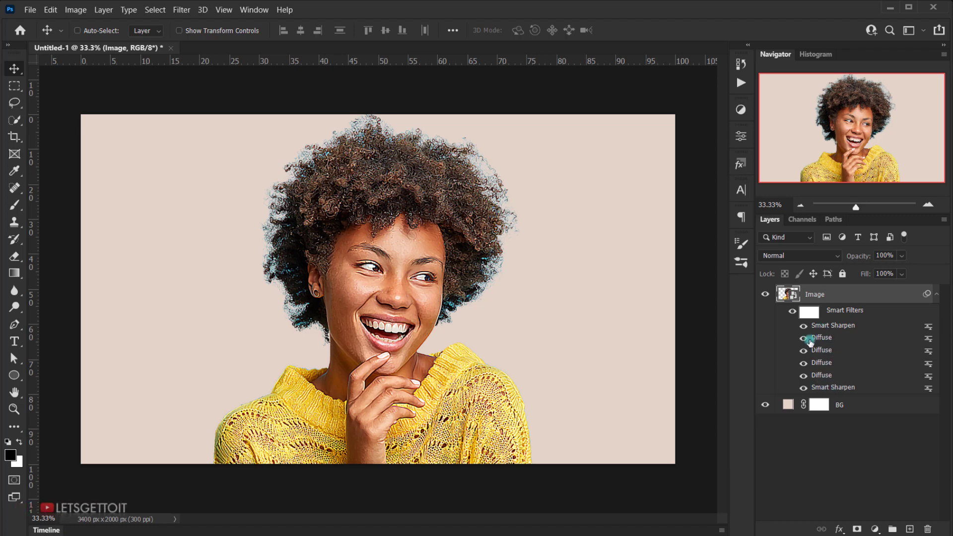
Step: Apply the Diffuse filter four times to the Image layer, on top of the second Smart Sharpen, keeping its last-used settings
left_click(183, 10)
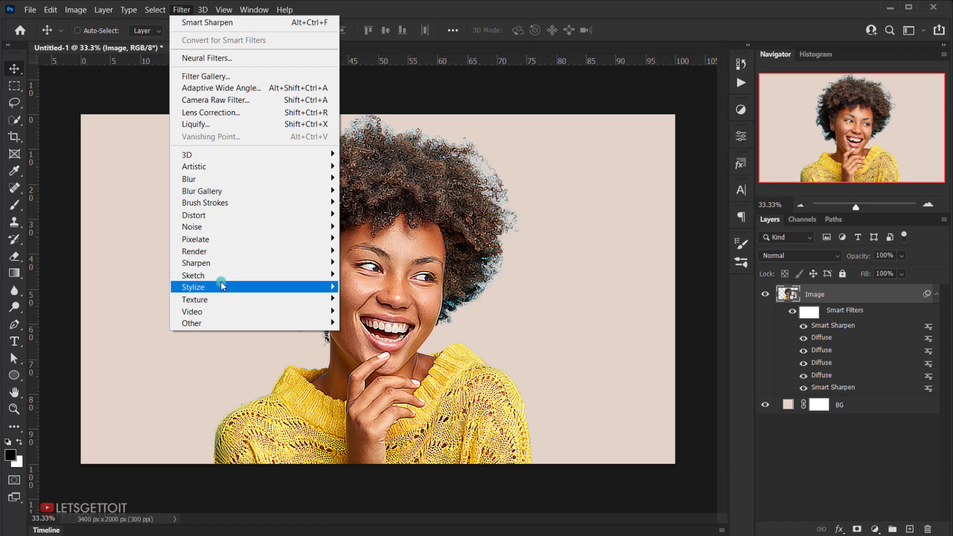
mouse_move(253, 287)
left_click(368, 289)
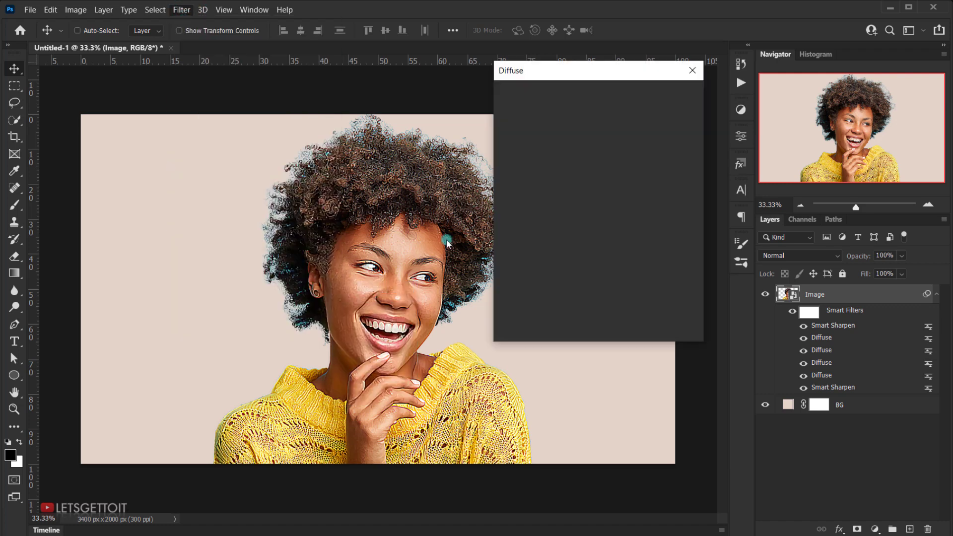
left_click(670, 96)
left_click(180, 11)
left_click(194, 19)
left_click(666, 95)
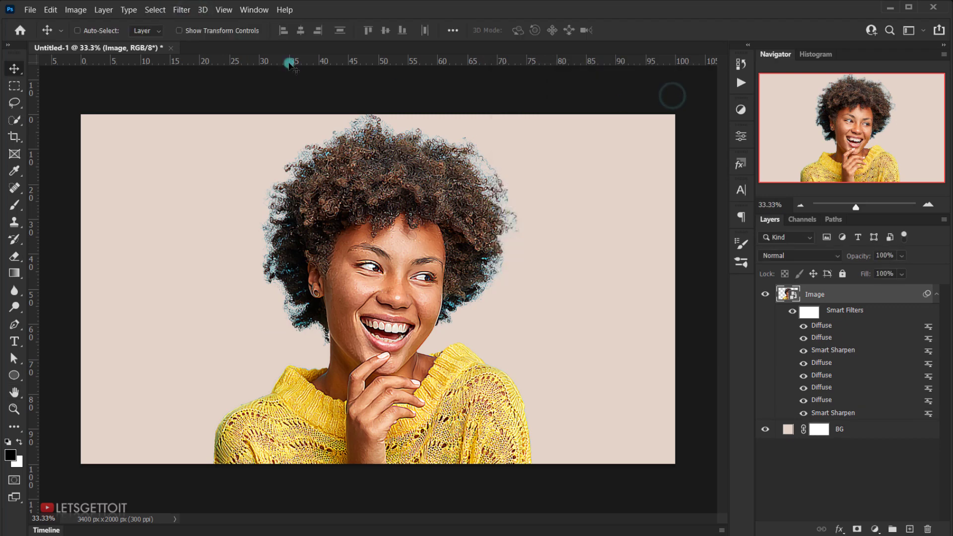
left_click(181, 10)
left_click(193, 19)
left_click(665, 96)
left_click(181, 10)
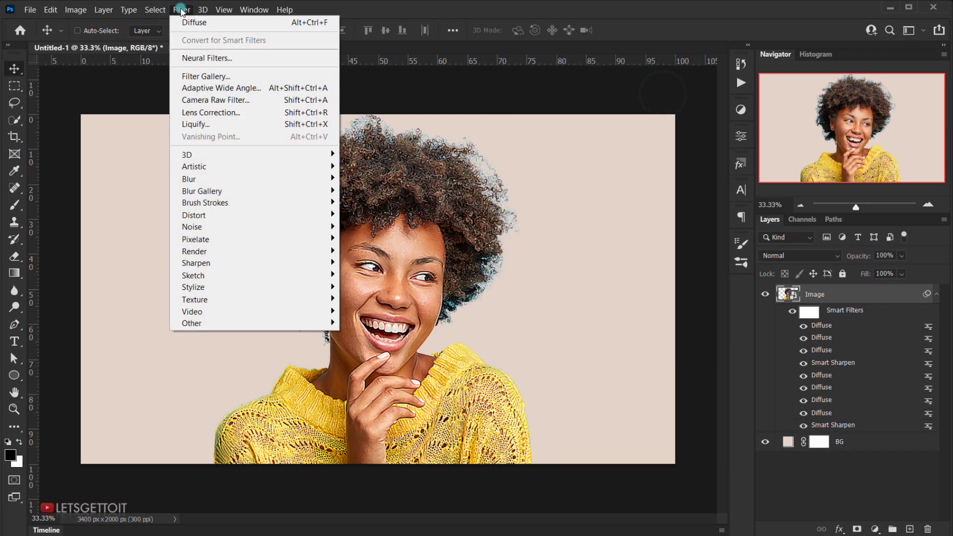
left_click(194, 19)
left_click(667, 95)
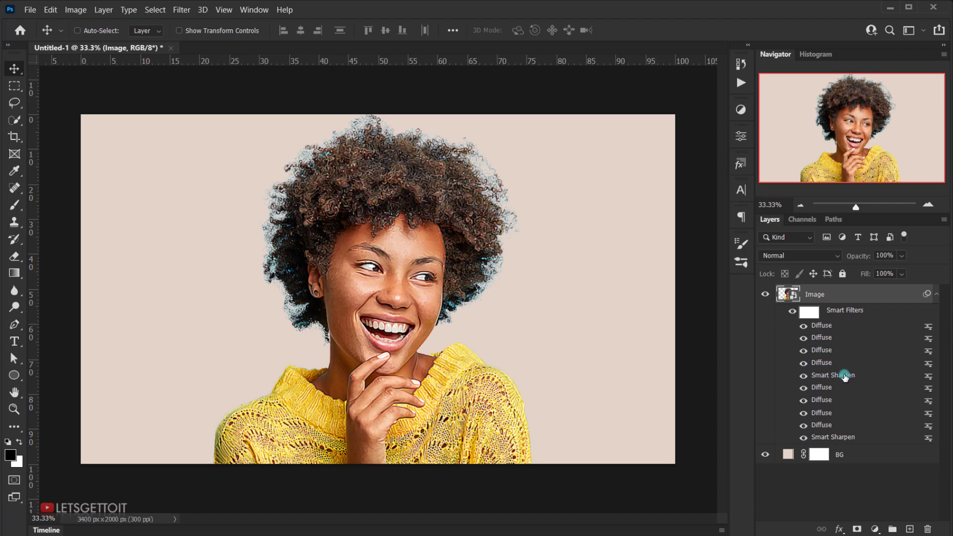
Step: Apply a third Smart Sharpen to the Image layer with Amount 240%, Radius 4.0 px, Reduce Noise 40% and Remove set to Gaussian Blur
left_click(182, 10)
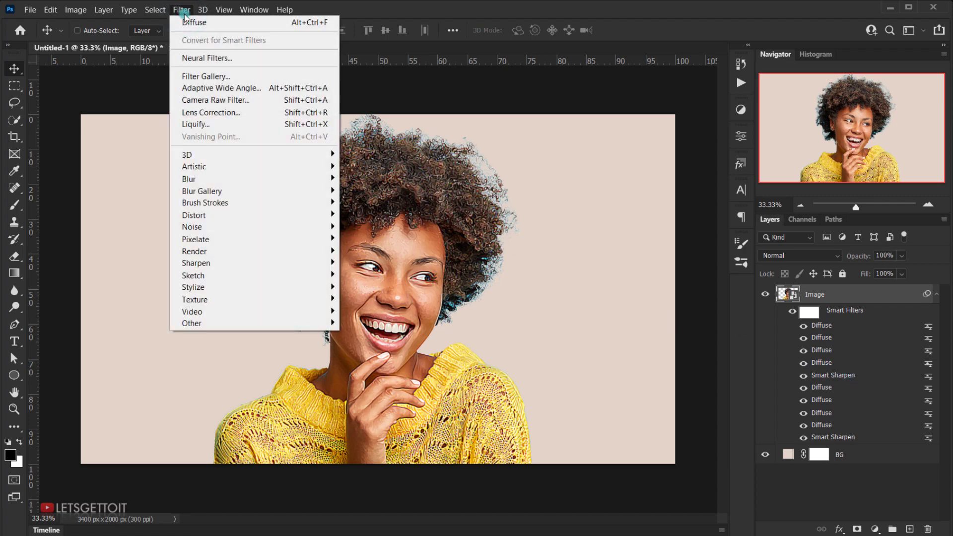
mouse_move(251, 263)
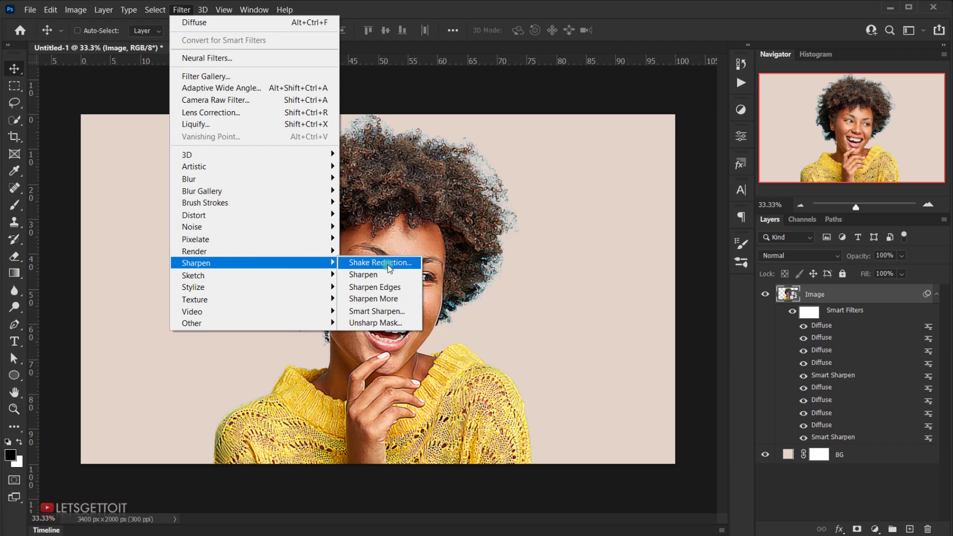
left_click(378, 312)
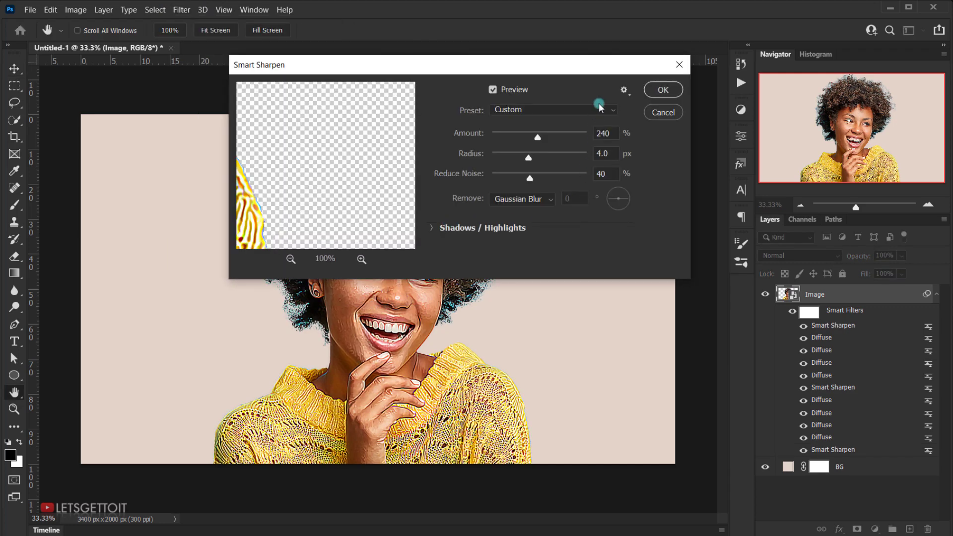
left_click(663, 90)
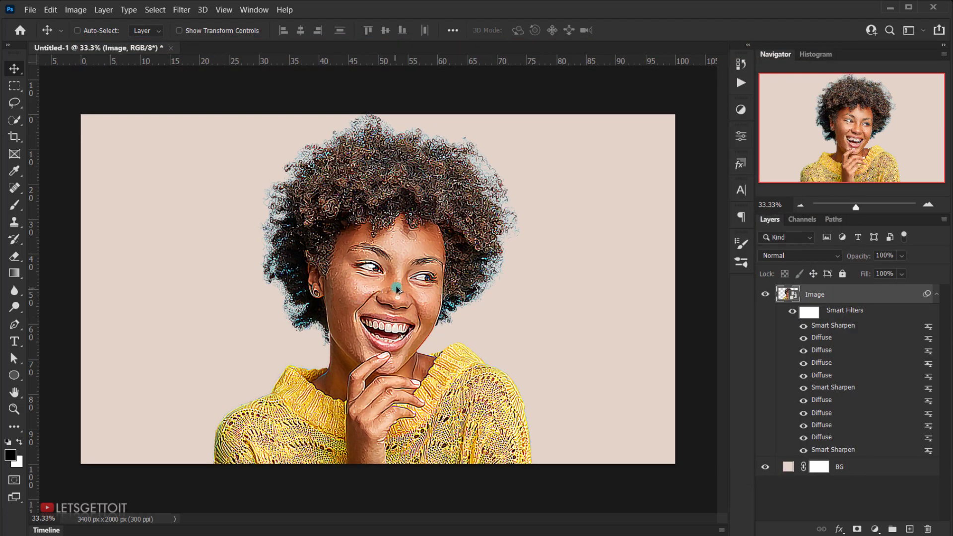
Step: Collapse the Image layer's smart filter list and convert the filtered layer to a new smart object
scroll(491, 265, "up", 2)
scroll(397, 288, "down", 3)
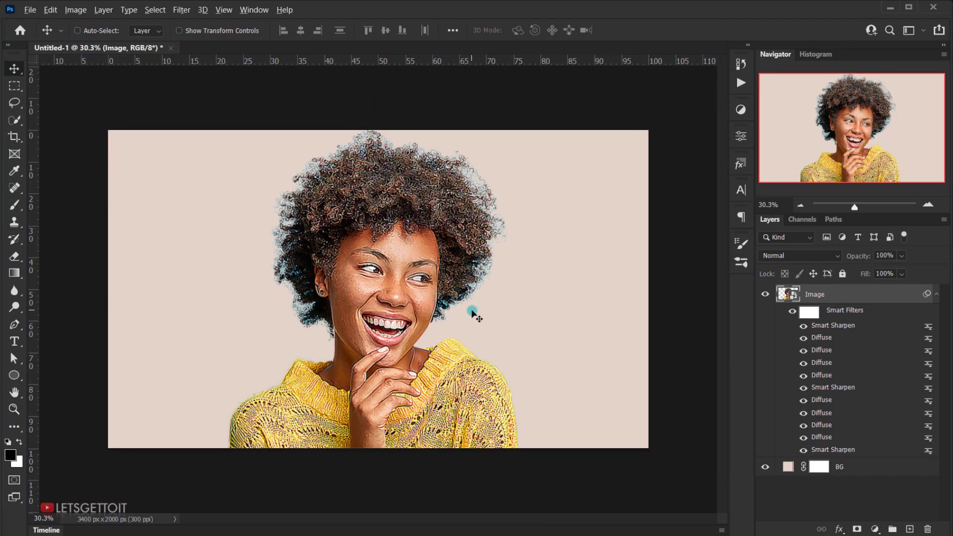
scroll(472, 312, "up", 1)
scroll(473, 306, "up", 1)
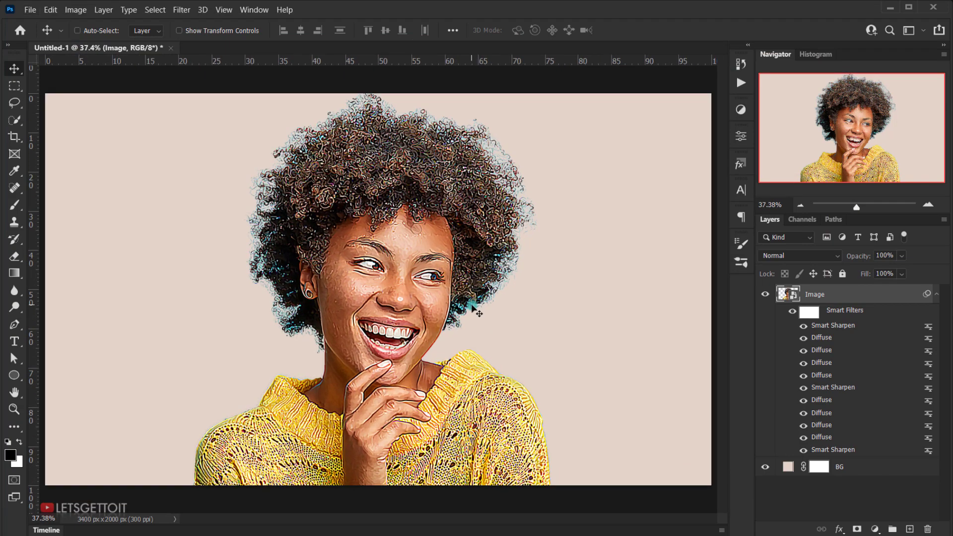
left_click(937, 294)
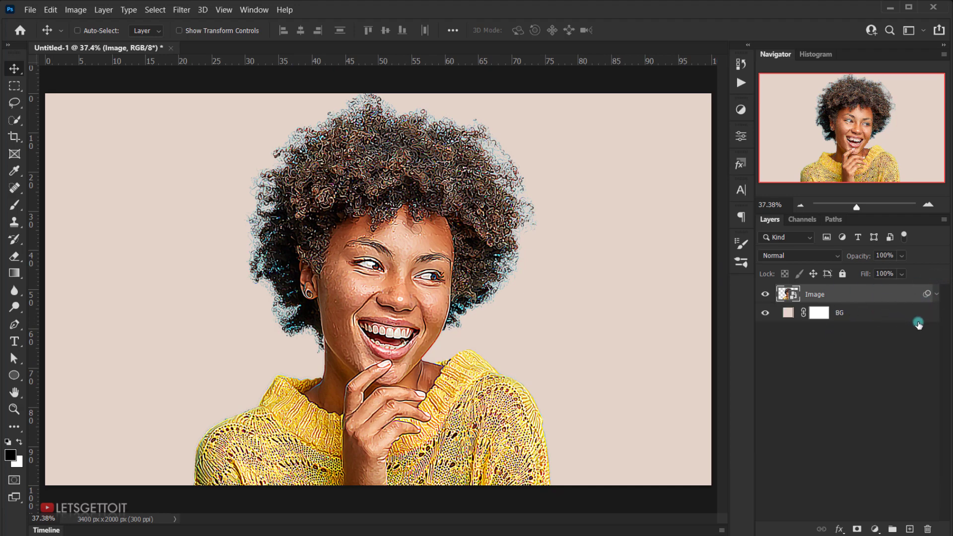
right_click(821, 296)
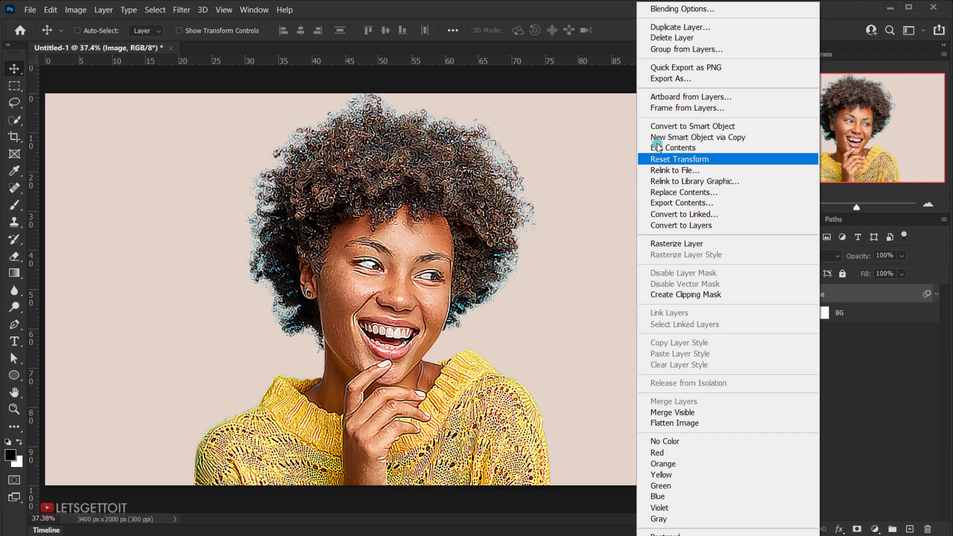
left_click(697, 127)
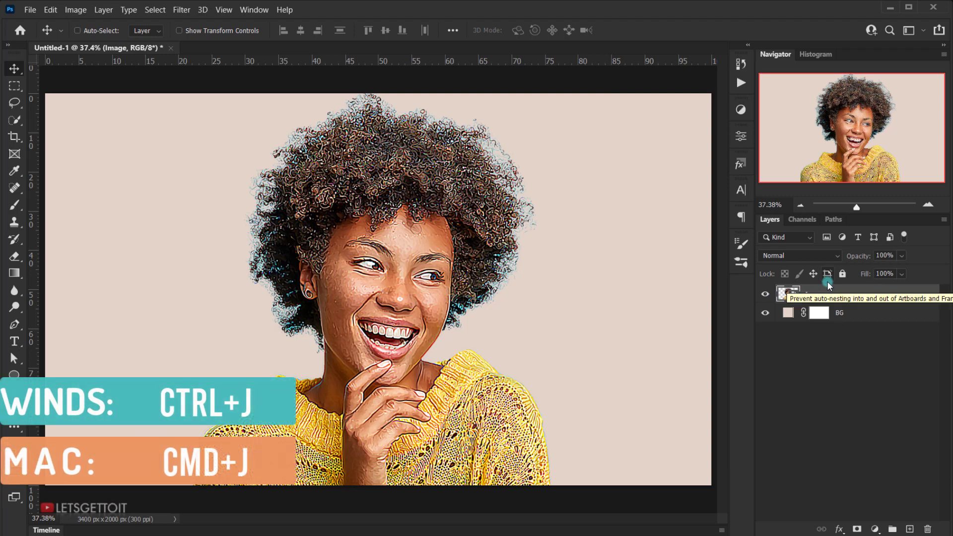
Step: Duplicate the Image smart object three times
key("ctrl+j")
key("ctrl+j")
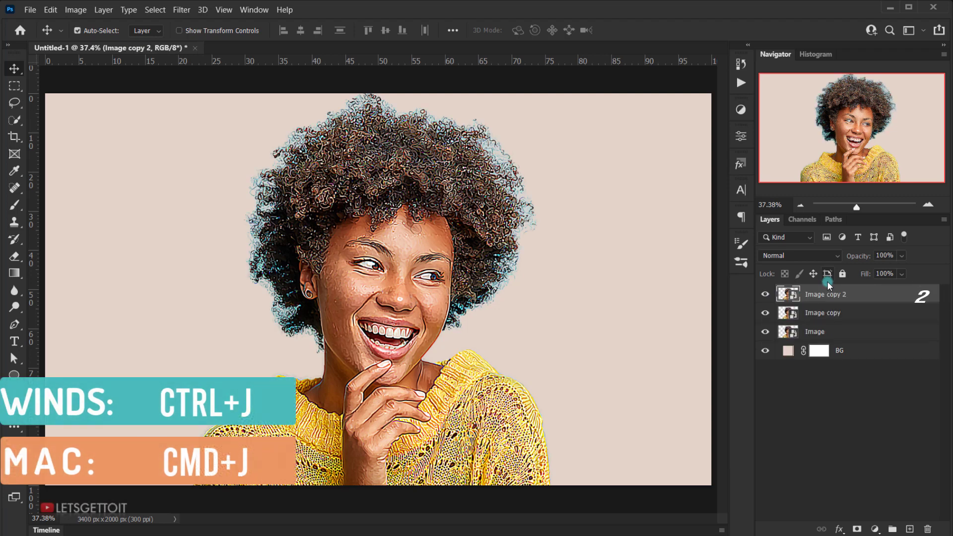
key("ctrl+j")
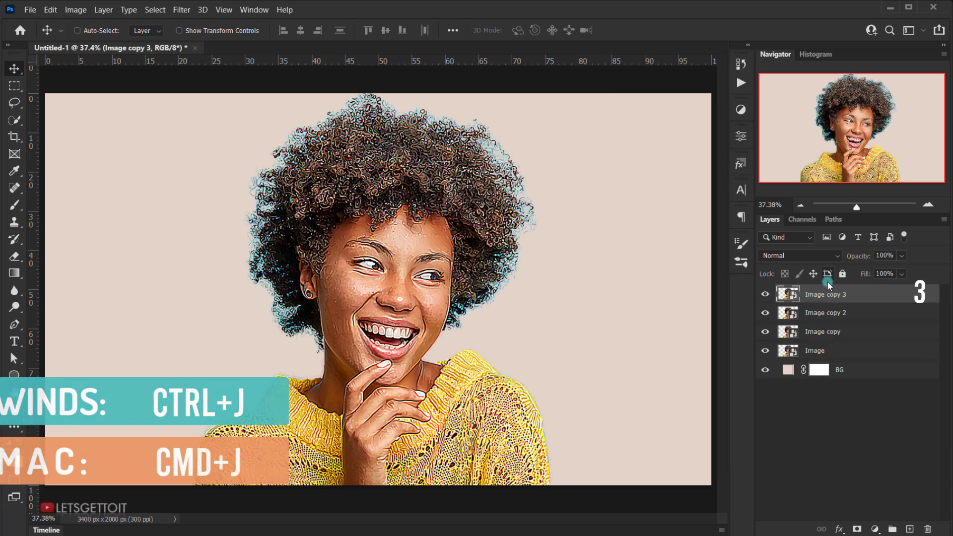
Step: Rename the original Image layer as outlines and hide it
left_click(819, 353)
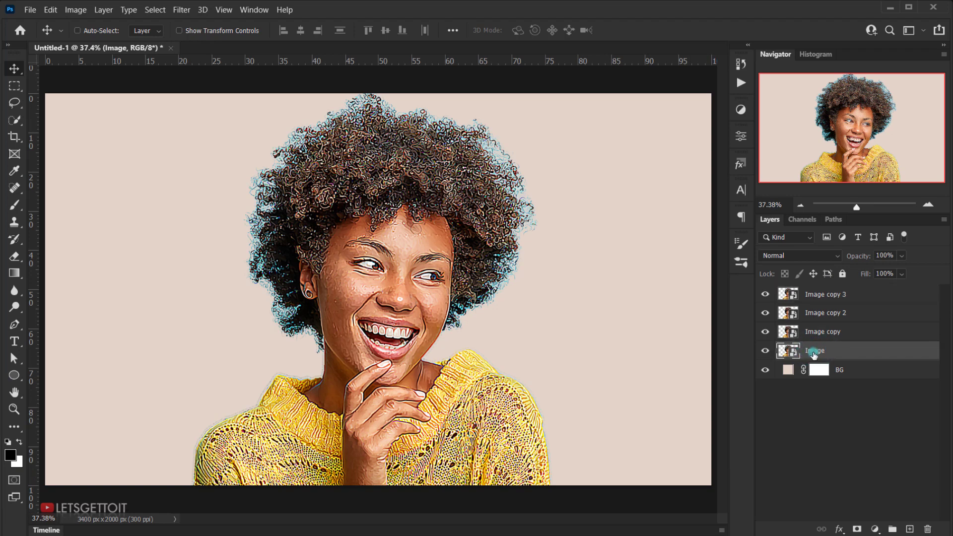
double_click(814, 351)
type("outlines")
key("Return")
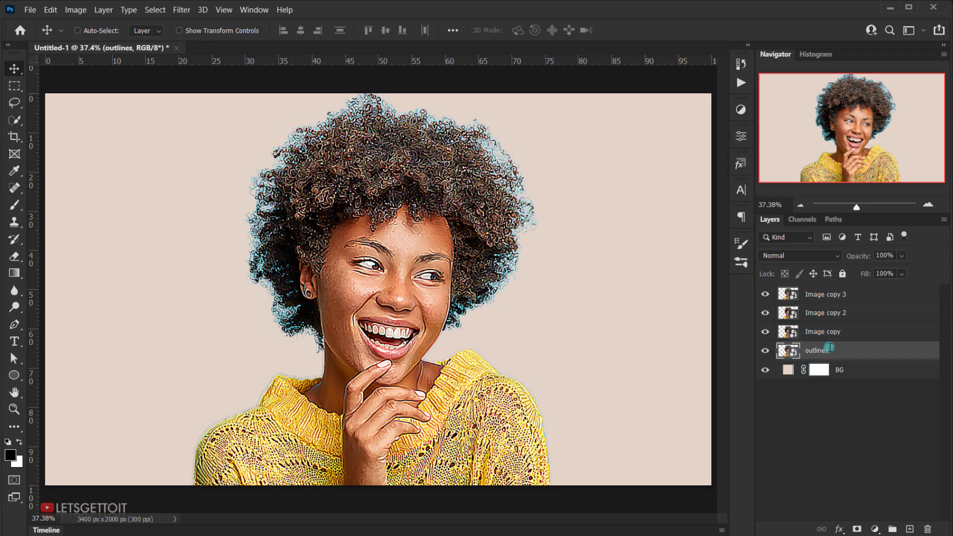
left_click(765, 349)
left_click(766, 350)
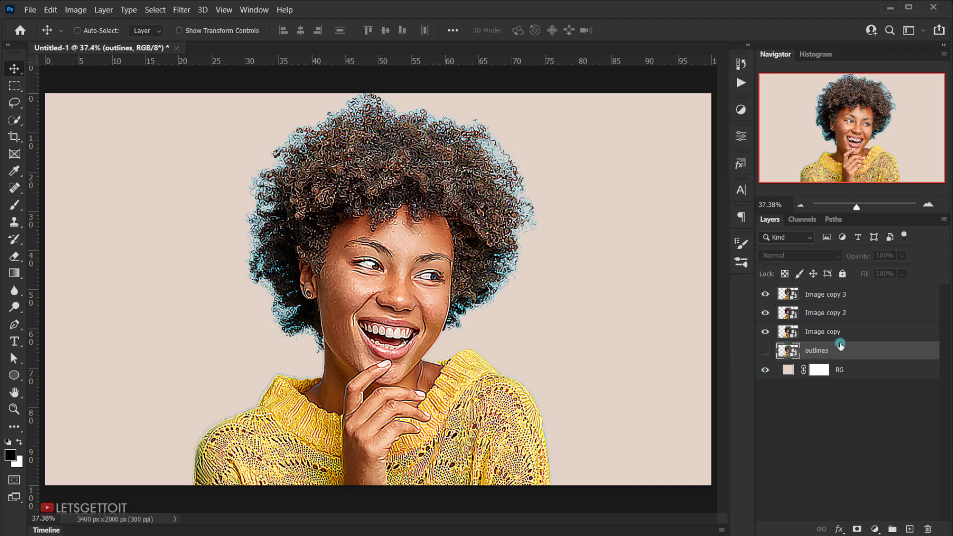
Step: Rename the three Image copies 1, 2 and 3 from the lowest upward, and hide layers 3 and 2
double_click(820, 331)
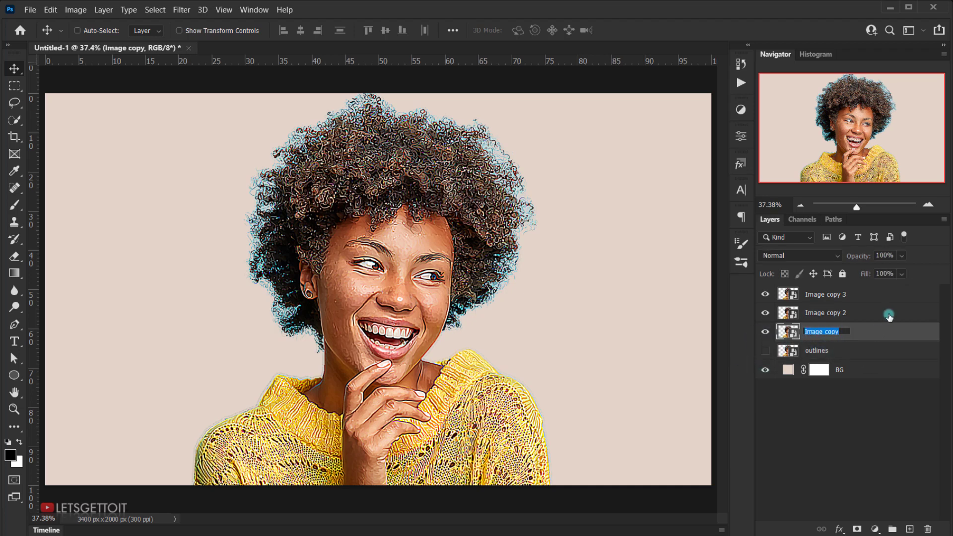
type("1")
key("Return")
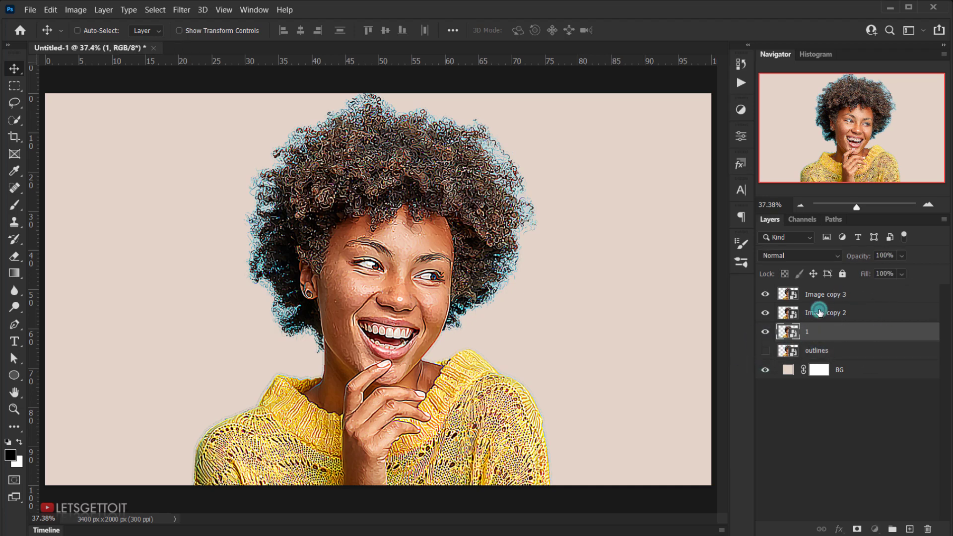
double_click(824, 313)
type("2")
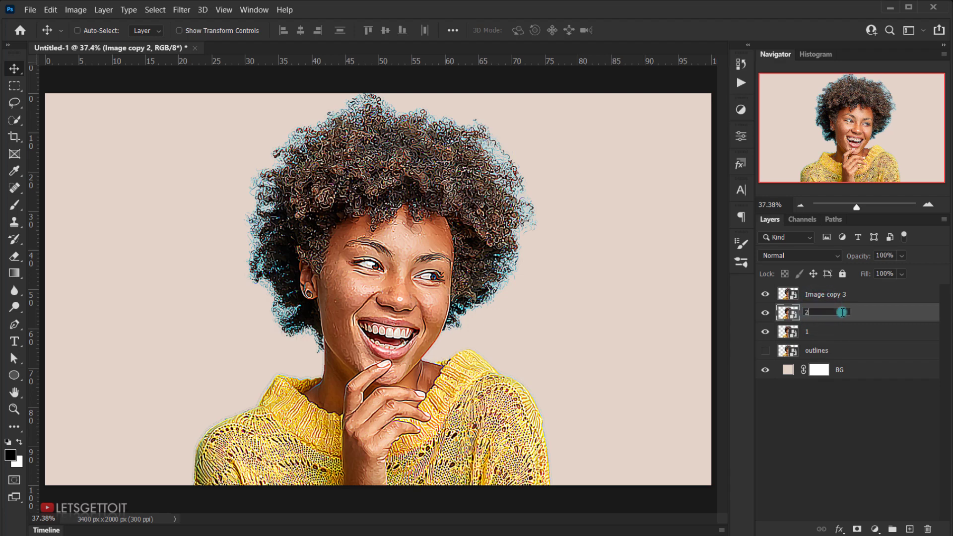
double_click(816, 295)
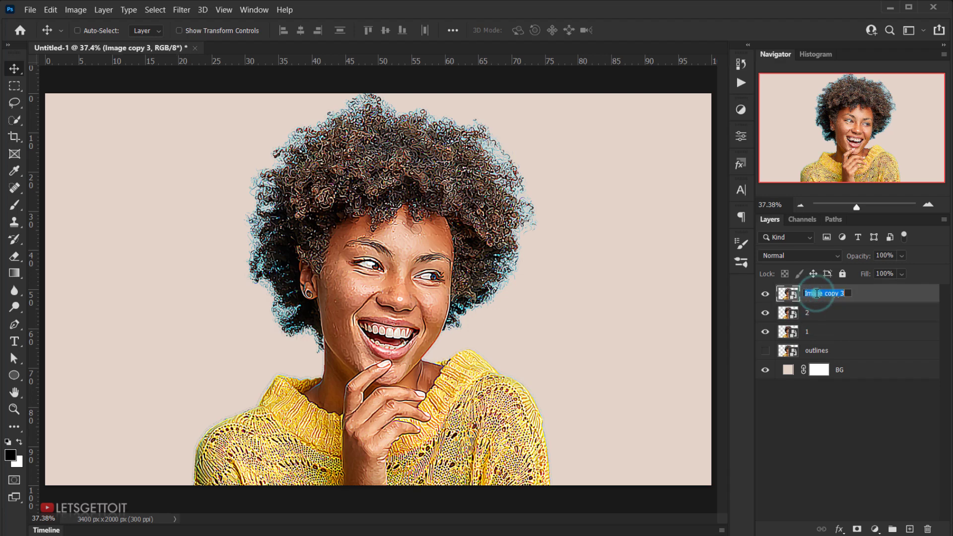
left_click(765, 294)
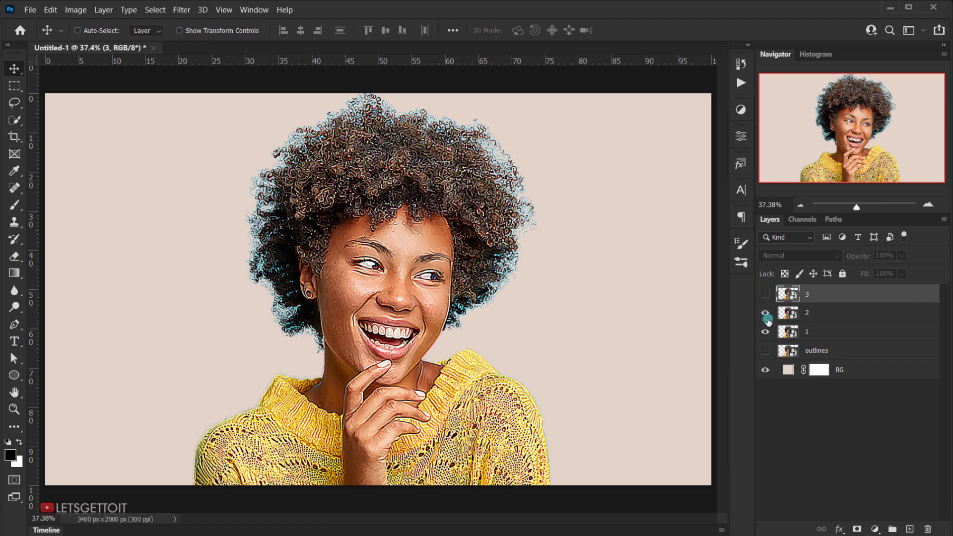
left_click(765, 313)
Step: Bring up the artistic Cutout filter for layer 1 and set its Number of Levels to 8
left_click(824, 332)
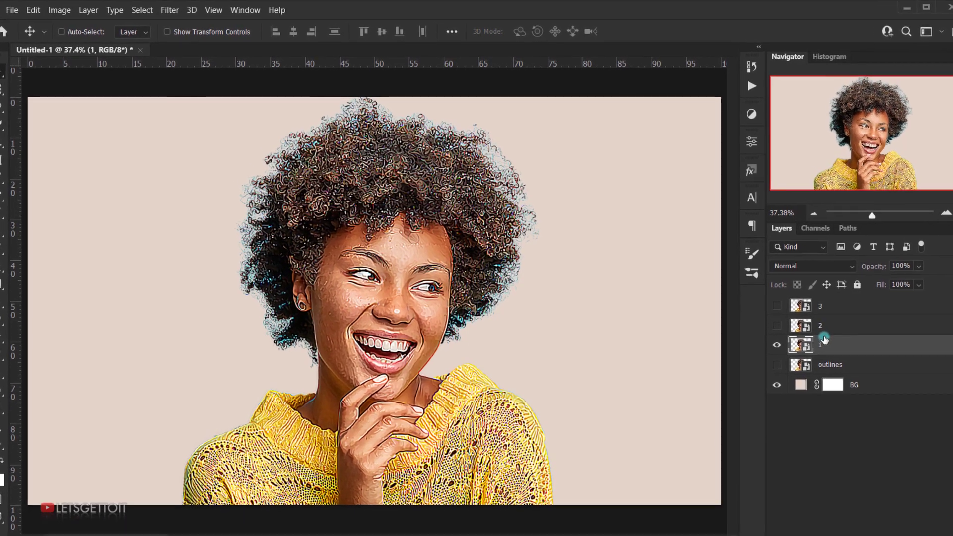
left_click(169, 10)
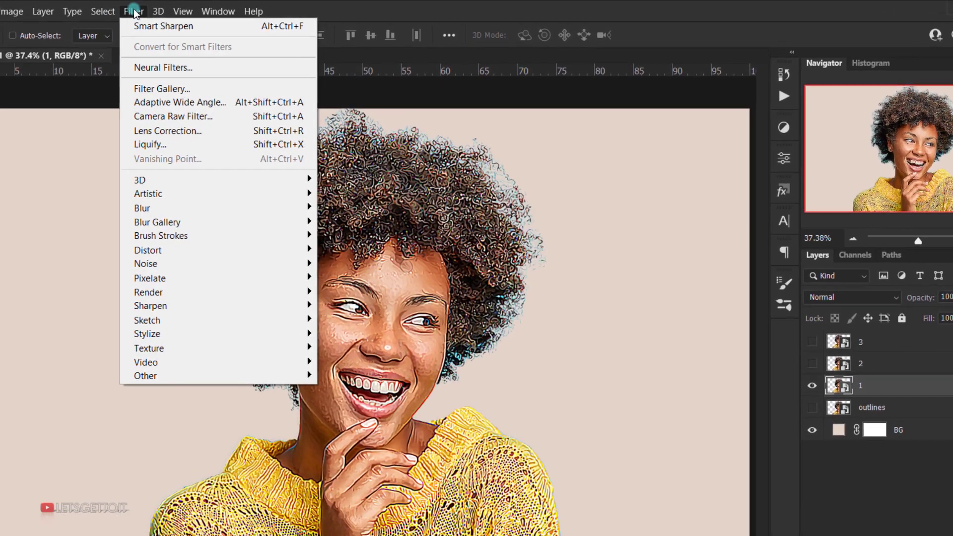
mouse_move(174, 196)
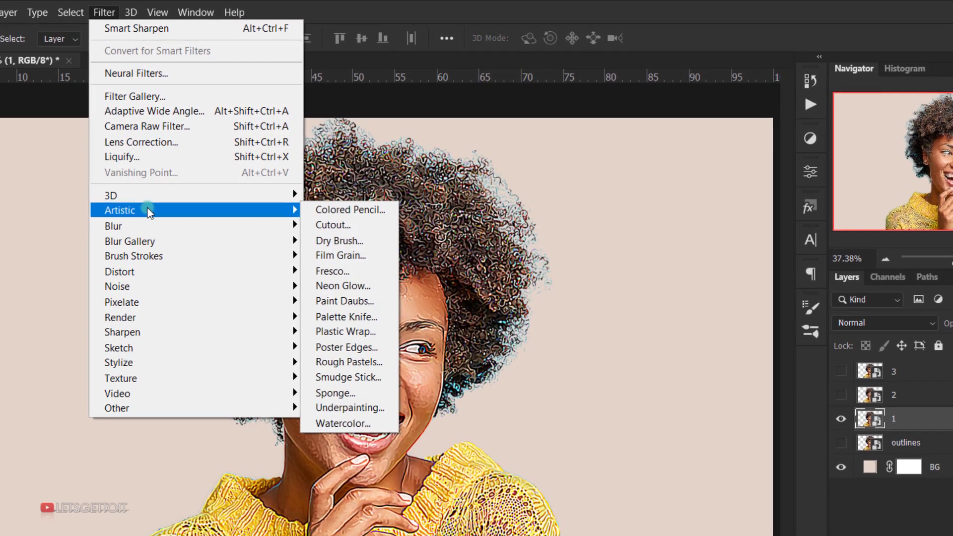
left_click(337, 228)
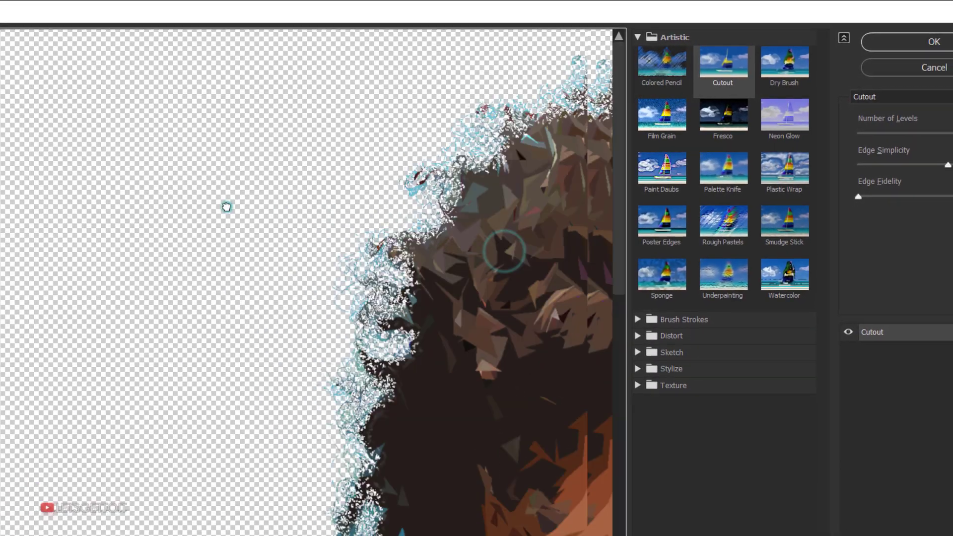
left_click_drag(226, 207, 134, 179)
left_click_drag(536, 328, 266, 144)
left_click_drag(385, 337, 273, 241)
left_click_drag(271, 238, 232, 283)
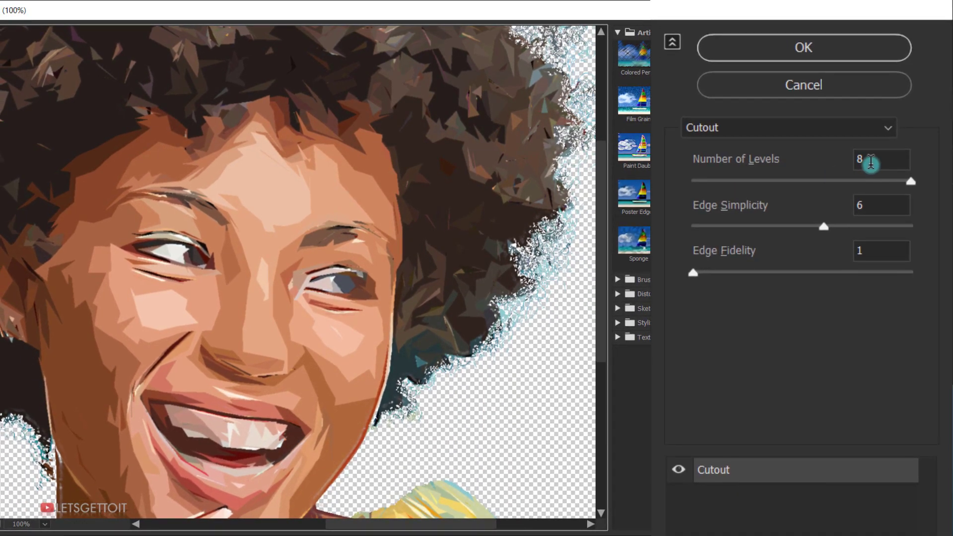
double_click(871, 162)
type("5")
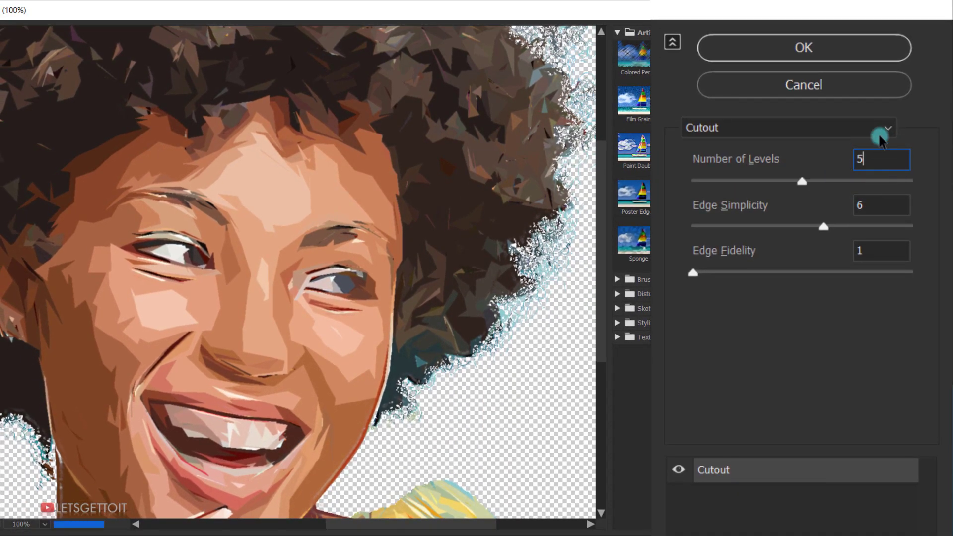
key("BackSpace")
type("8")
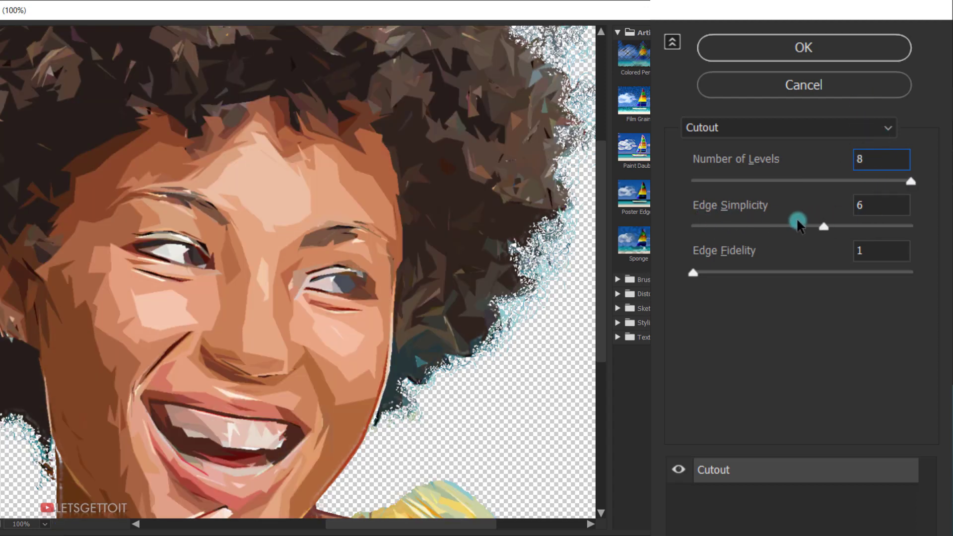
Step: Set the Cutout's Edge Simplicity to 5 and apply it to layer 1 with Edge Fidelity 1
double_click(887, 211)
key("Up")
type("5")
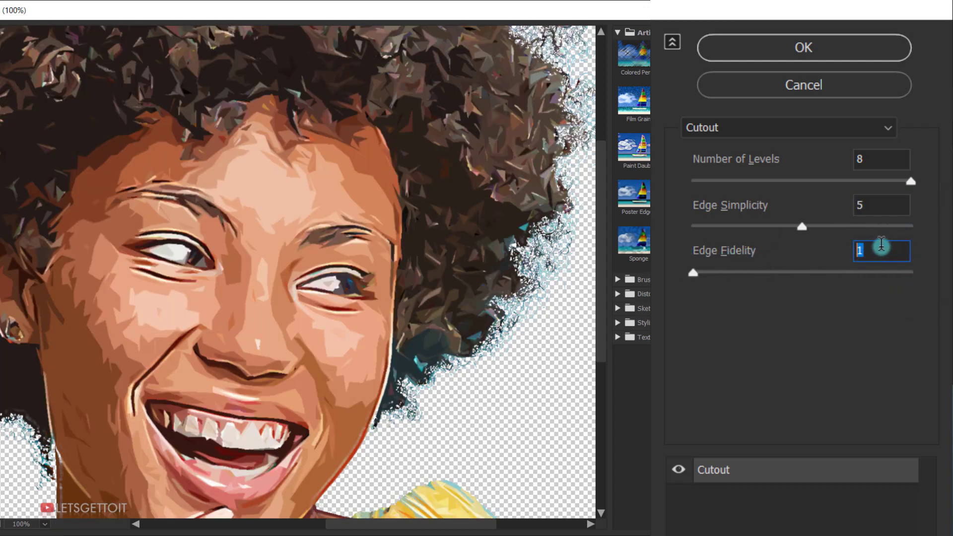
left_click(805, 49)
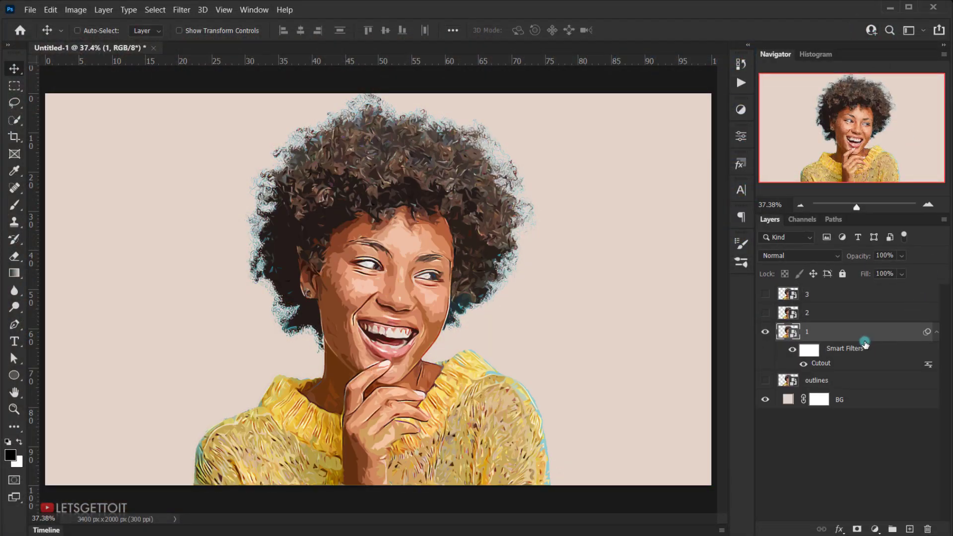
Step: Apply Unsharp Mask to layer 1 with Amount 200%, Radius 2.0 pixels and Threshold 0, and collapse its smart filter list
left_click(182, 9)
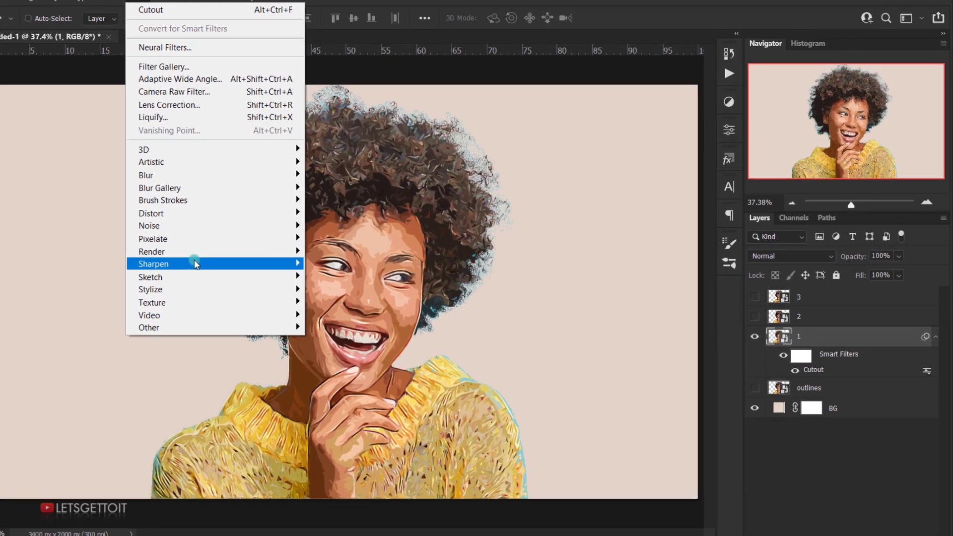
mouse_move(224, 263)
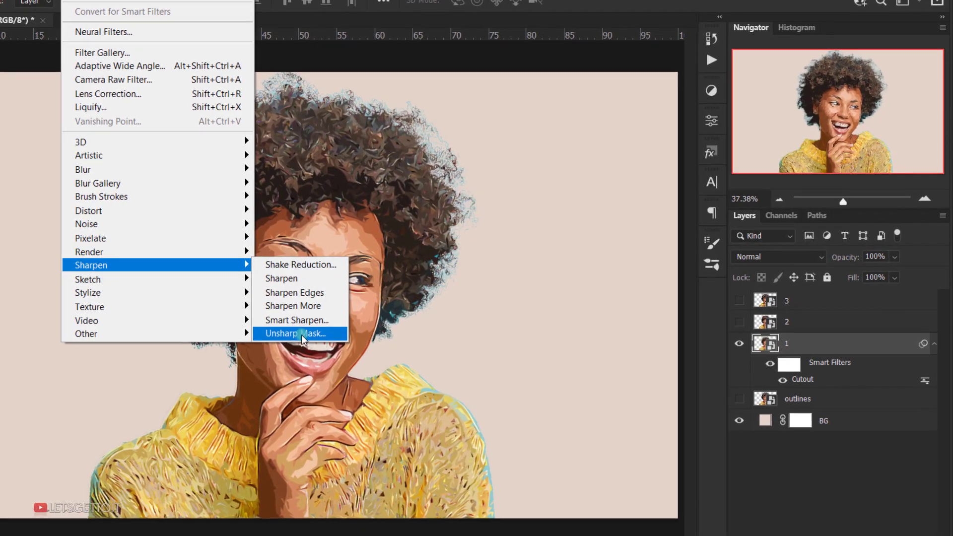
left_click(332, 328)
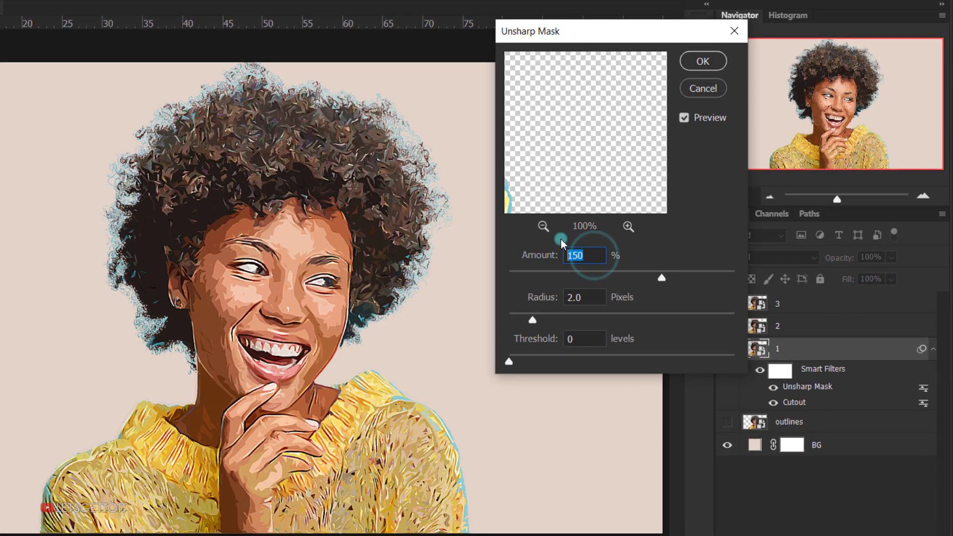
type("200")
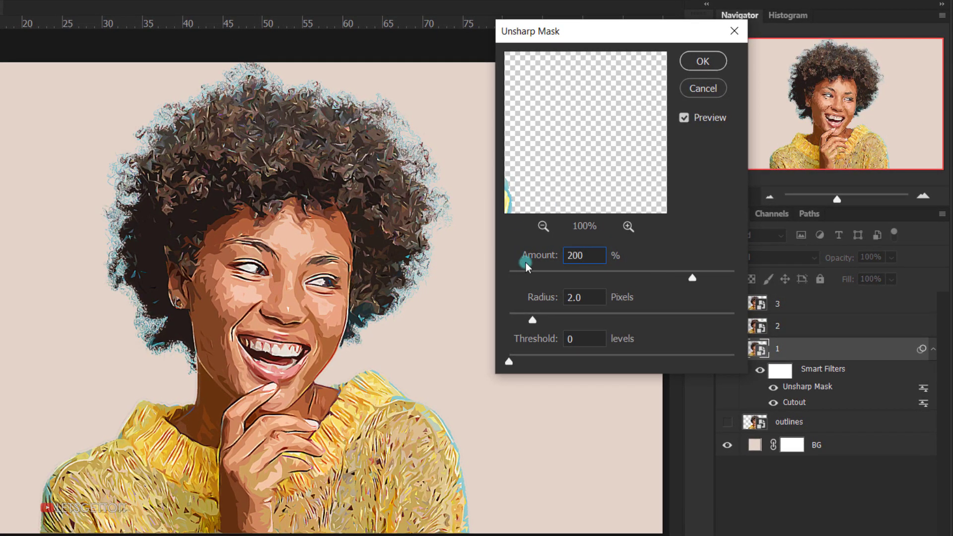
double_click(593, 301)
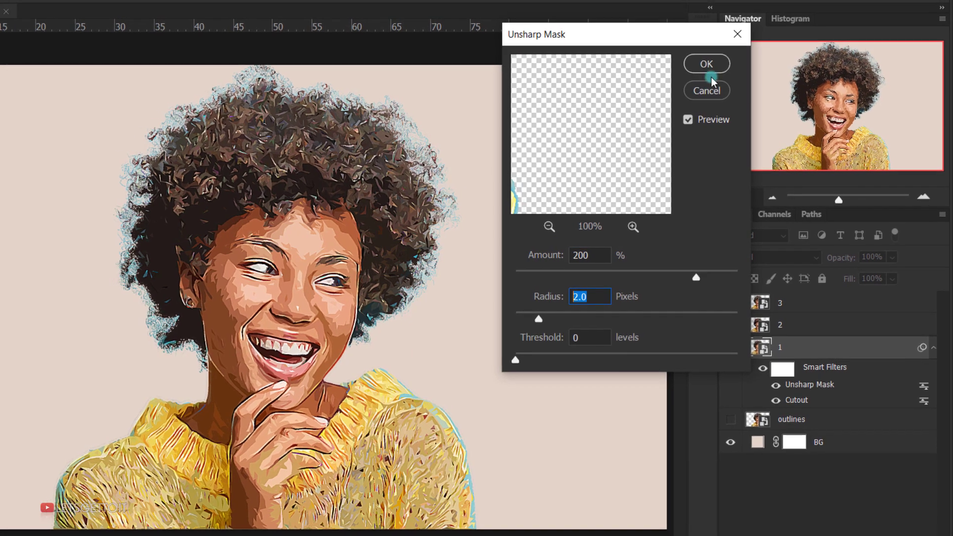
left_click(706, 61)
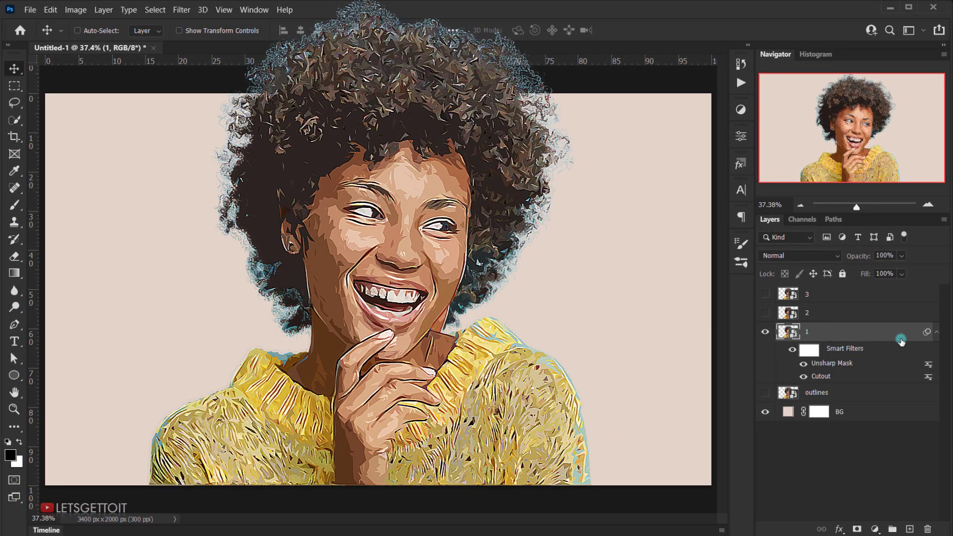
left_click(937, 333)
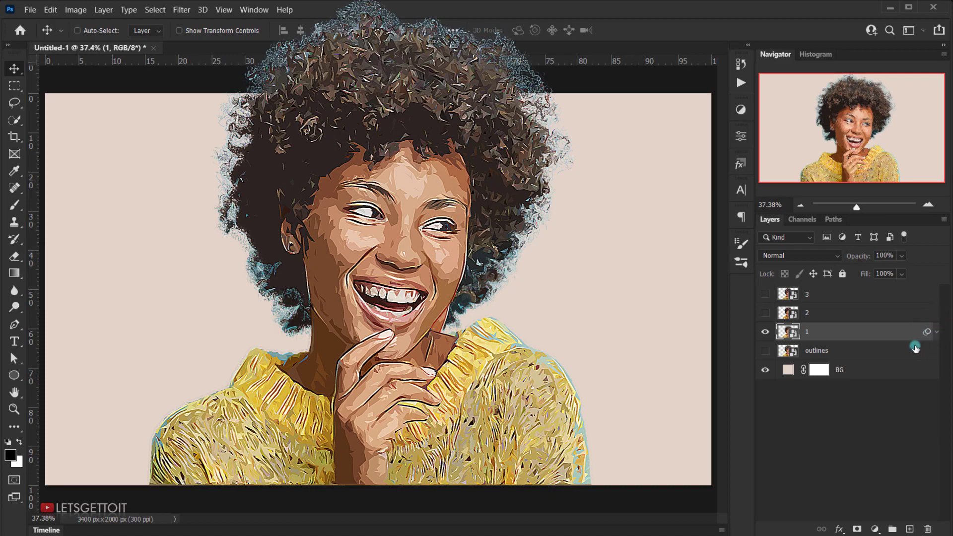
Step: Show layer 2 and apply the Cutout filter to it with Number of Levels 8, Edge Simplicity 6 and Edge Fidelity 1
left_click(787, 317)
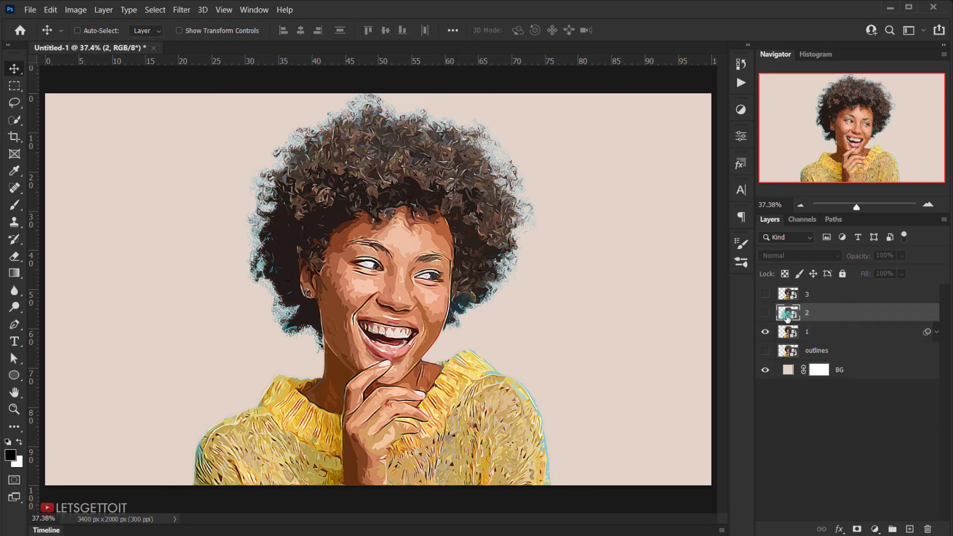
left_click(763, 315)
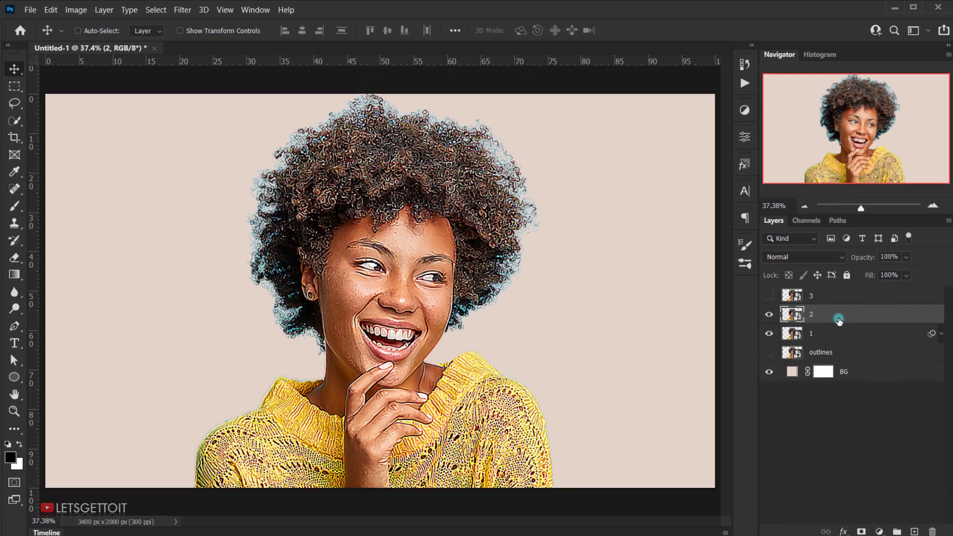
left_click(184, 10)
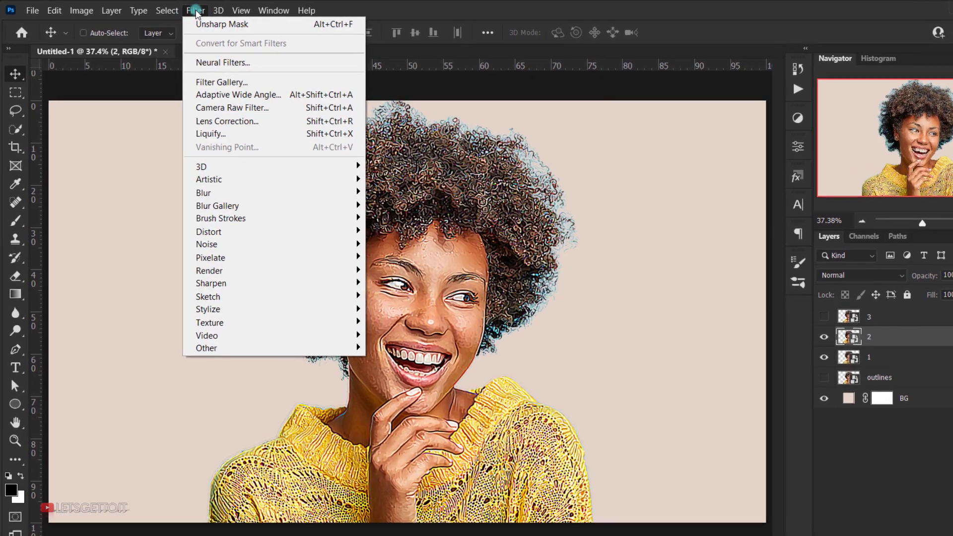
mouse_move(233, 182)
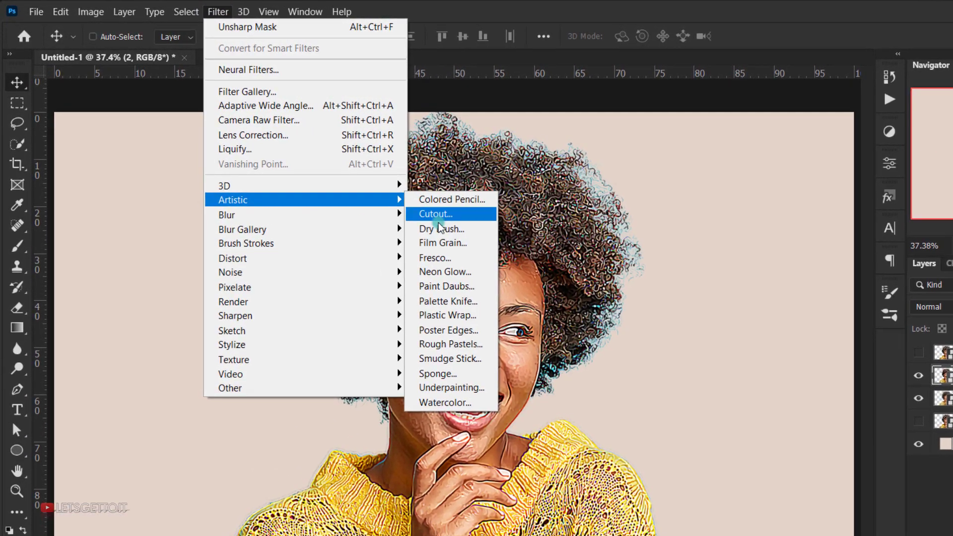
left_click(446, 214)
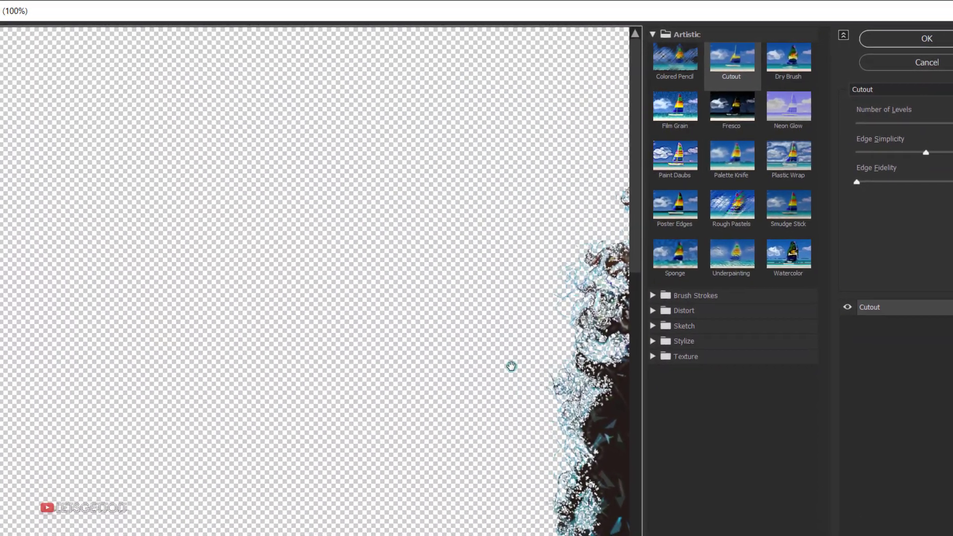
left_click_drag(523, 375, 168, 238)
left_click_drag(520, 370, 175, 232)
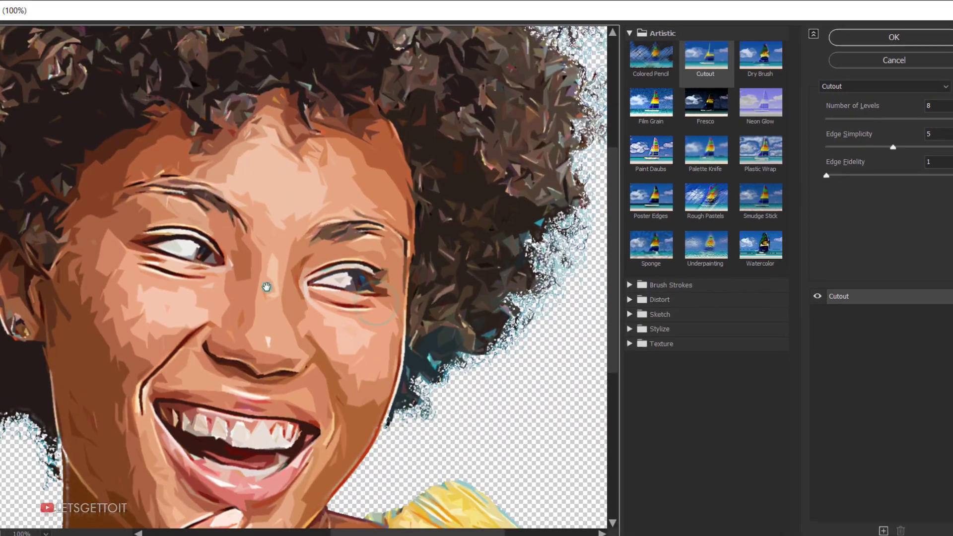
left_click_drag(329, 344, 333, 294)
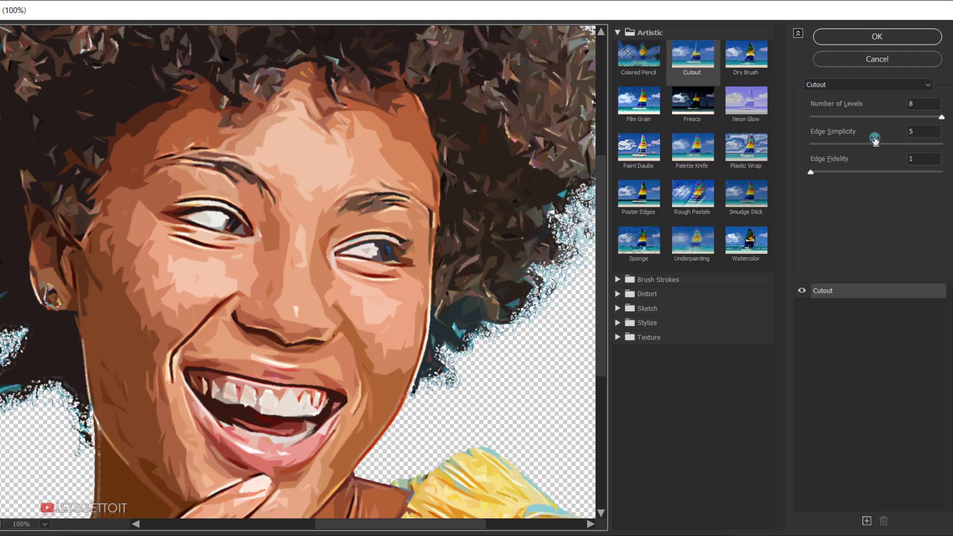
left_click(925, 132)
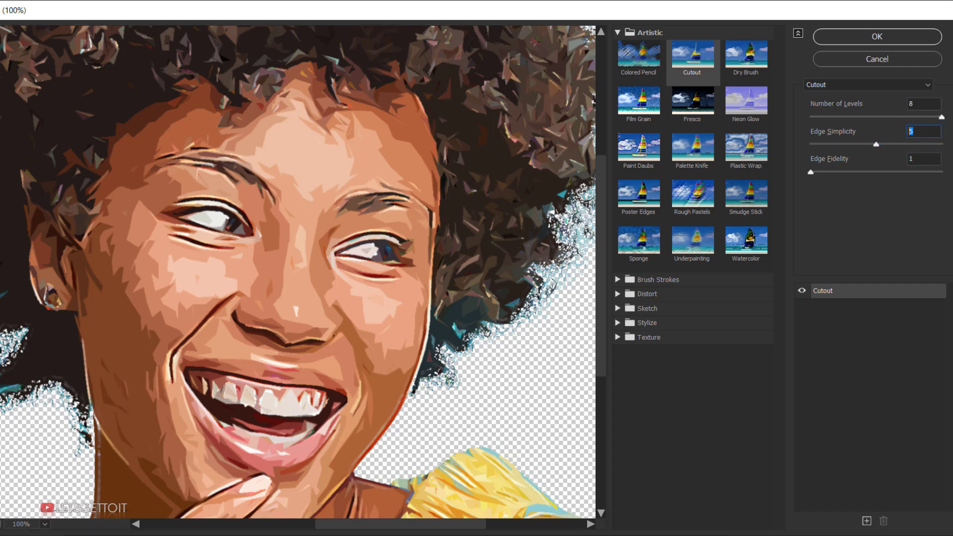
type("6")
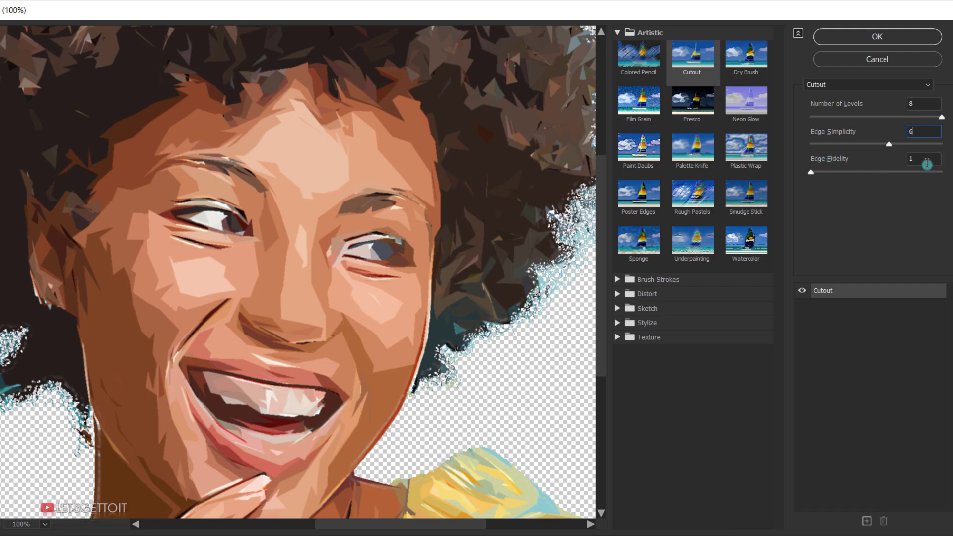
left_click(861, 36)
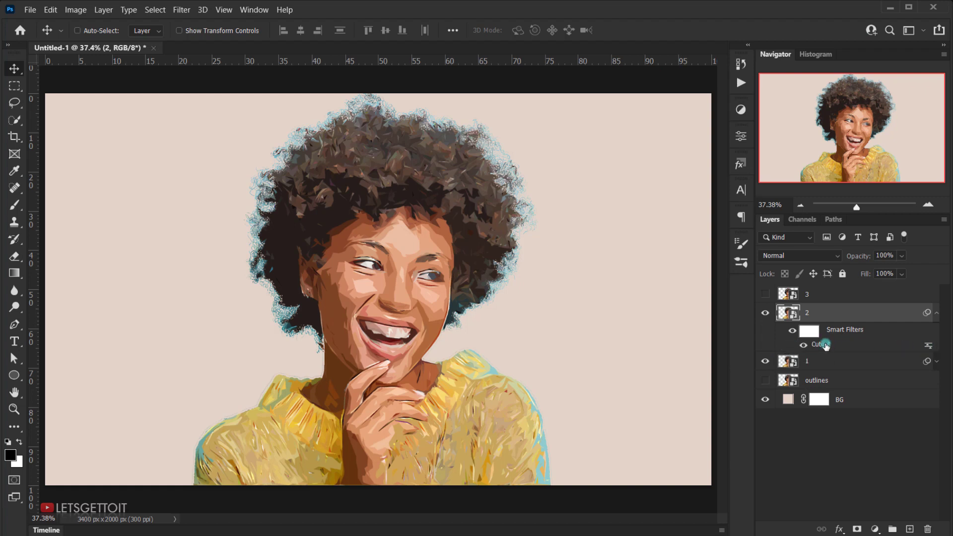
Step: Set the blending opacity of layer 2's Cutout smart filter to 40% in Normal mode
double_click(929, 347)
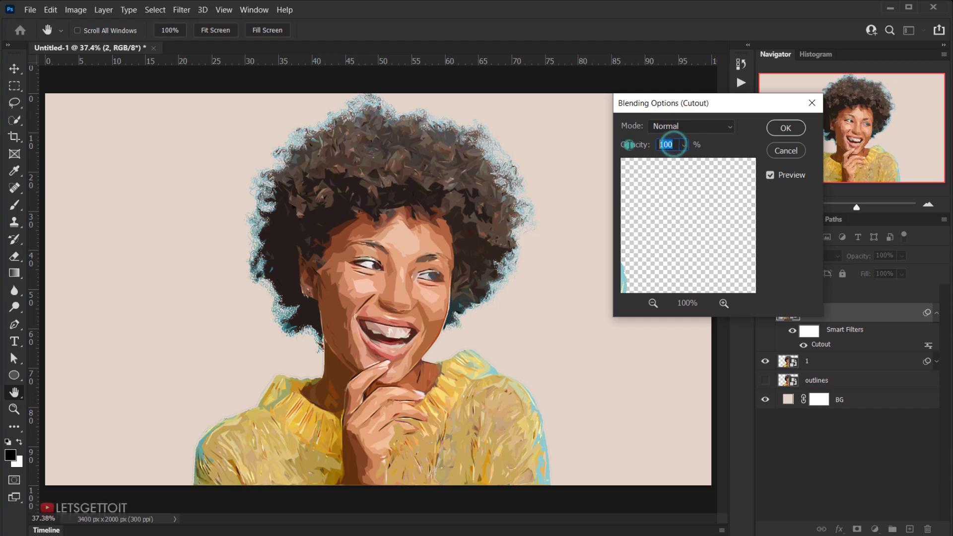
type("40")
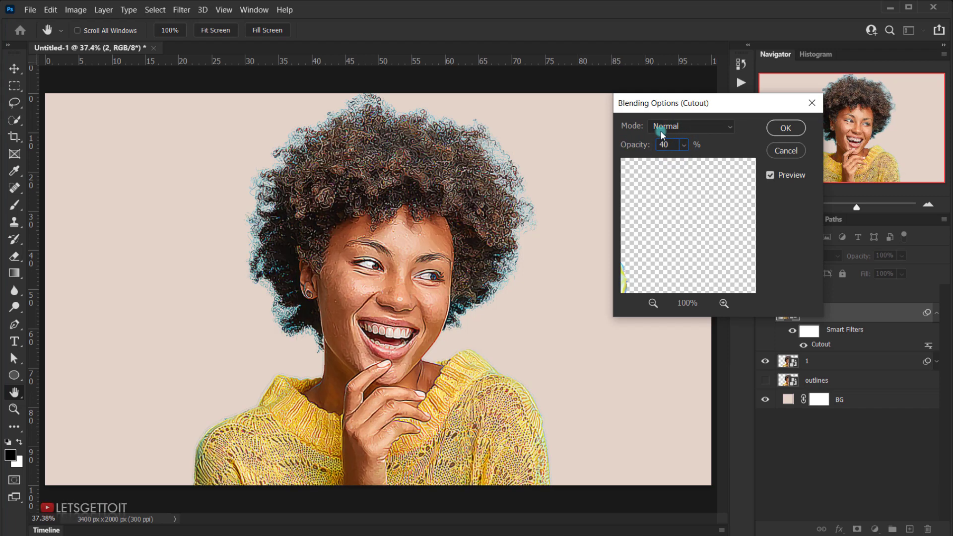
left_click(785, 131)
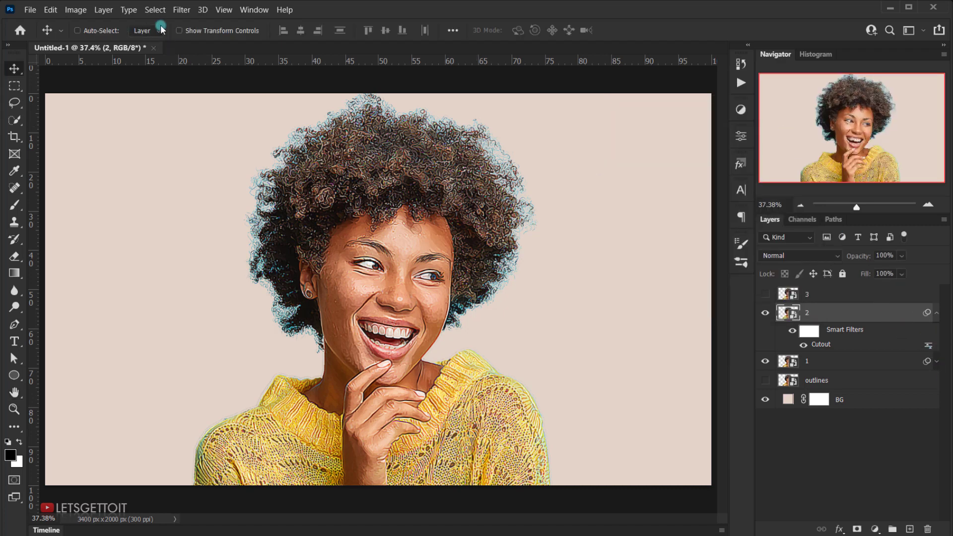
Step: Apply a second Cutout filter to layer 2 with Number of Levels 8, Edge Simplicity 6 and Edge Fidelity 2
left_click(181, 9)
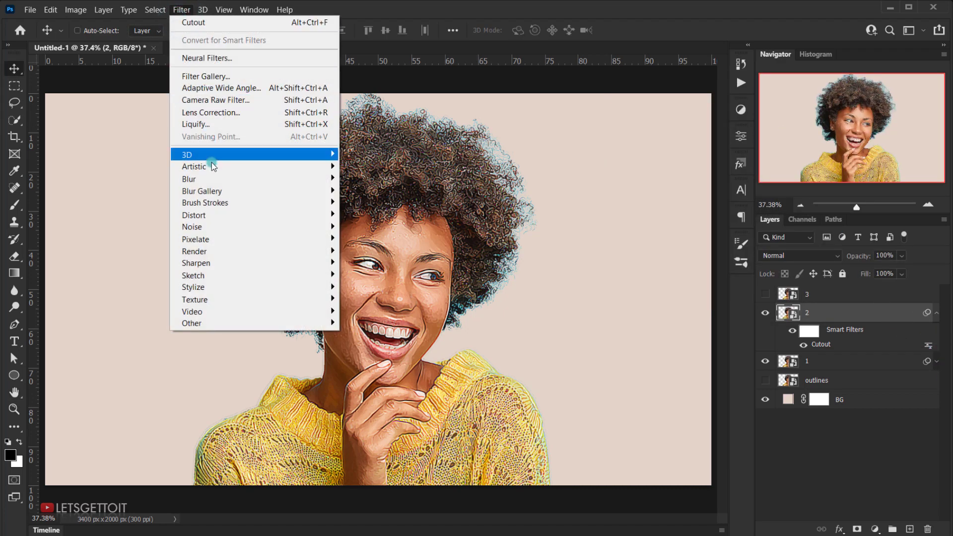
mouse_move(212, 167)
left_click(361, 179)
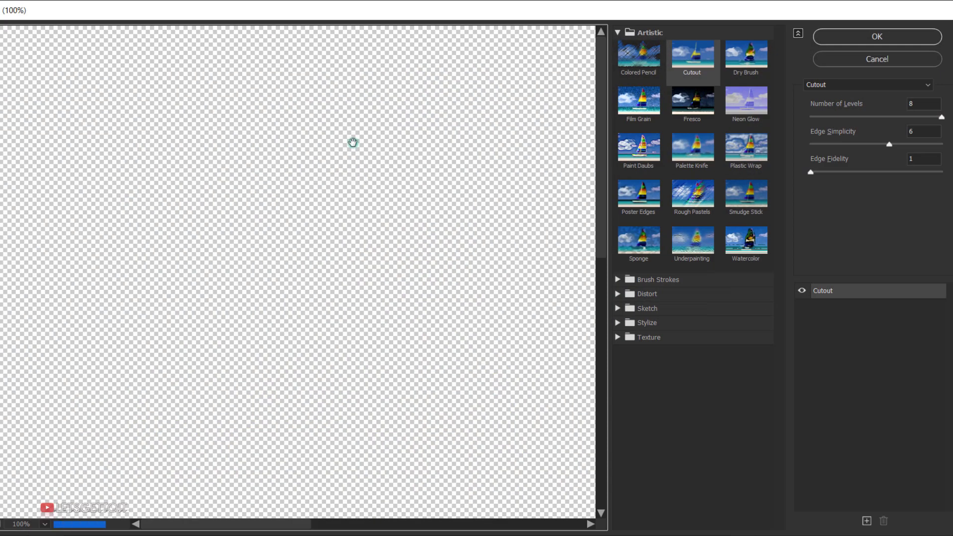
left_click_drag(429, 318, 341, 308)
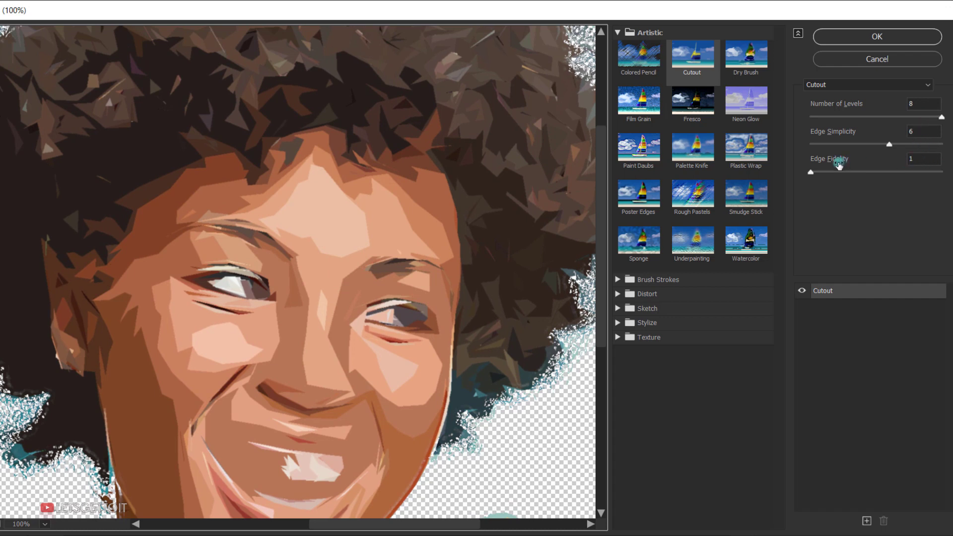
double_click(914, 159)
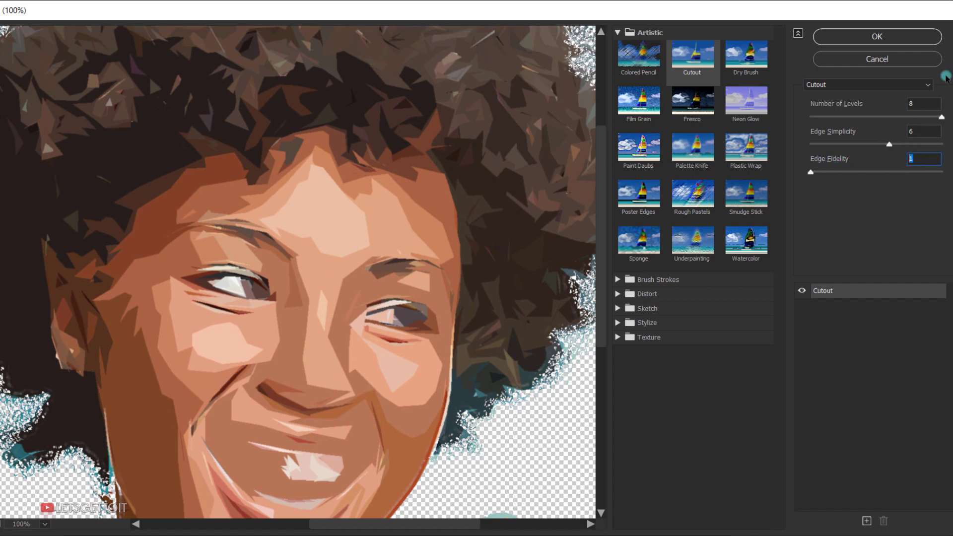
type("2")
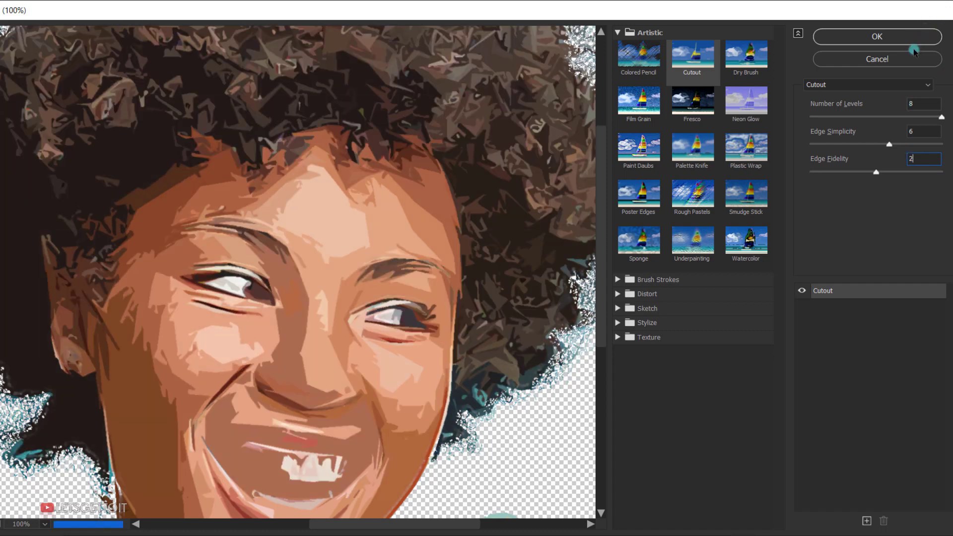
left_click(906, 40)
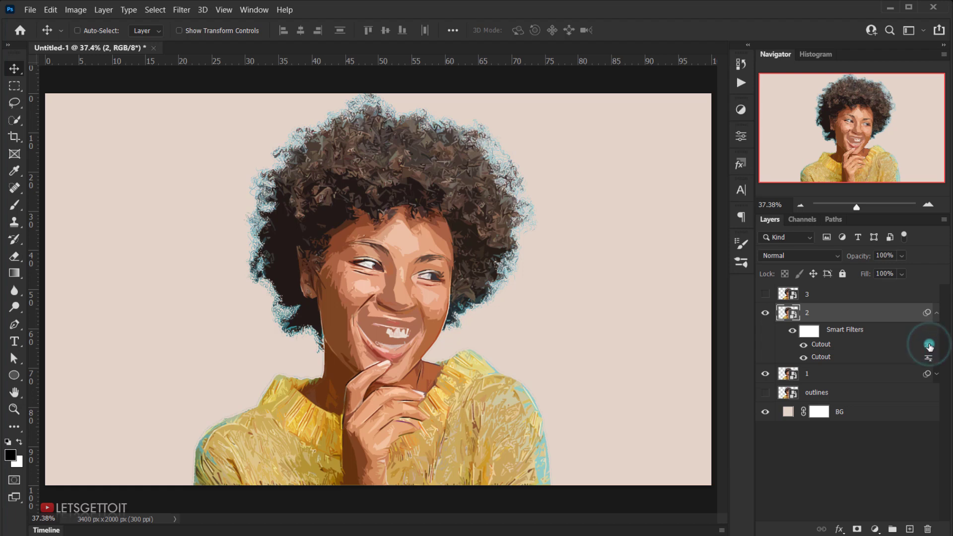
Step: Set the blending opacity of layer 2's upper Cutout smart filter to 40% in Normal mode
double_click(930, 346)
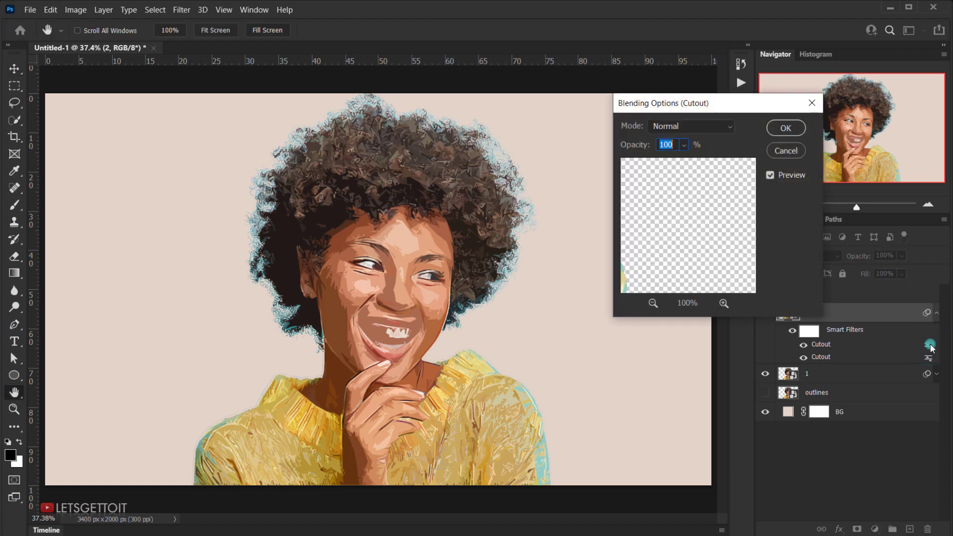
left_click(680, 144)
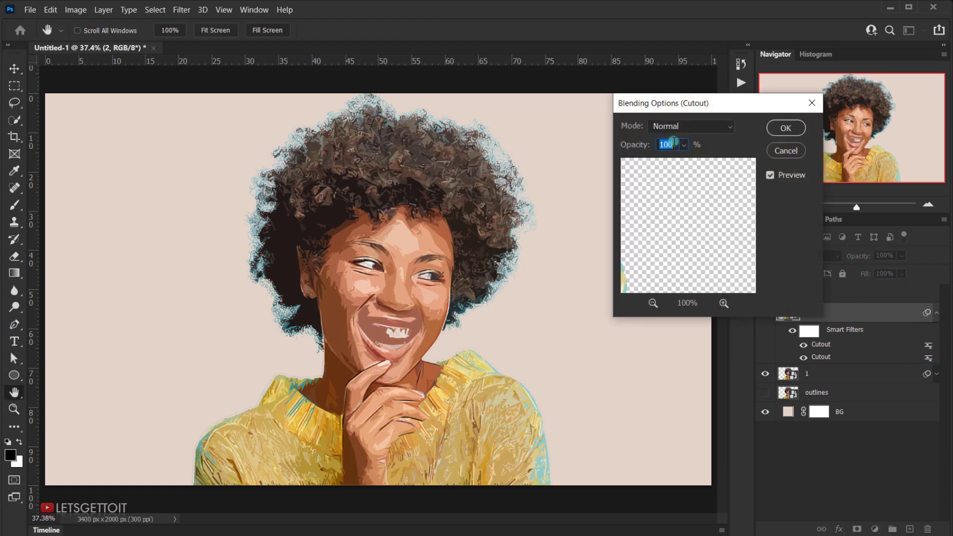
type("40")
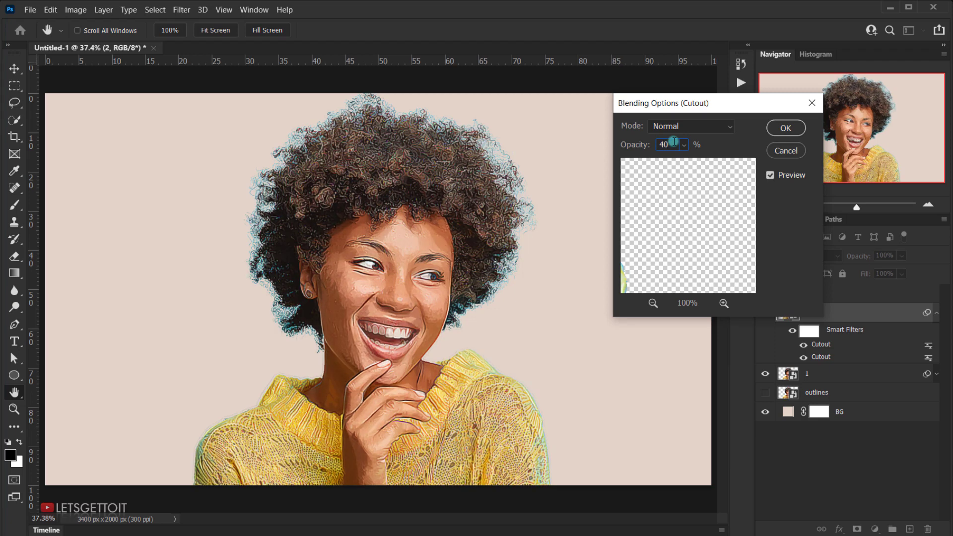
left_click(786, 127)
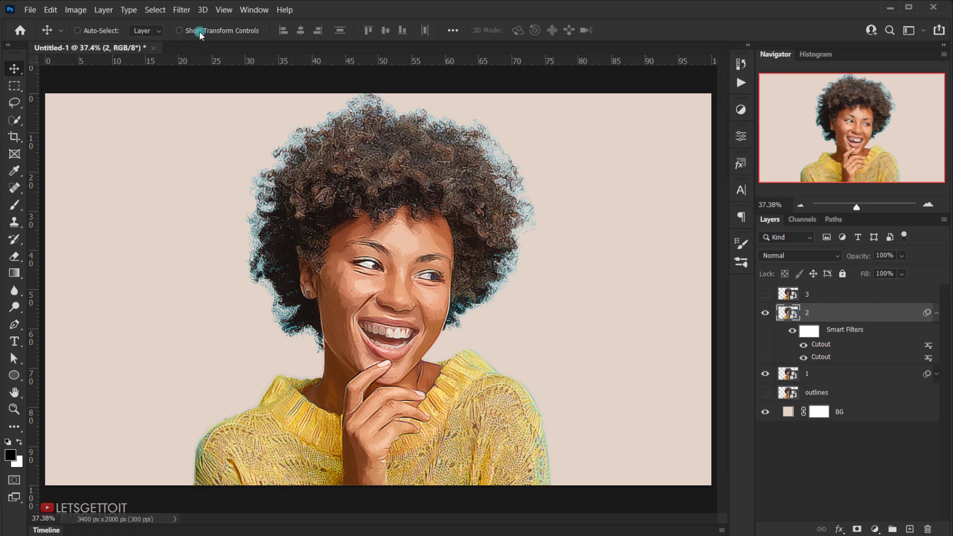
Step: Apply Unsharp Mask to layer 2 with Amount 250%, Radius 2.0 pixels and Threshold 0
left_click(181, 11)
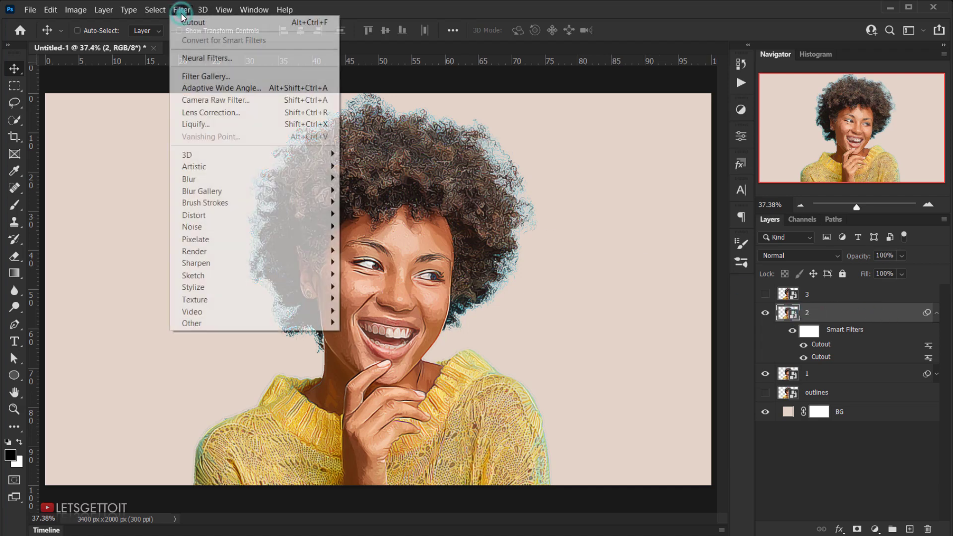
mouse_move(234, 263)
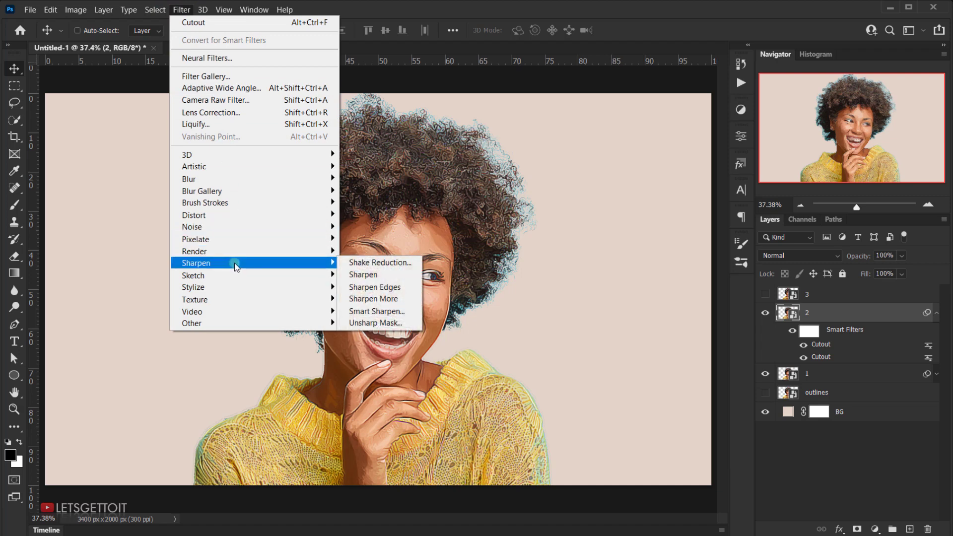
left_click(363, 324)
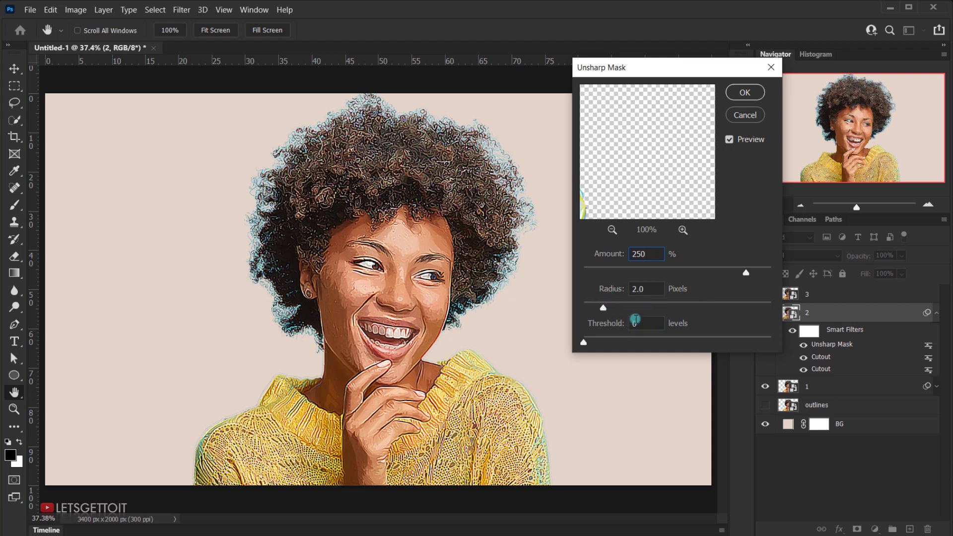
left_click(749, 93)
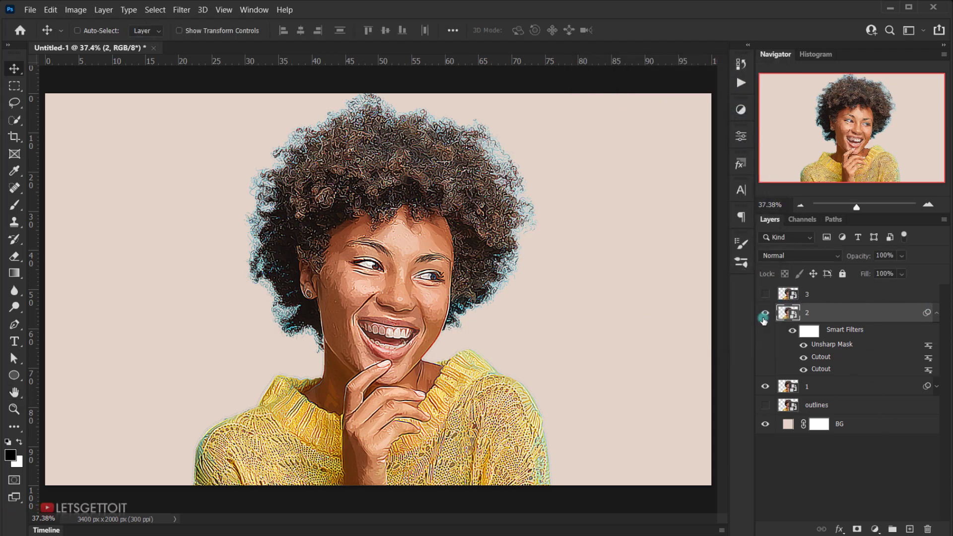
Step: Set layer 2's opacity to 50% and collapse its smart filter list
left_click(883, 256)
type("50")
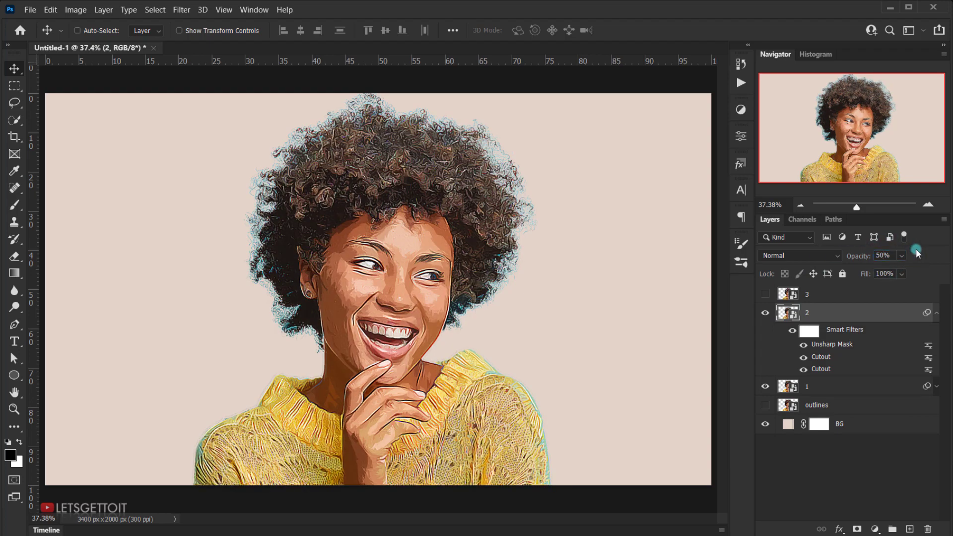
left_click(936, 312)
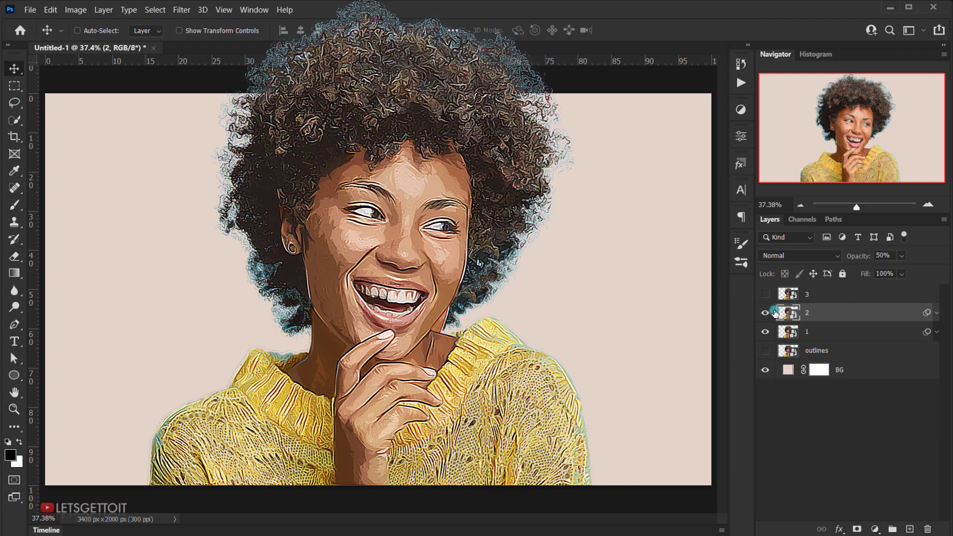
Step: Select layer 3 and make it visible
left_click(819, 294)
left_click(765, 295)
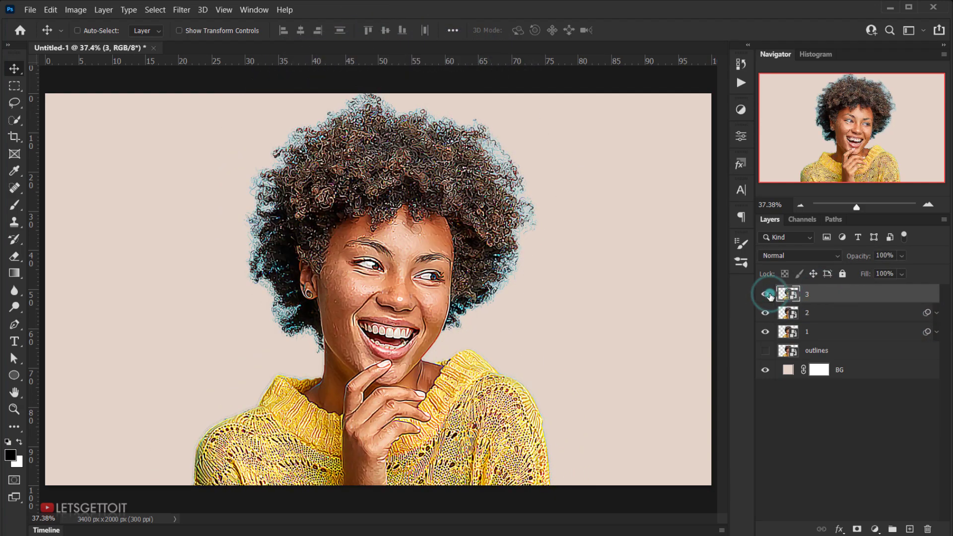
left_click(826, 298)
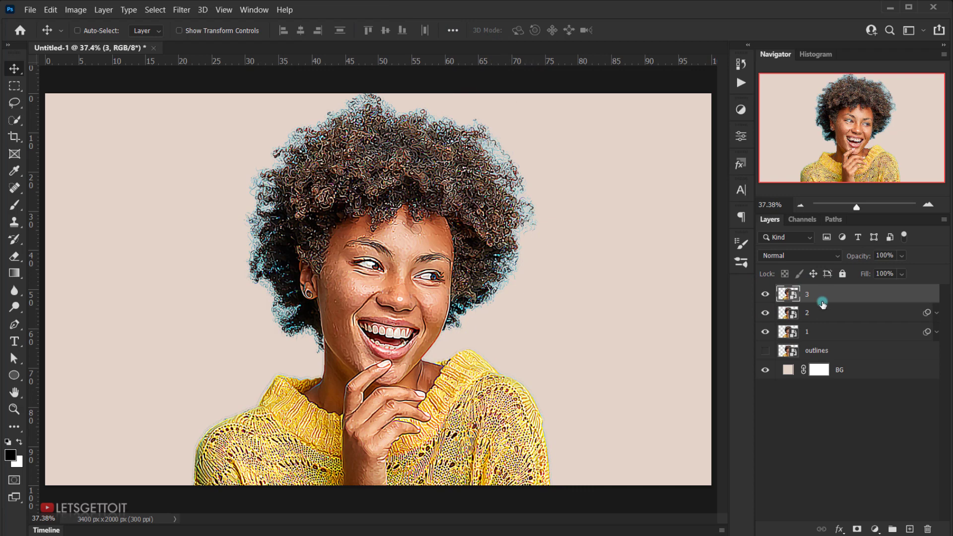
Step: Apply the High Pass filter to layer 3 with a Radius of 1.4 pixels
left_click(180, 10)
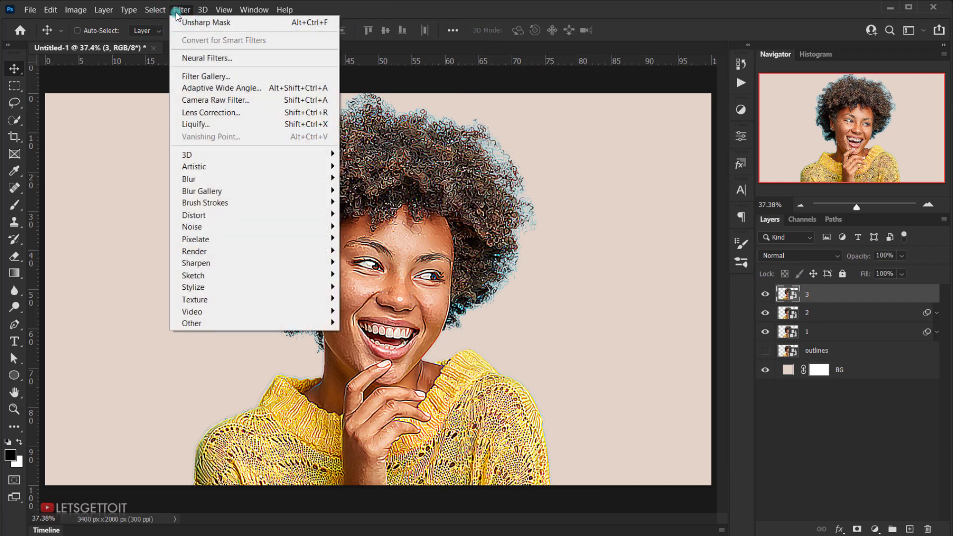
left_click(252, 301)
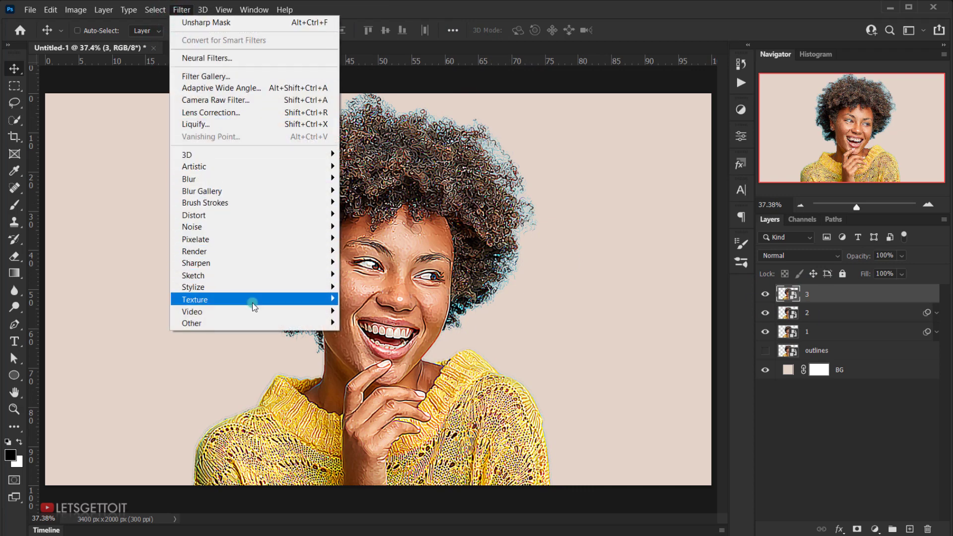
mouse_move(207, 324)
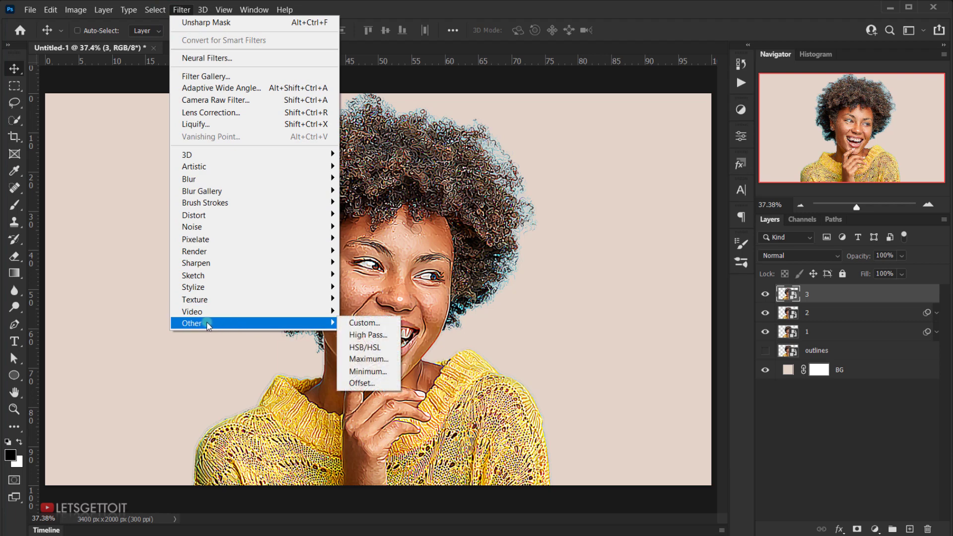
left_click(368, 334)
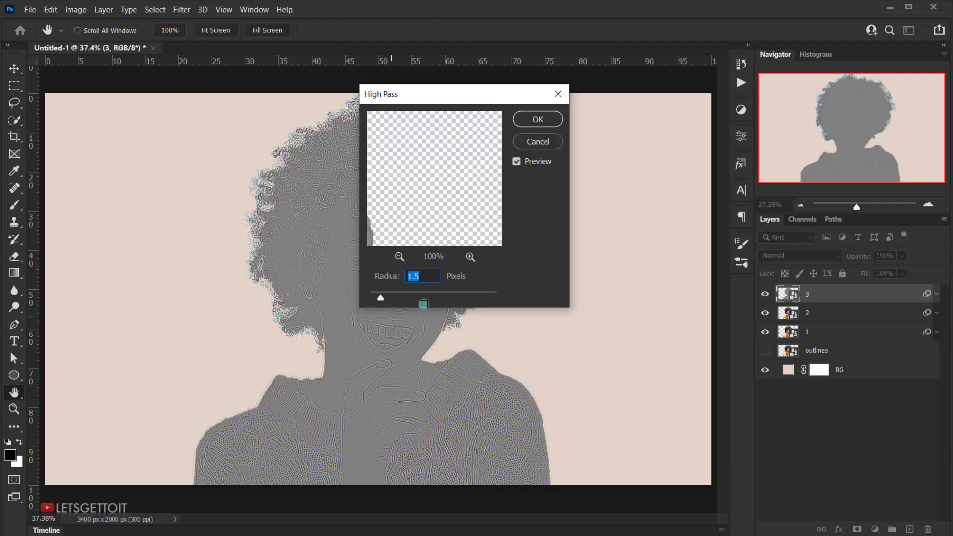
left_click_drag(447, 94, 647, 113)
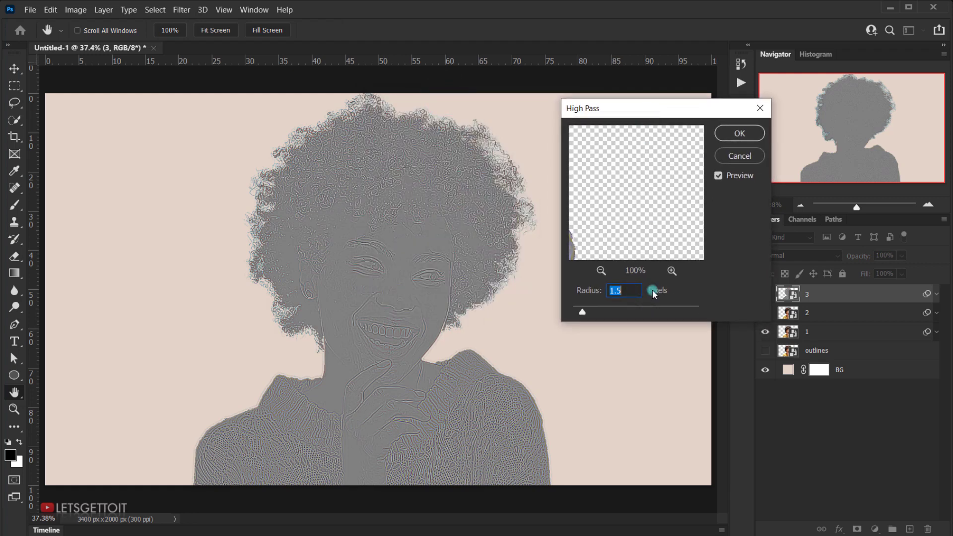
type("1.4")
left_click(632, 292)
left_click(658, 290)
left_click(751, 135)
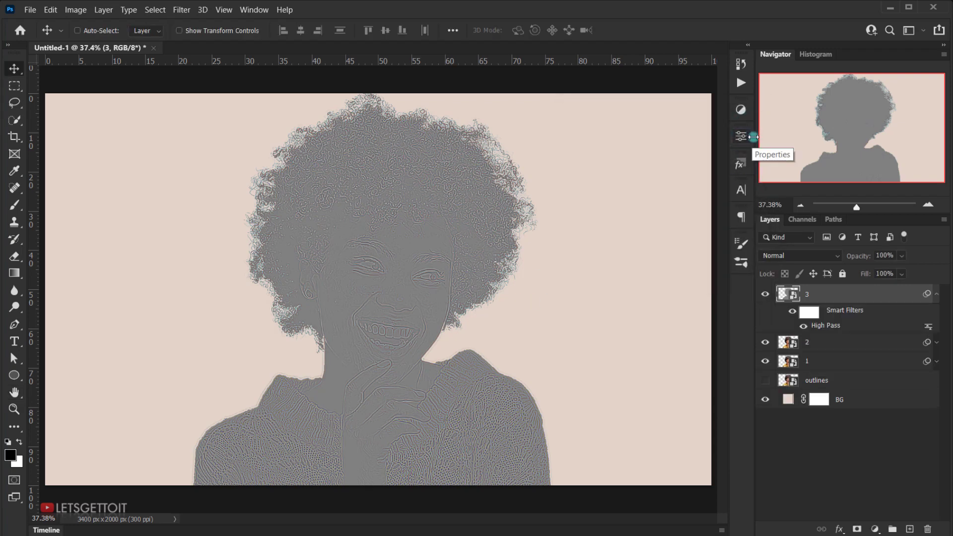
Step: Set layer 3's blend mode to Overlay, compare the image with and without the layer, and collapse its smart filter list
left_click(813, 256)
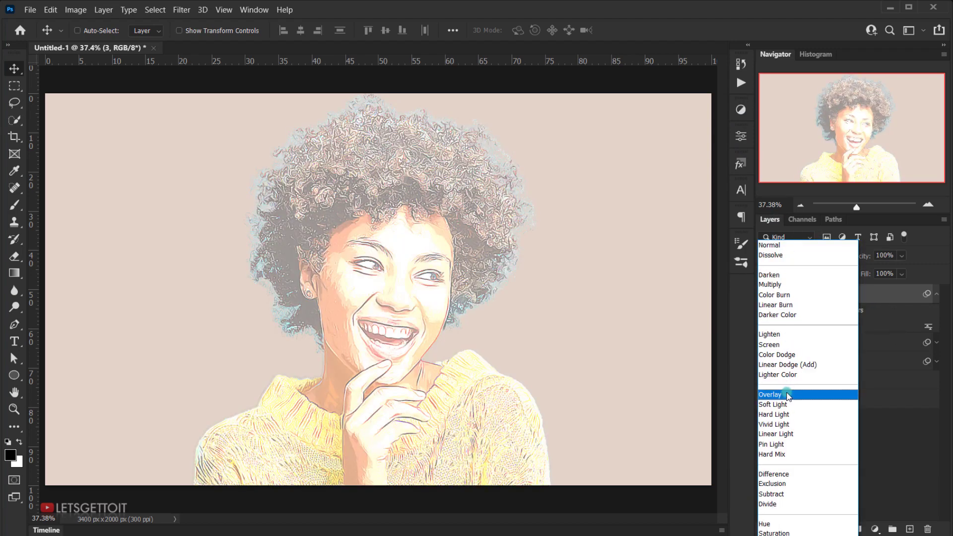
left_click(788, 396)
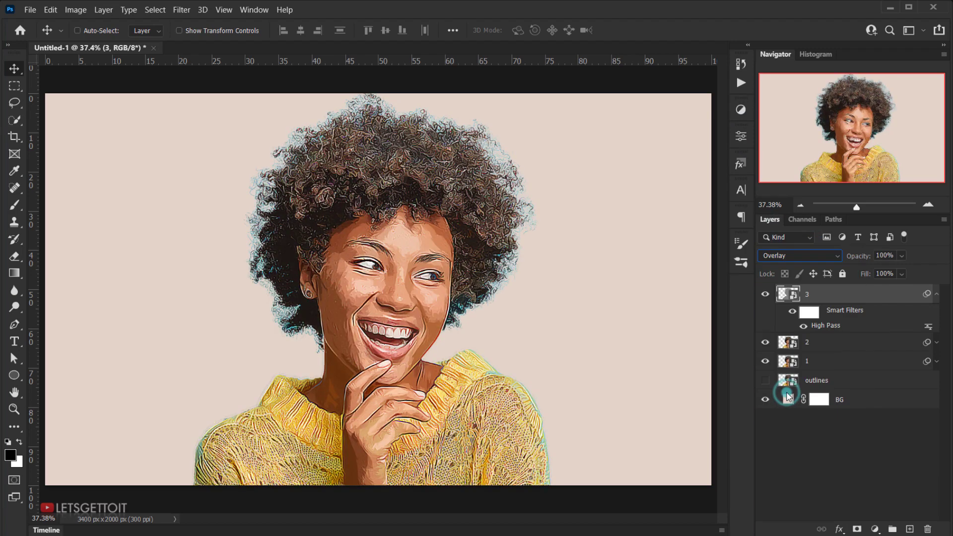
left_click(771, 294)
left_click(770, 295)
left_click(771, 295)
left_click(771, 296)
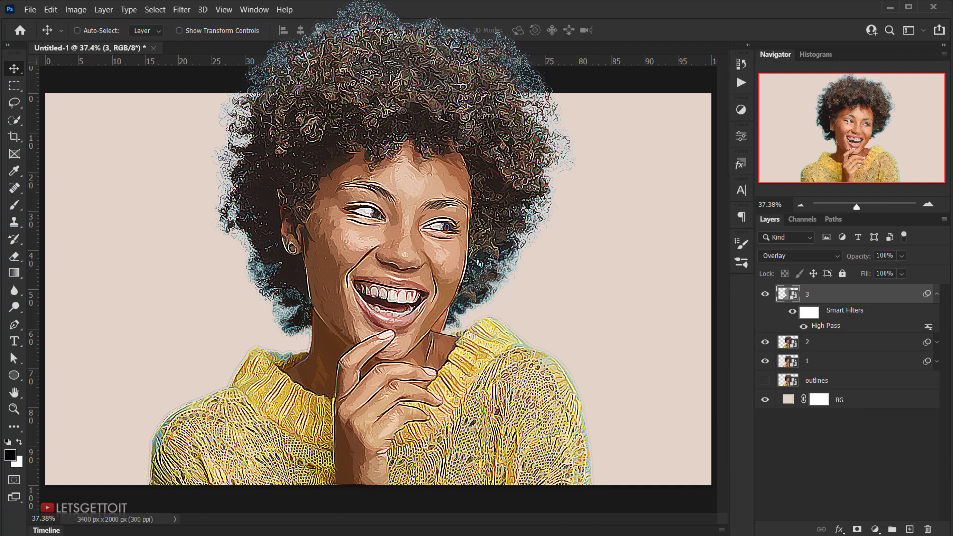
left_click(937, 294)
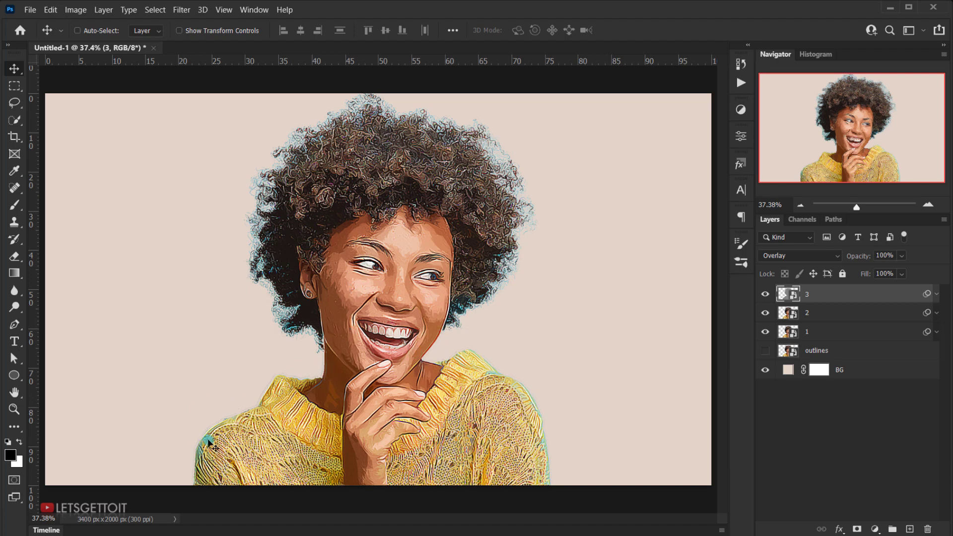
Step: Show the outlines layer and scale it to 102% in width and height with Free Transform
left_click(765, 351)
left_click(811, 351)
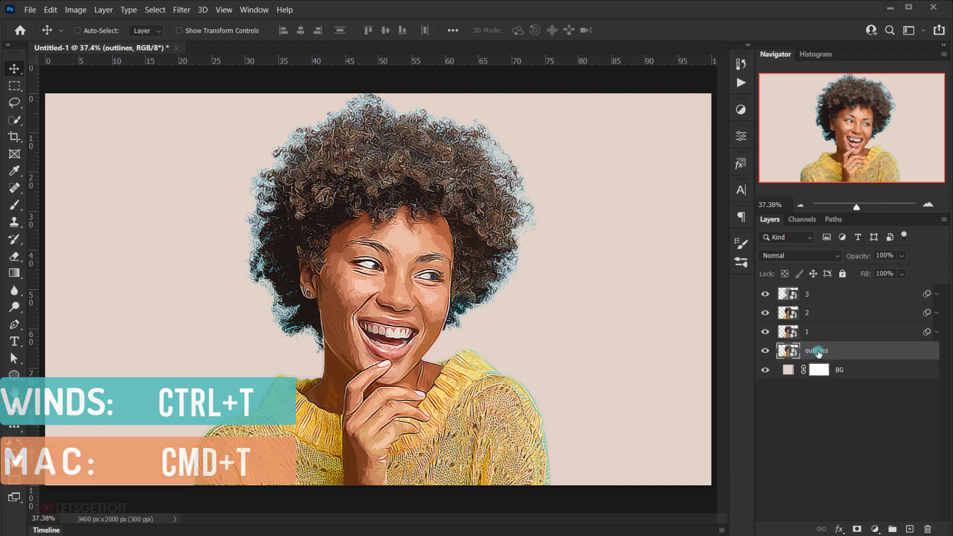
key("ctrl+t")
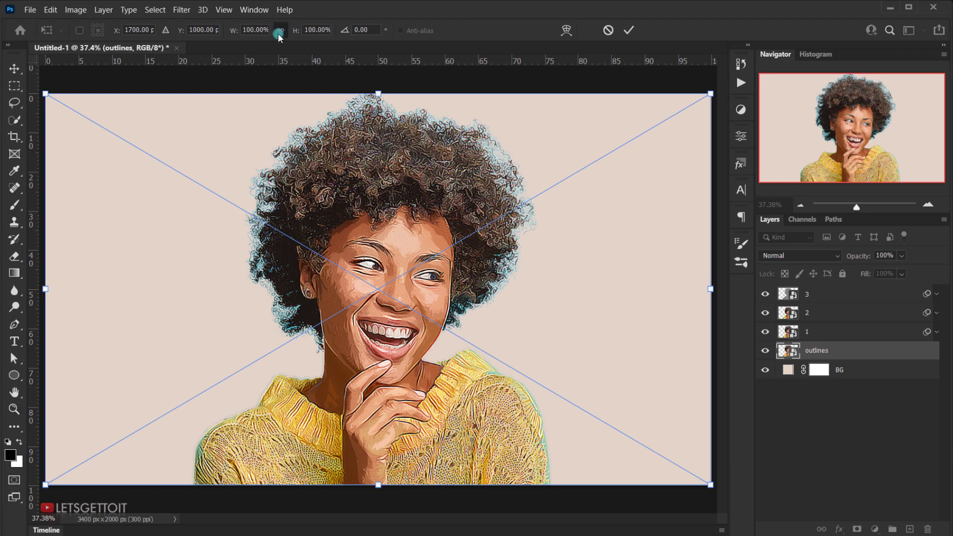
left_click(308, 30)
key("Up")
key("Up")
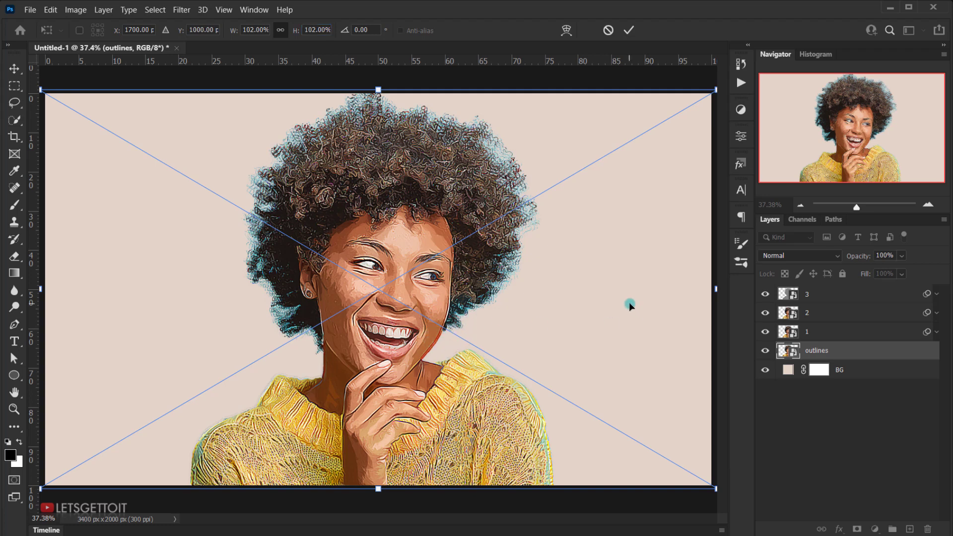
key("Return")
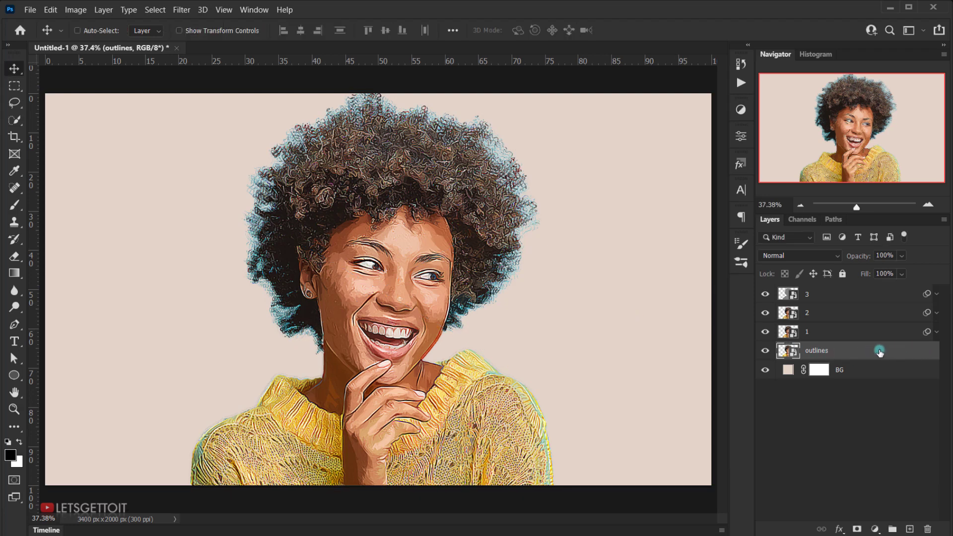
Step: Add a Color Overlay effect in blue #388ad6 to the outlines layer and collapse its effects list
double_click(920, 353)
left_click_drag(461, 217, 487, 189)
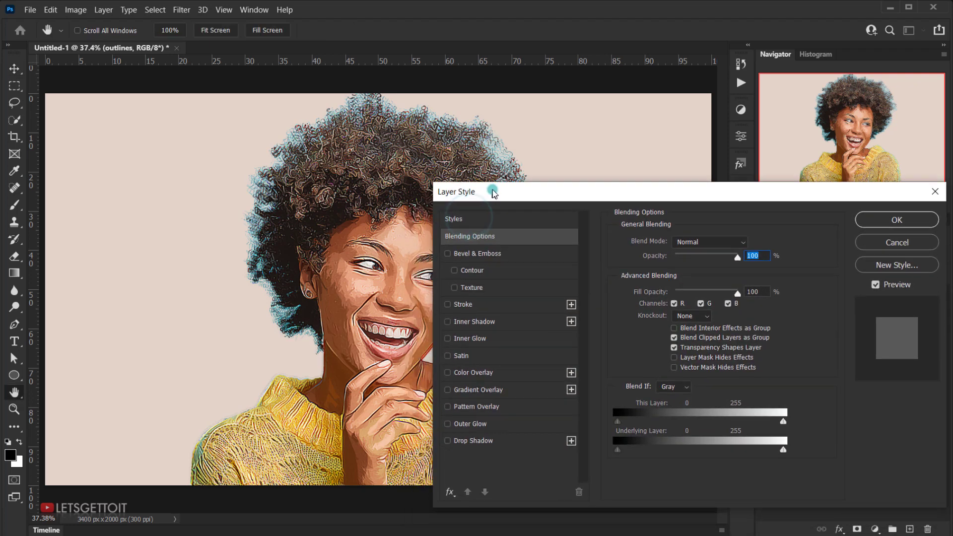
left_click(481, 372)
left_click(751, 243)
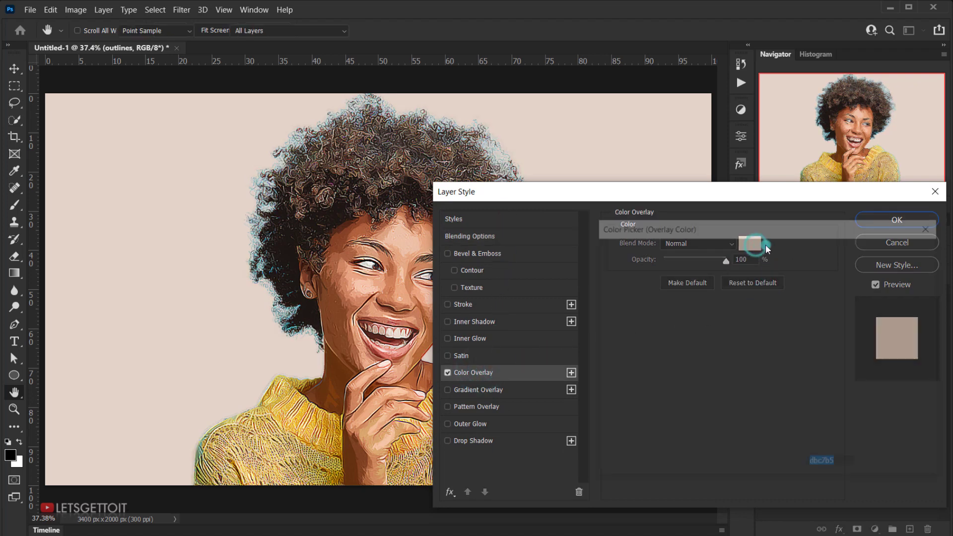
left_click_drag(730, 267, 749, 266)
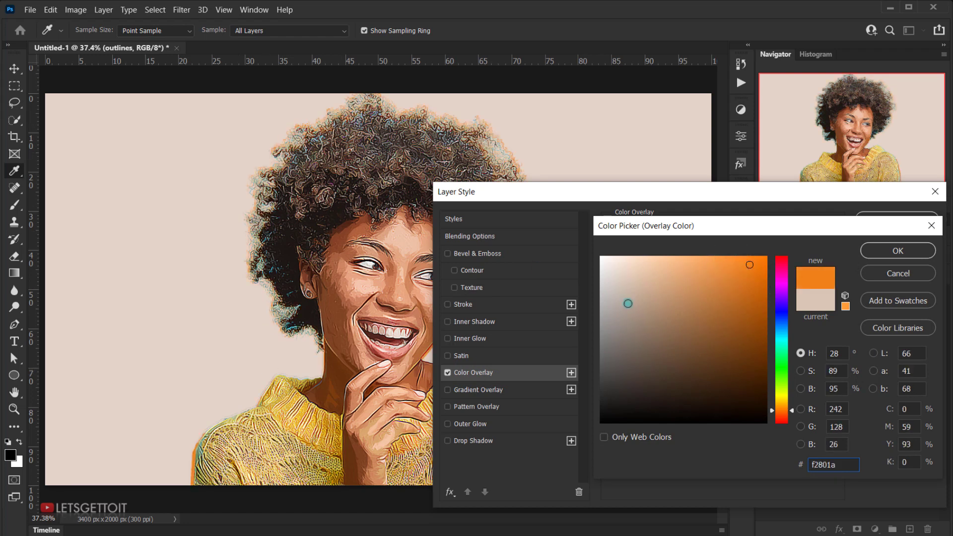
left_click_drag(781, 319, 783, 326)
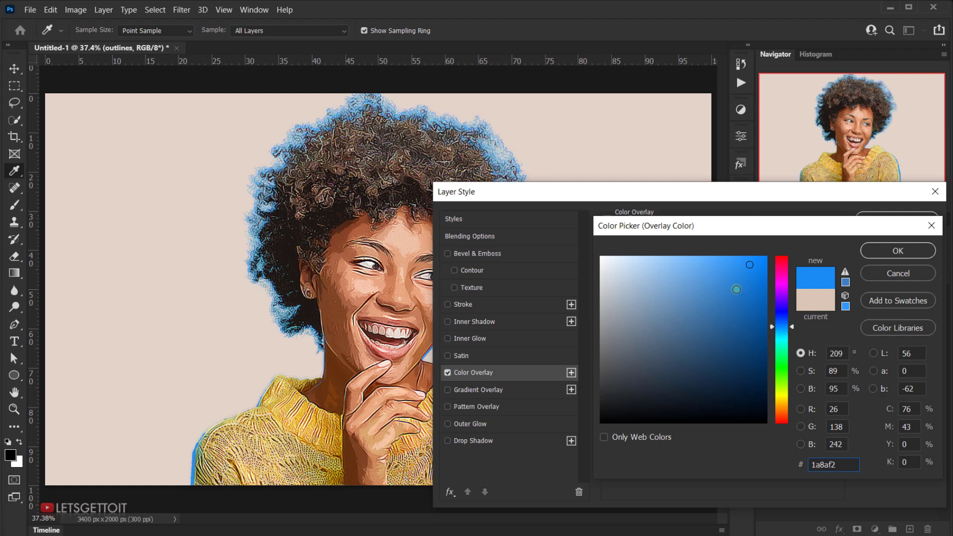
left_click(723, 283)
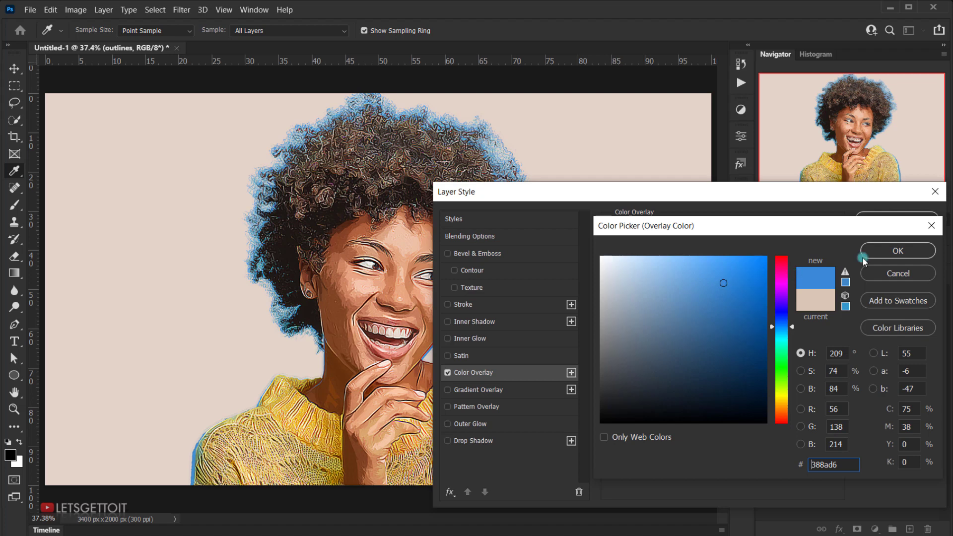
left_click(897, 250)
left_click(896, 219)
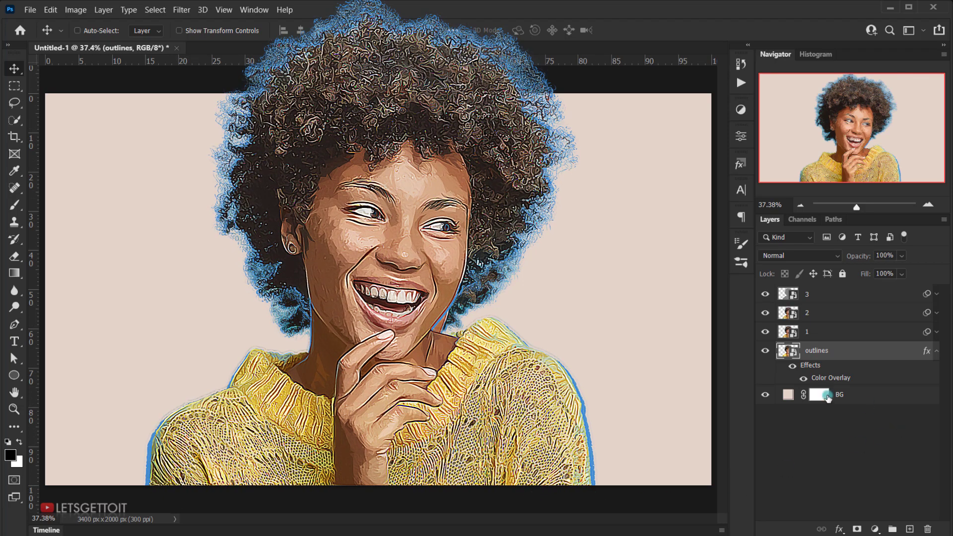
left_click(939, 353)
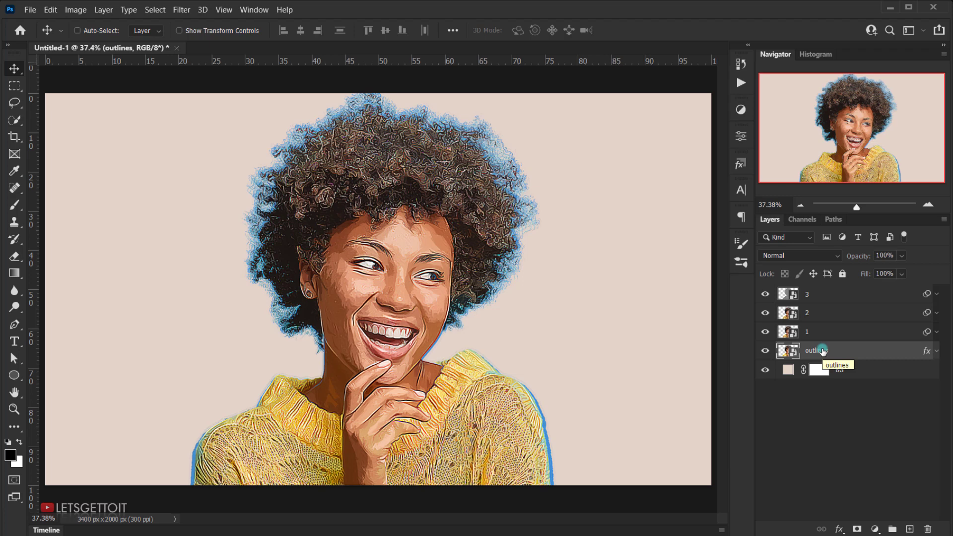
Step: Group layers 3, 2, 1 and outlines, and rename the group Effect
left_click(820, 296, "shift")
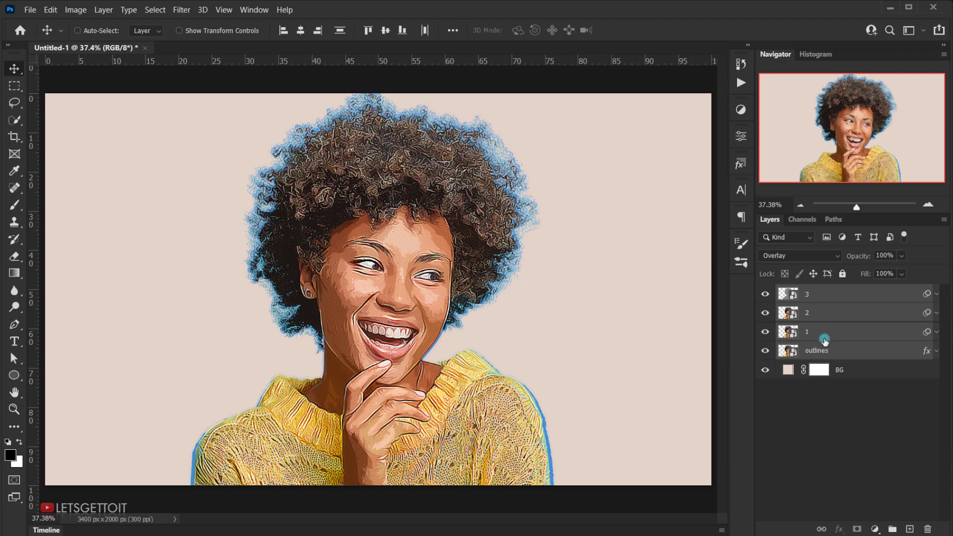
key("ctrl+g")
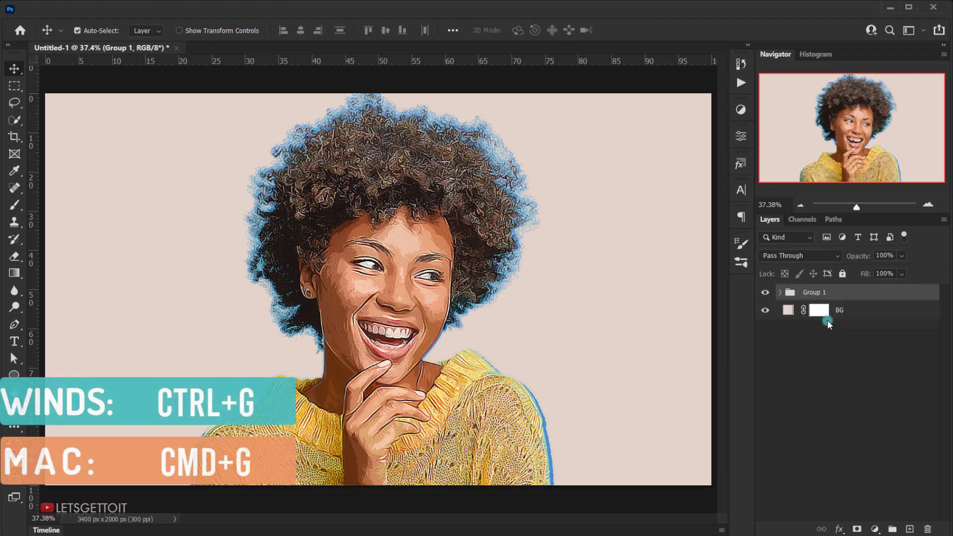
double_click(819, 293)
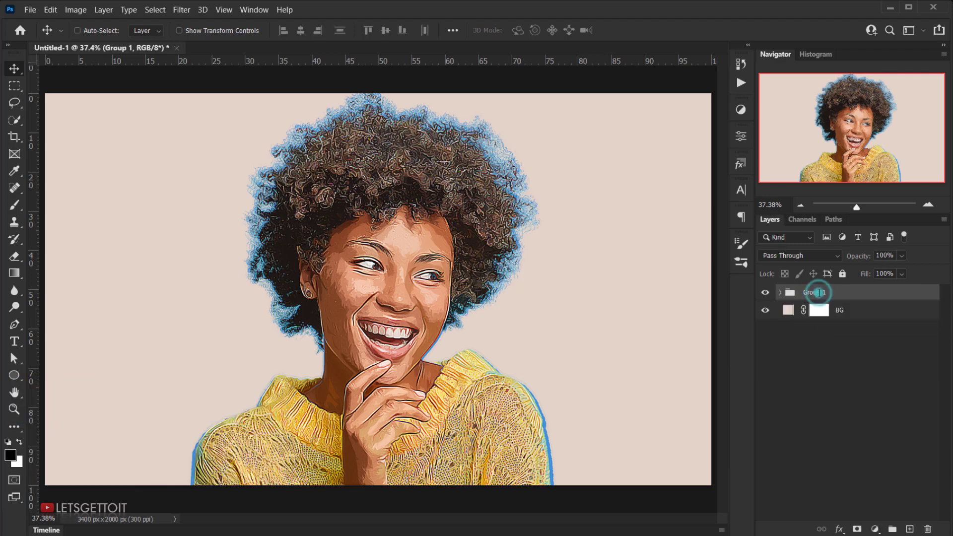
left_click(890, 273)
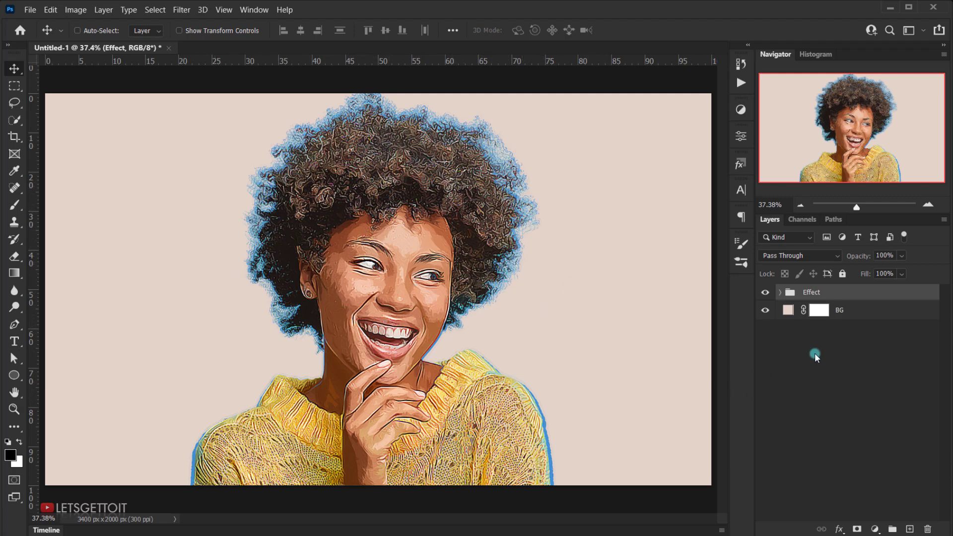
Step: Draw a circle shape about 1583 px in diameter behind the portrait, directly above the BG layer
left_click(860, 308)
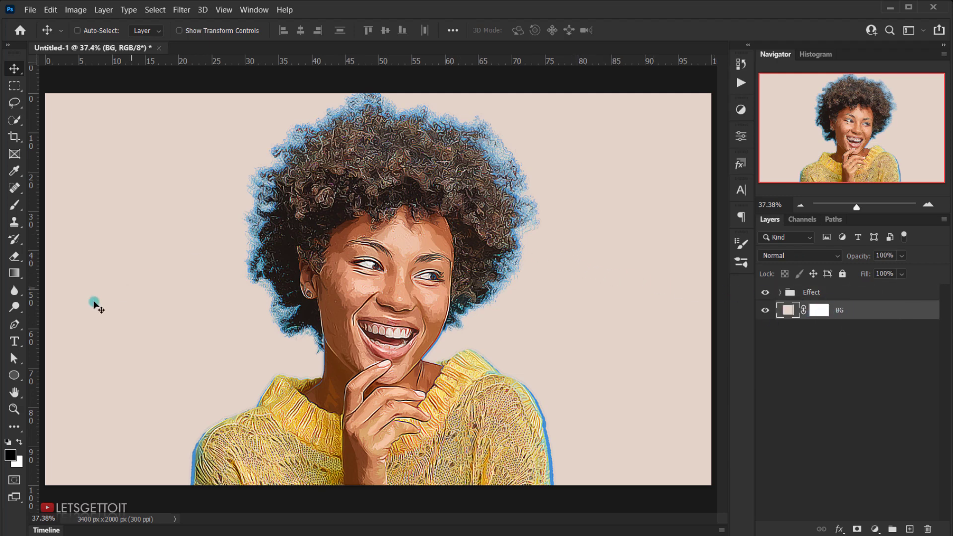
left_click_drag(16, 381, 71, 390)
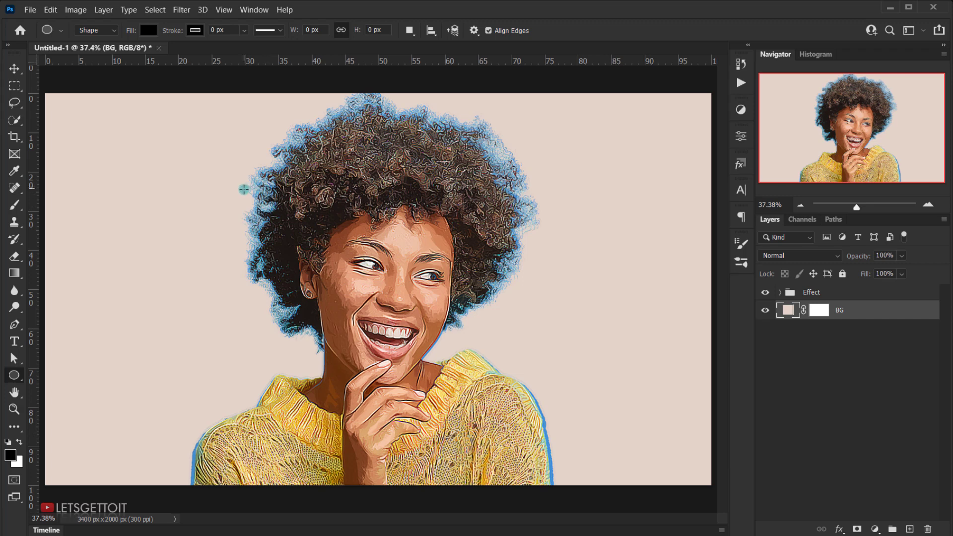
left_click_drag(244, 189, 644, 448)
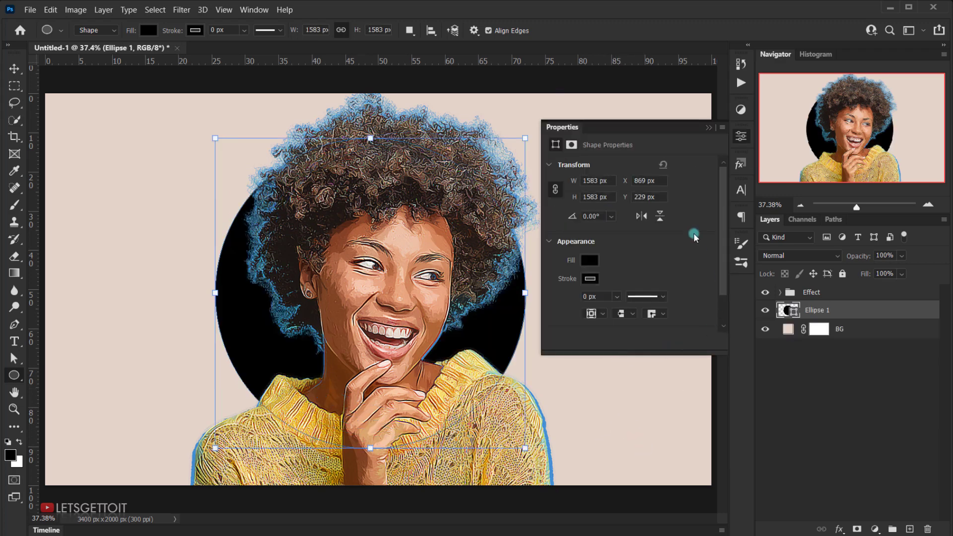
left_click(708, 127)
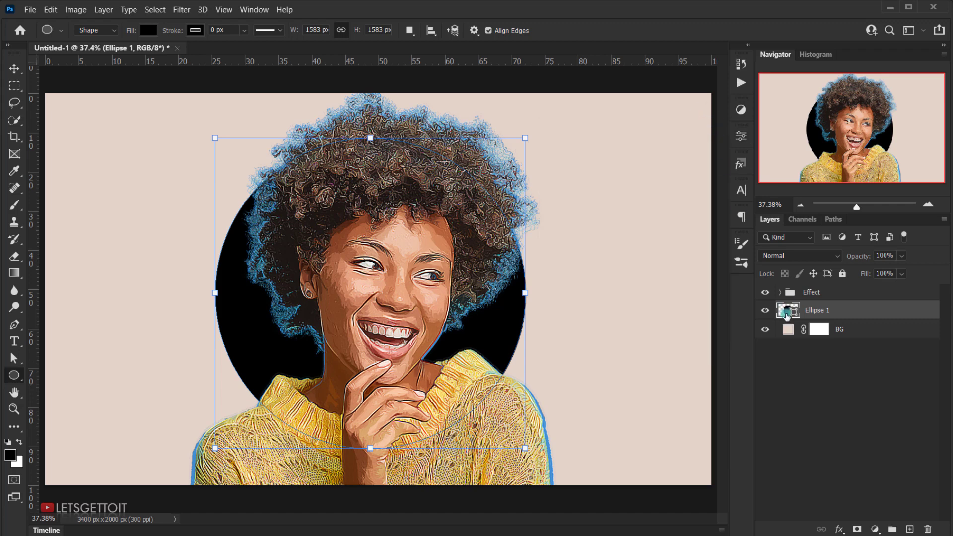
Step: Change the circle's fill colour to teal #44abb4 and deselect the layer
double_click(786, 312)
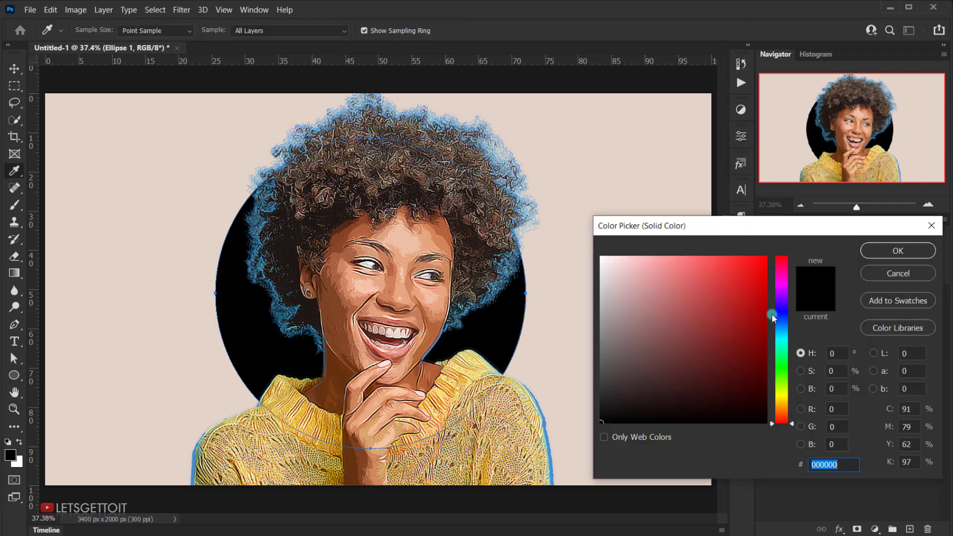
left_click(601, 152)
left_click(637, 289)
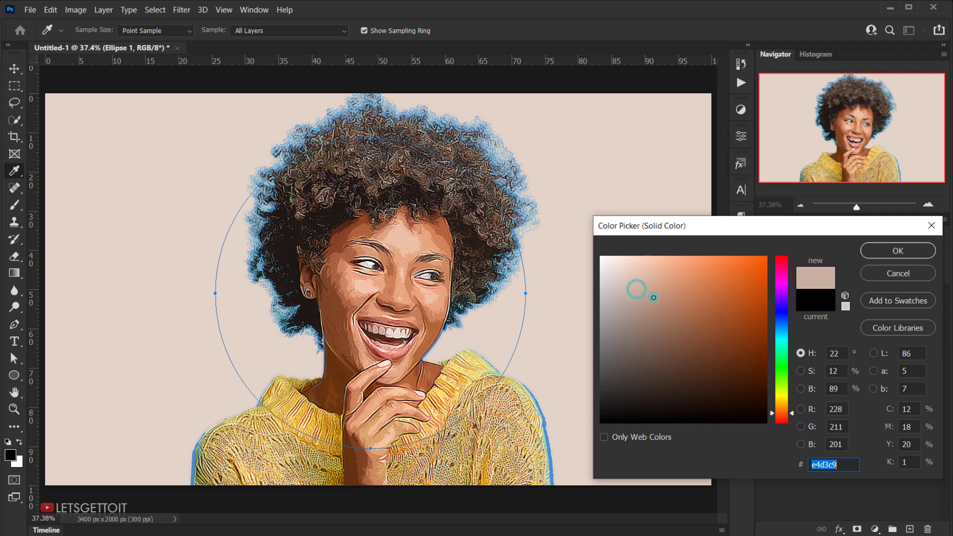
left_click_drag(654, 297, 710, 281)
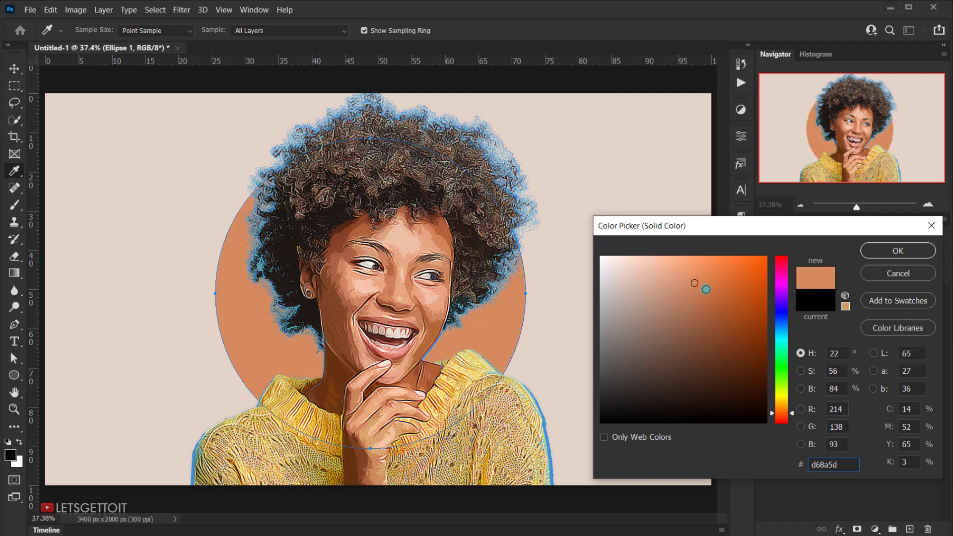
left_click(783, 336)
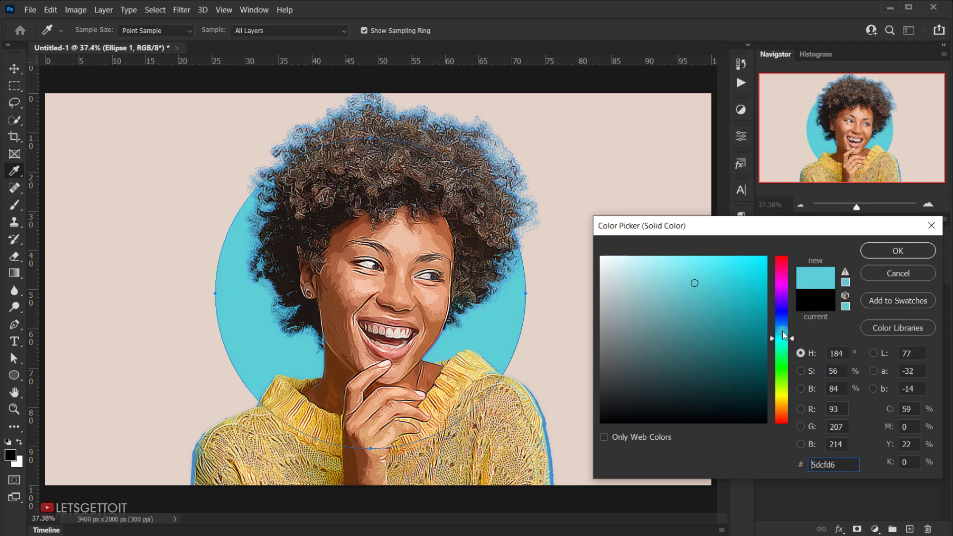
left_click_drag(783, 331, 789, 340)
mouse_move(694, 294)
left_mouse_down()
mouse_move(704, 283)
mouse_move(717, 303)
mouse_move(704, 292)
left_mouse_up()
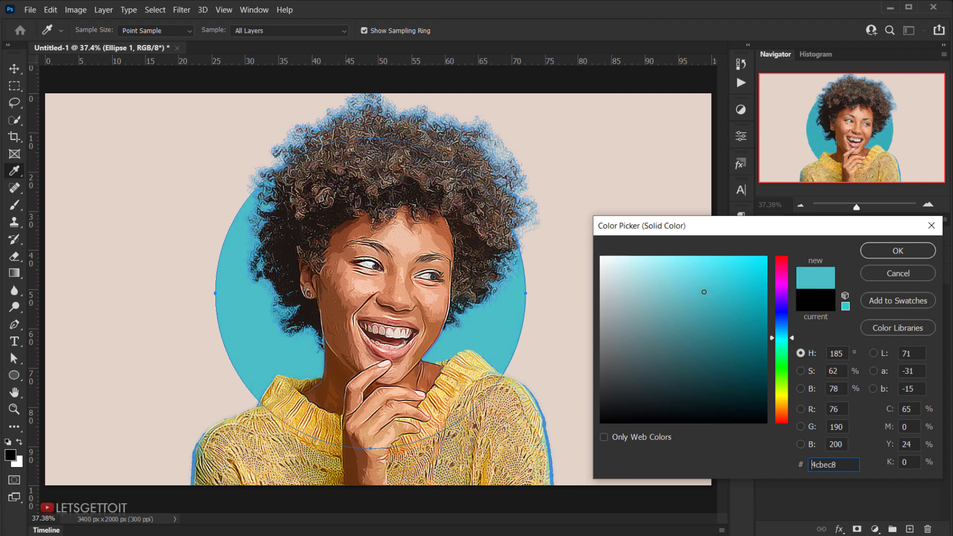
left_click(703, 305)
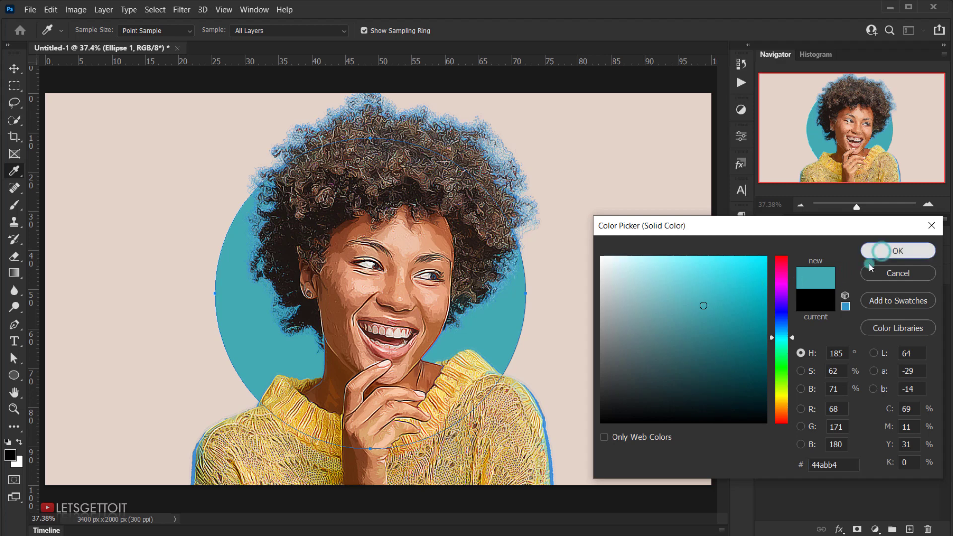
left_click(881, 251)
left_click(824, 445)
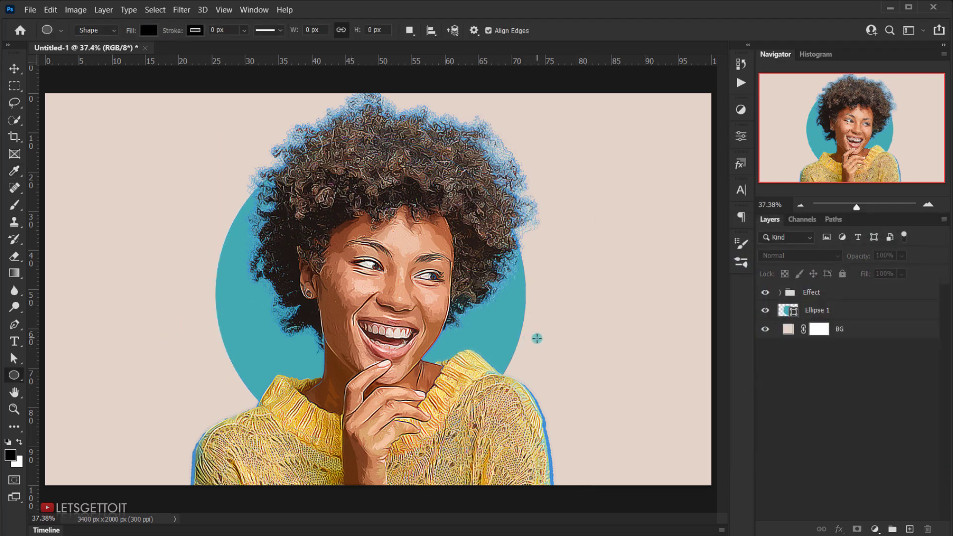
Step: Add a Vibrance adjustment layer above the Effect group and clip it to the group
left_click(846, 296)
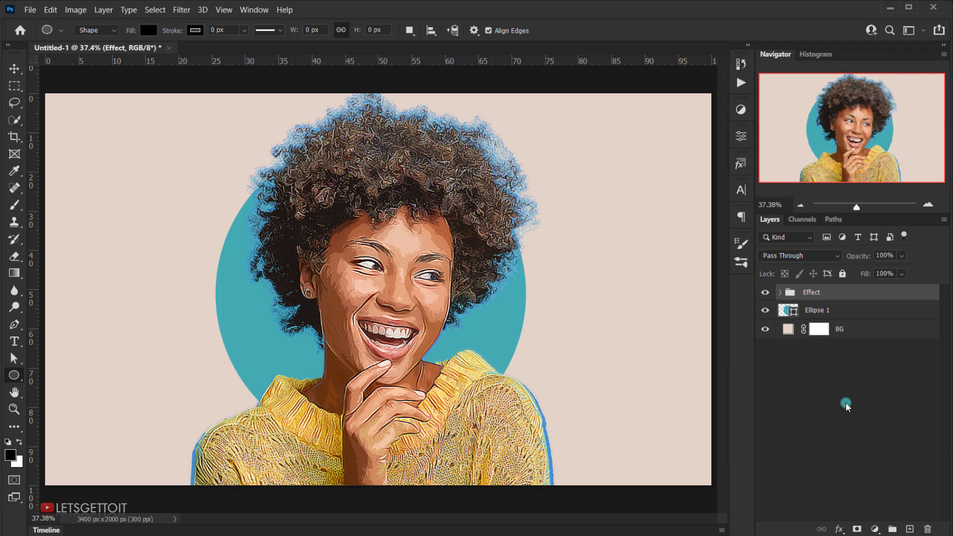
left_click(875, 529)
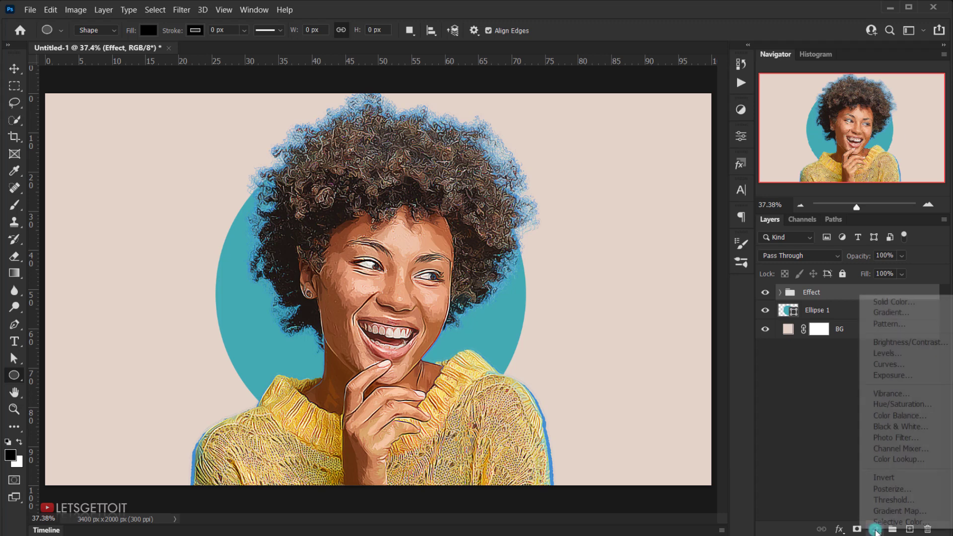
left_click(881, 395)
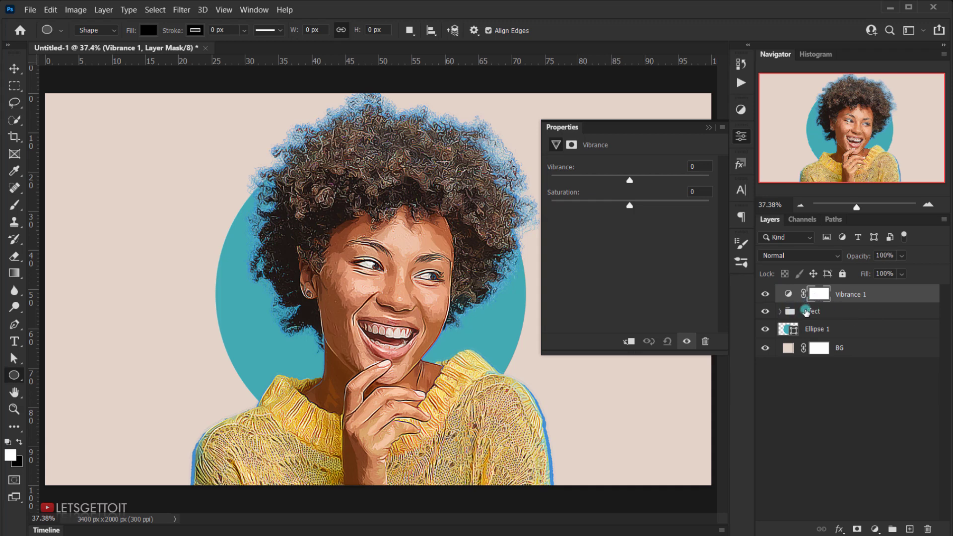
left_click(629, 341)
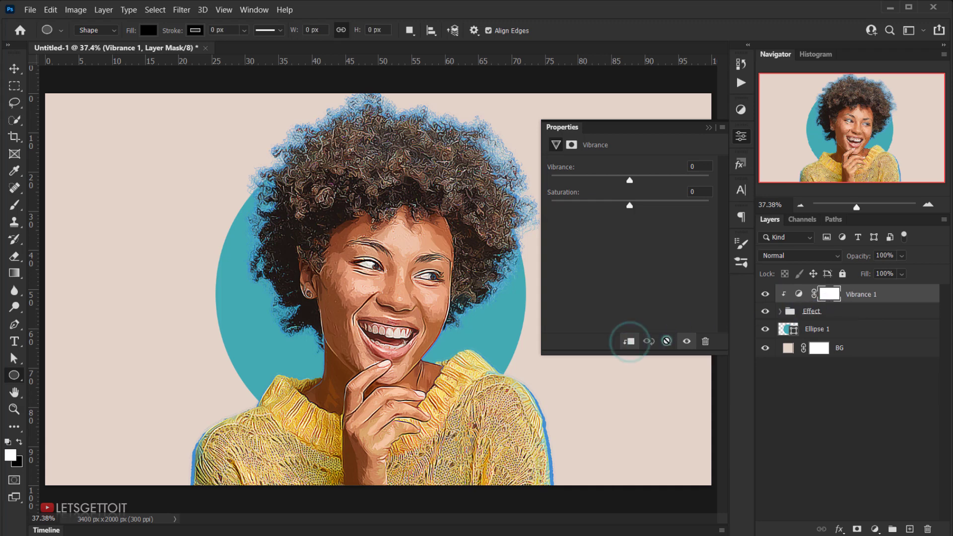
Step: Raise Vibrance to about +38 and Saturation slightly, and compare the image with and without the adjustment
left_click_drag(630, 180, 654, 181)
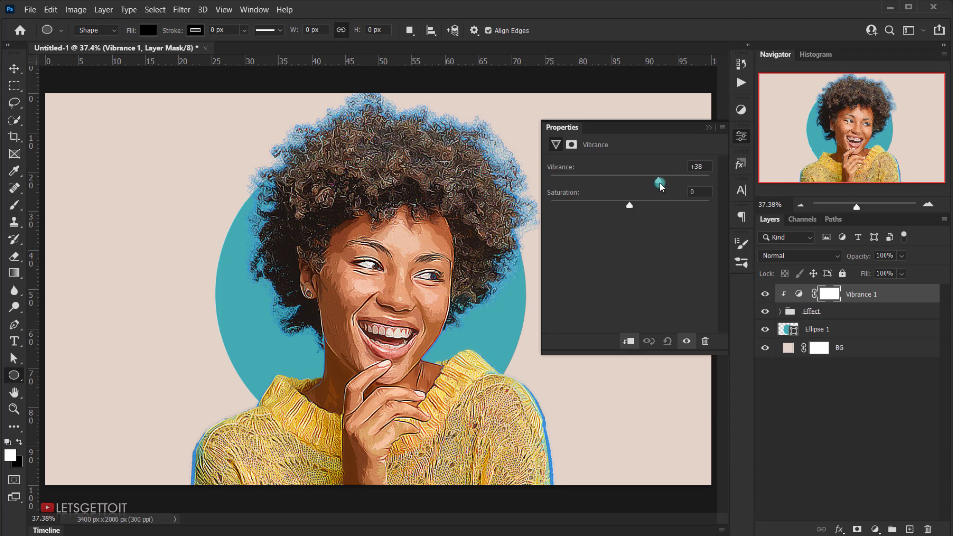
left_click_drag(657, 182, 657, 183)
left_click_drag(629, 204, 632, 204)
left_click(708, 128)
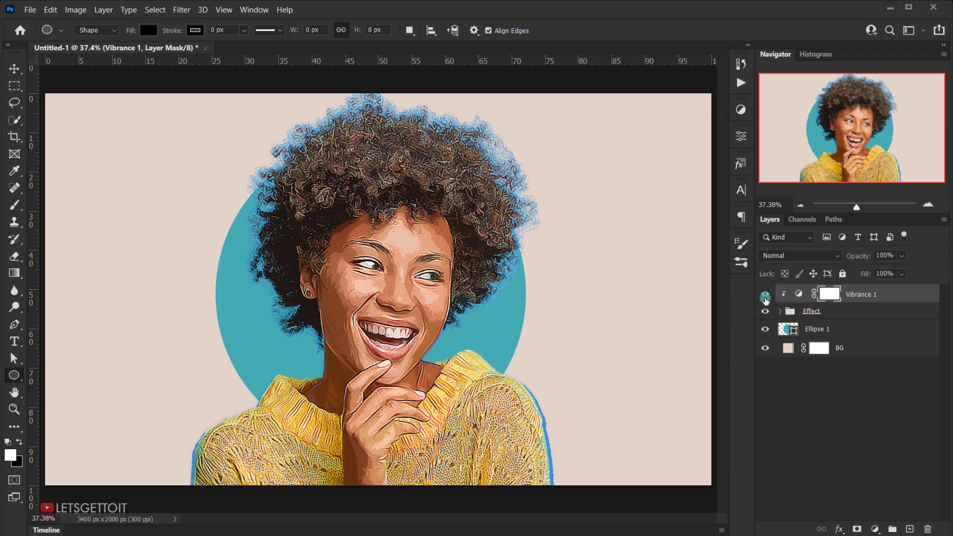
left_click(766, 298)
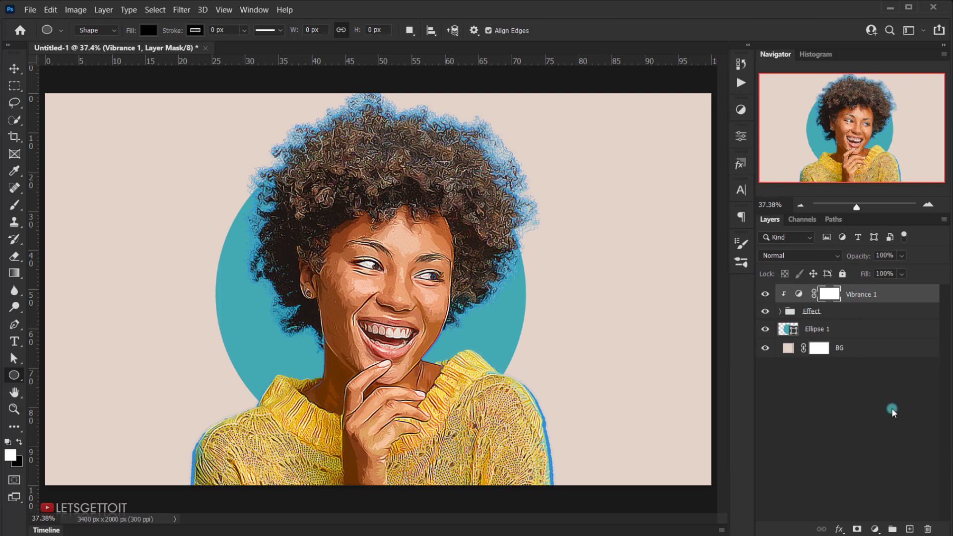
Step: Add a Levels adjustment layer on top and set the Blue channel's output levels to 19 and 240
left_click(875, 528)
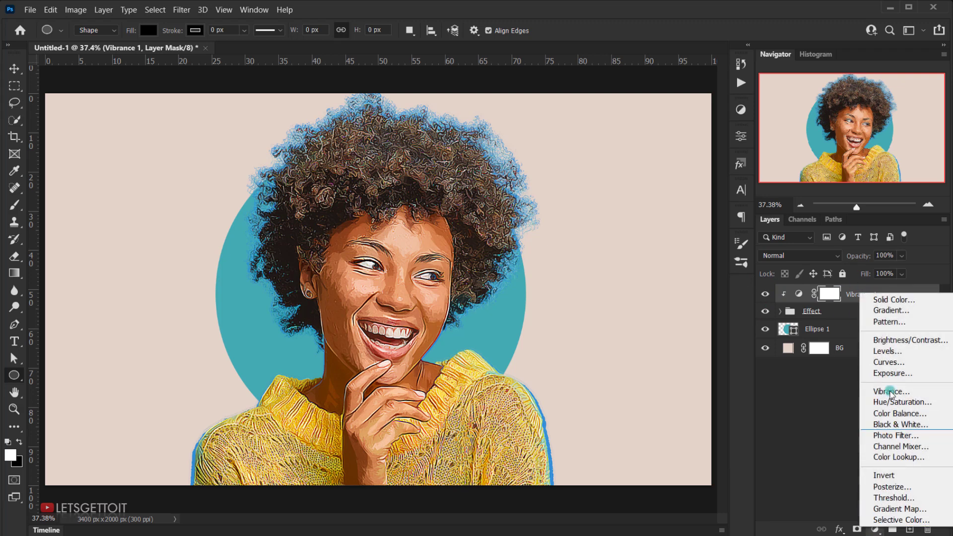
left_click(888, 351)
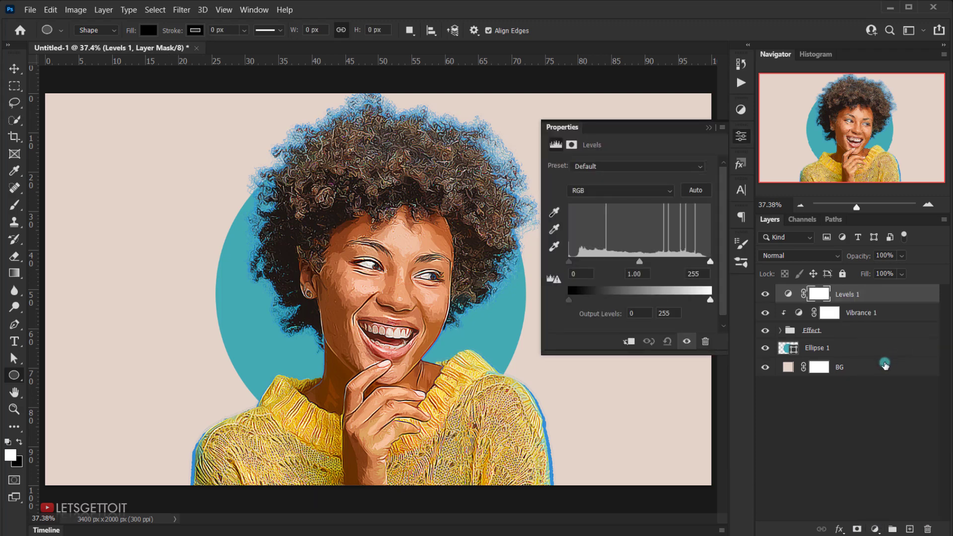
left_click(600, 191)
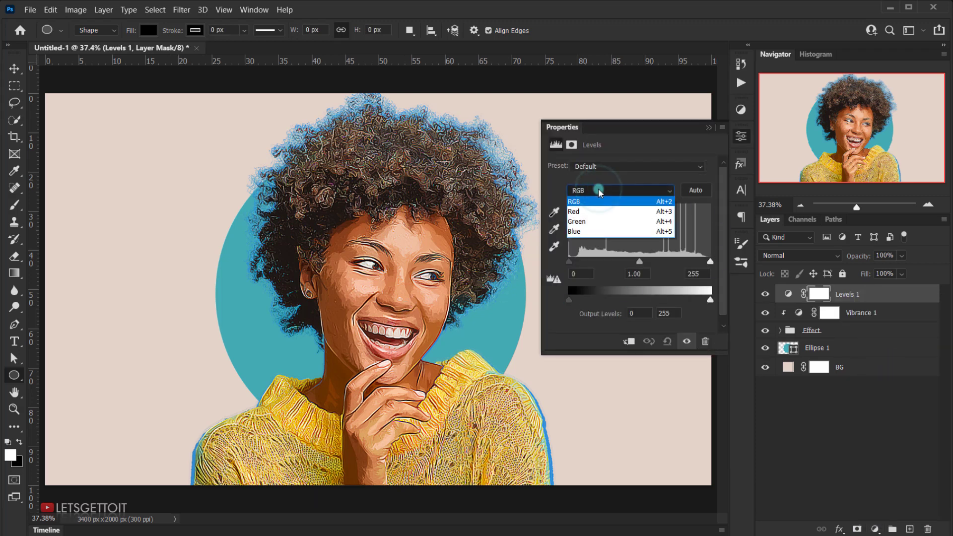
left_click(584, 234)
left_click_drag(568, 297, 579, 296)
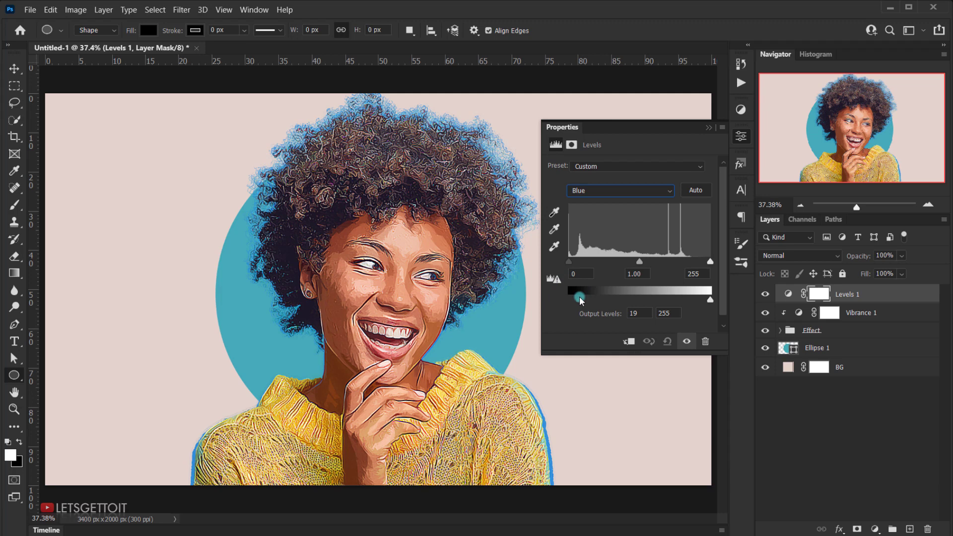
left_click(710, 302)
left_click_drag(710, 304, 705, 301)
left_click(579, 297)
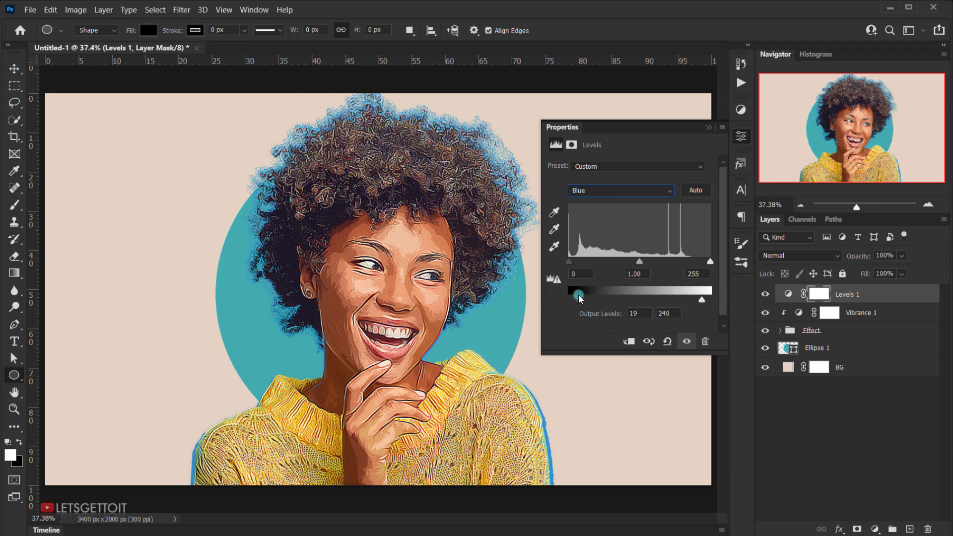
Step: Set the Red channel's black output level to 12 in the Levels adjustment
left_click(605, 191)
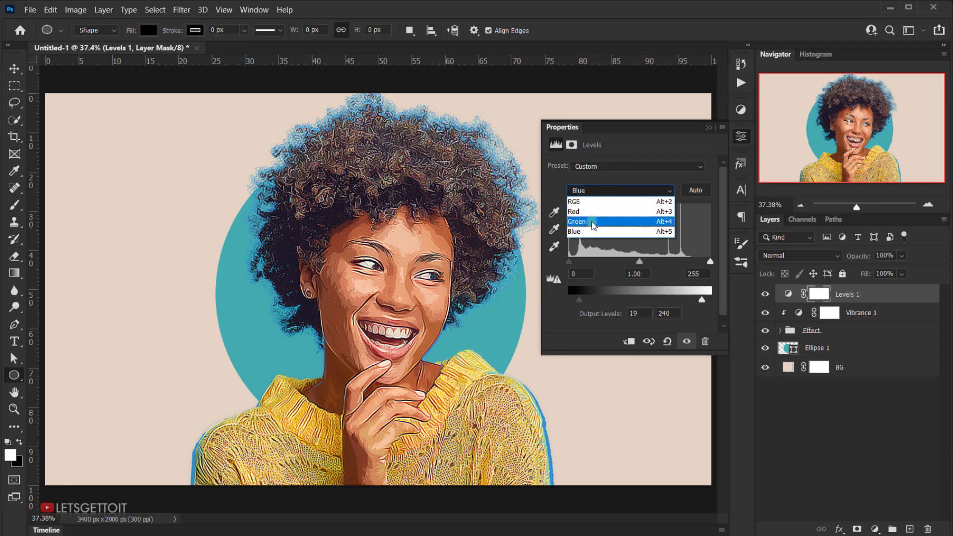
left_click(595, 211)
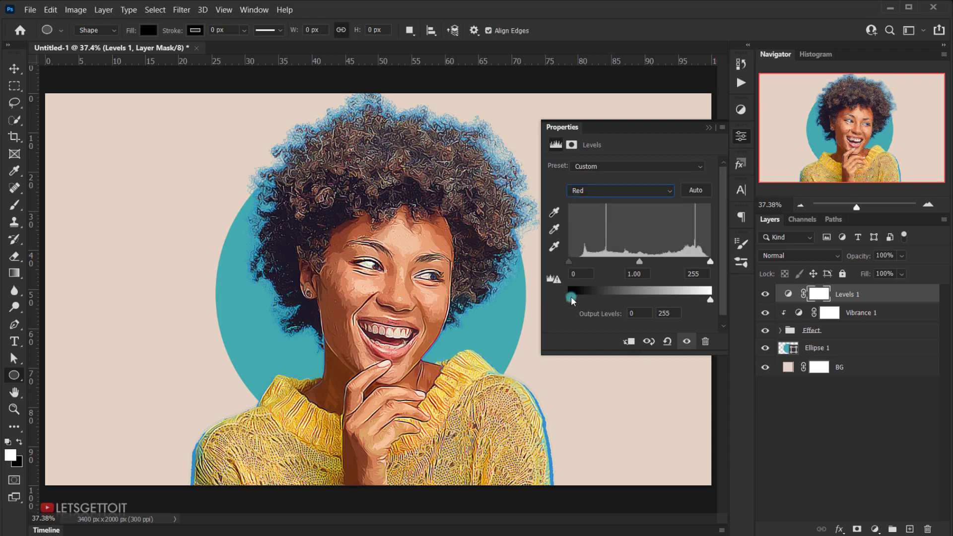
left_click_drag(573, 299, 577, 299)
left_click(603, 191)
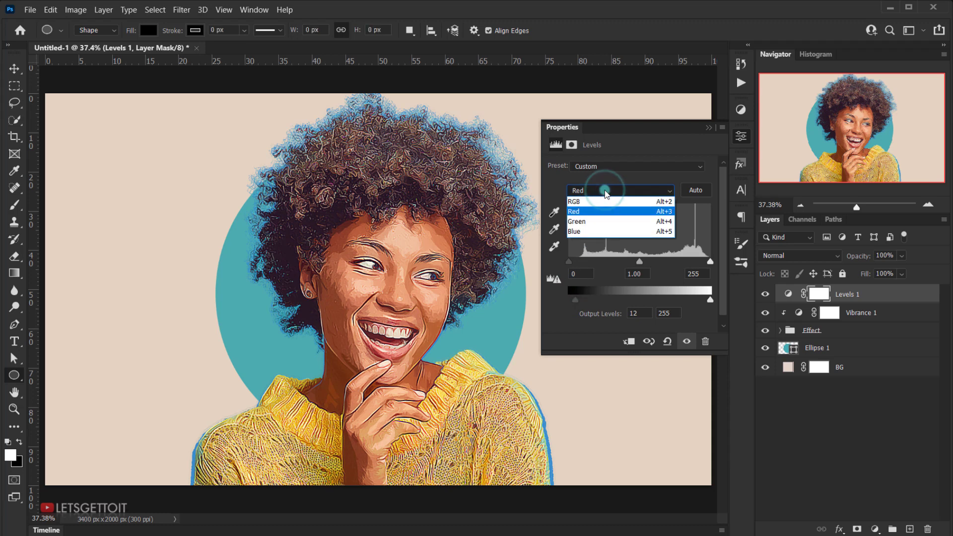
Step: Set the RGB channel's black output level to 12 in the Levels adjustment and lower its white output level slightly
left_click(576, 202)
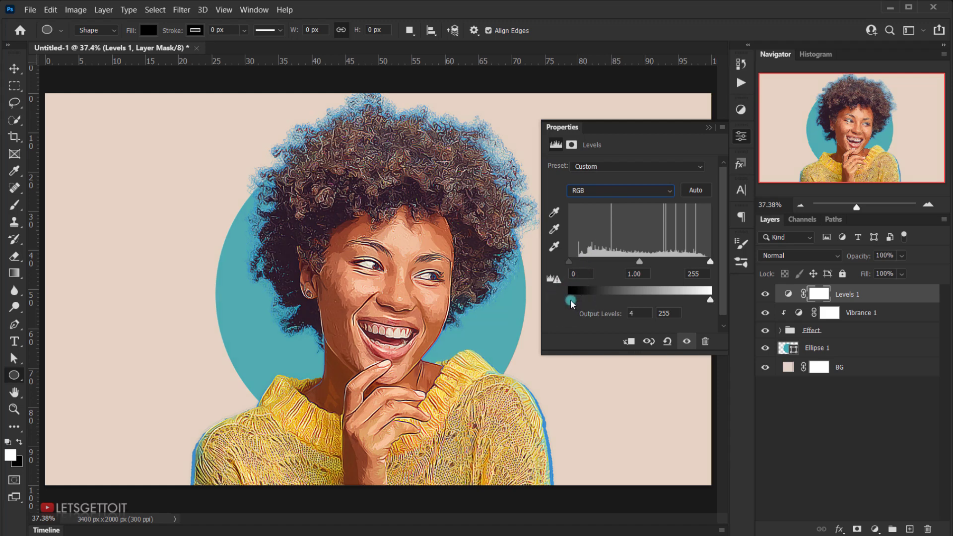
left_click_drag(571, 299, 576, 298)
left_click_drag(575, 299, 575, 299)
left_click(713, 300)
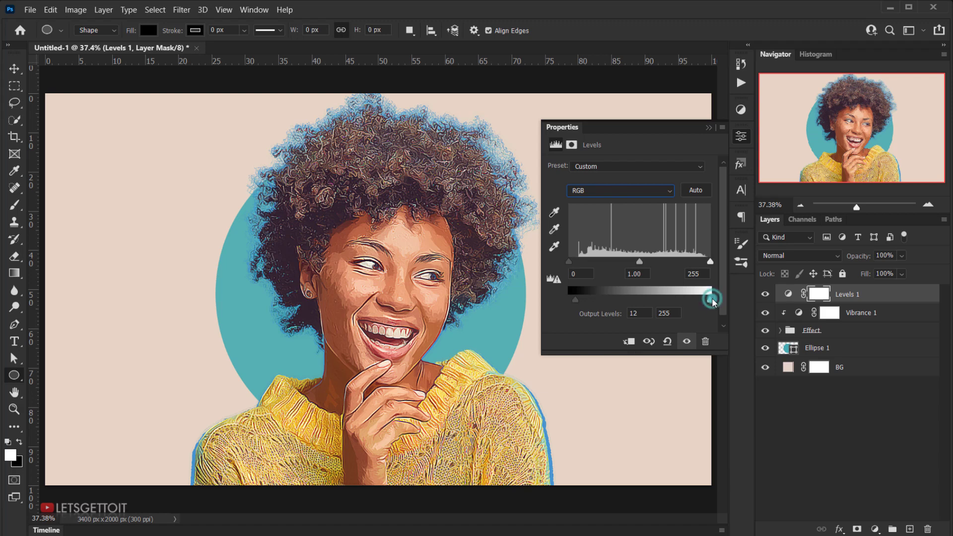
left_click_drag(713, 300, 709, 302)
left_click(708, 127)
Step: Compare the image with and without the Levels 1 adjustment layer
left_click(766, 297)
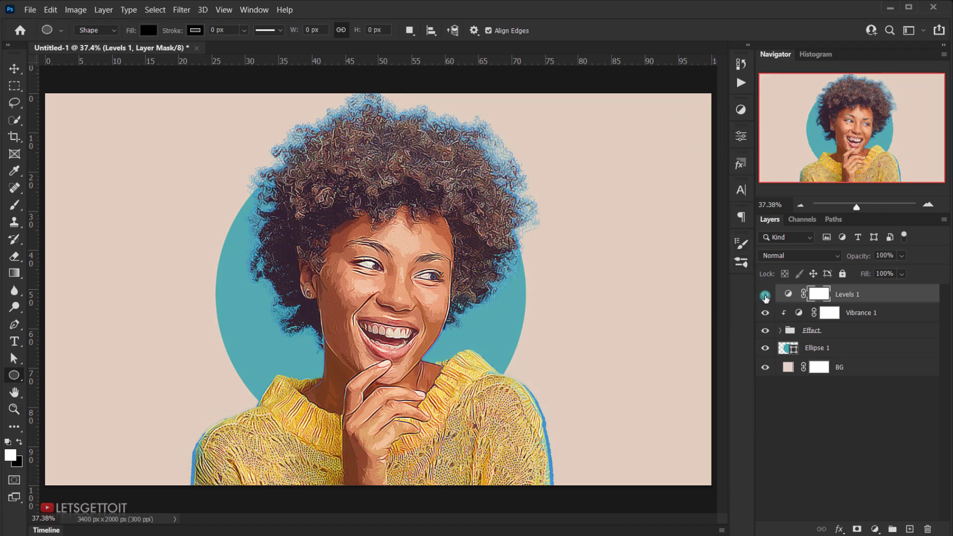
left_click(765, 297)
left_click(765, 297)
left_click(766, 297)
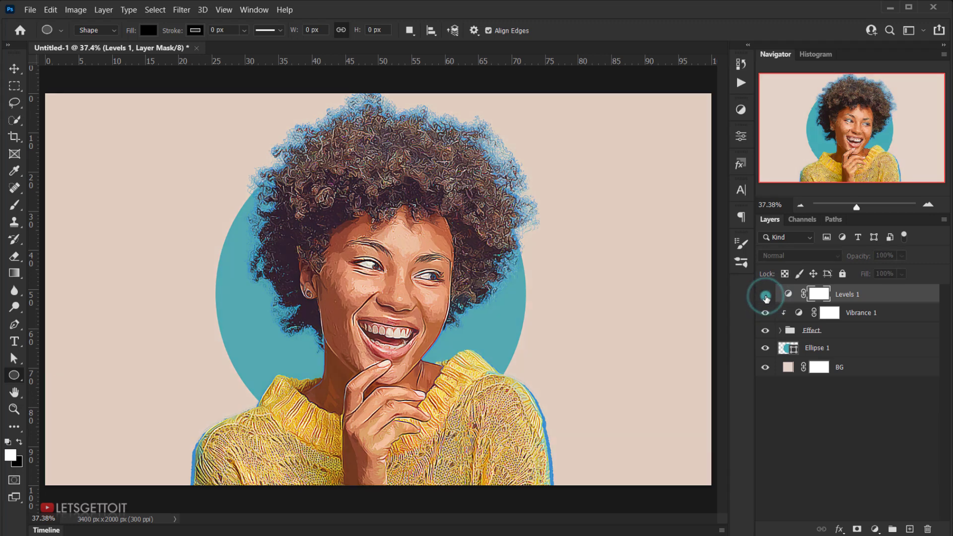
left_click(766, 297)
left_click(765, 297)
left_click(765, 297)
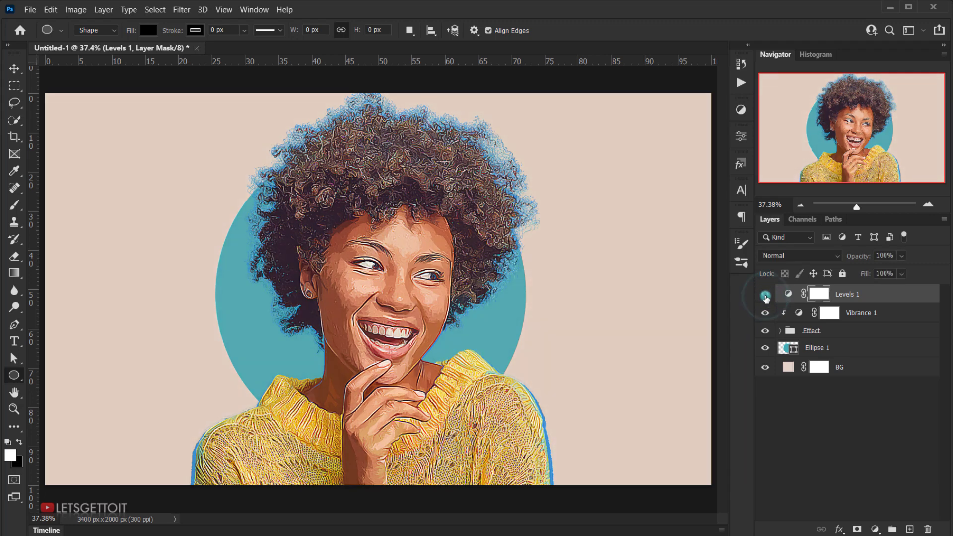
left_click(765, 297)
left_click(766, 297)
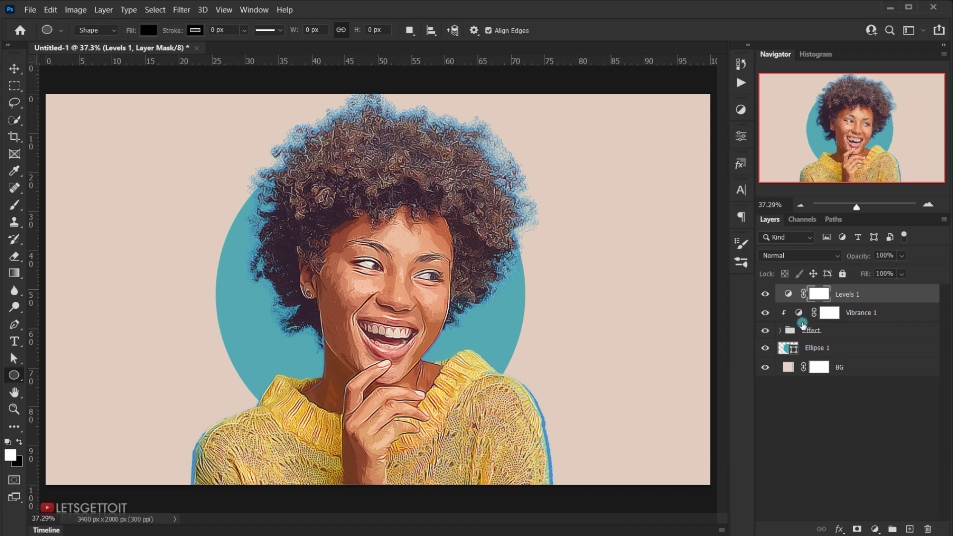
Step: Open the contents of the outlines smart object in the Effect group, and the Image smart object nested inside it
left_click(779, 331)
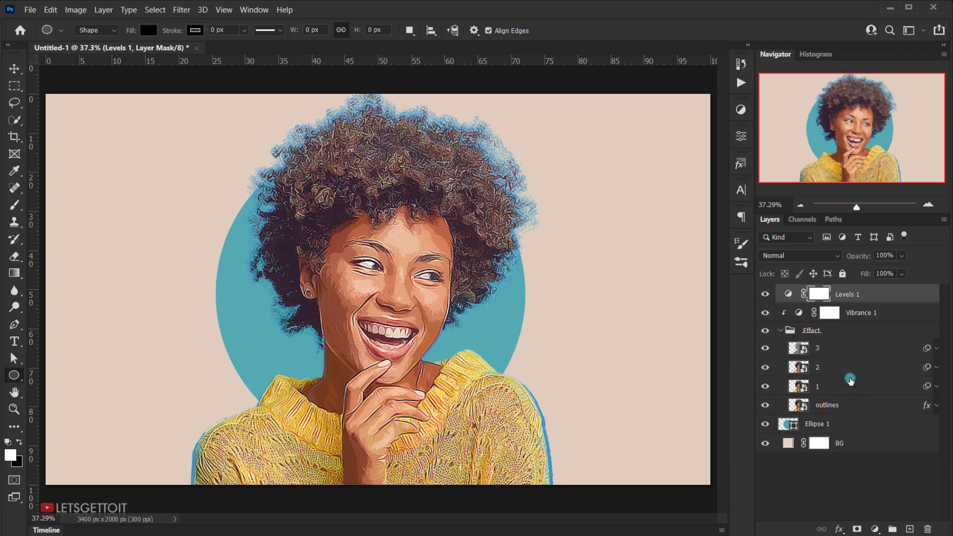
double_click(798, 407)
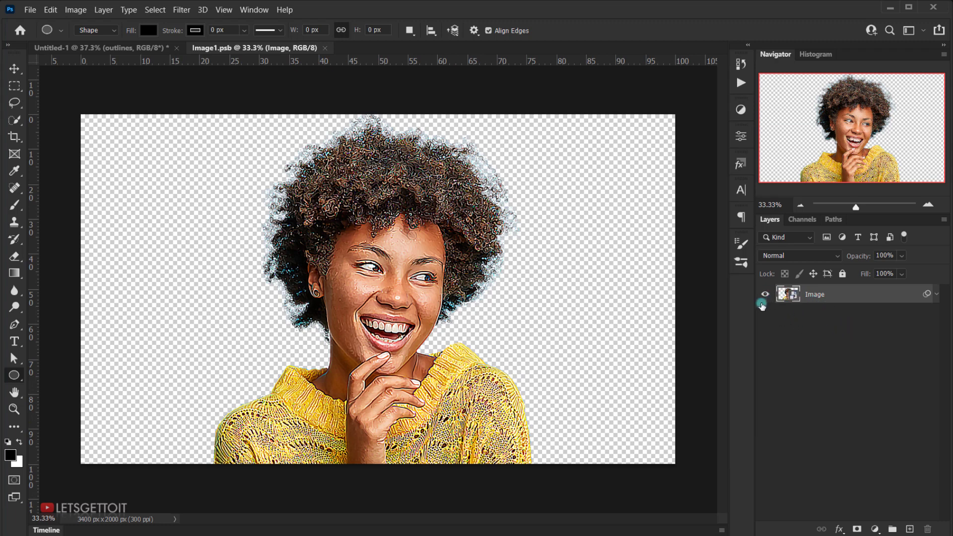
double_click(785, 294)
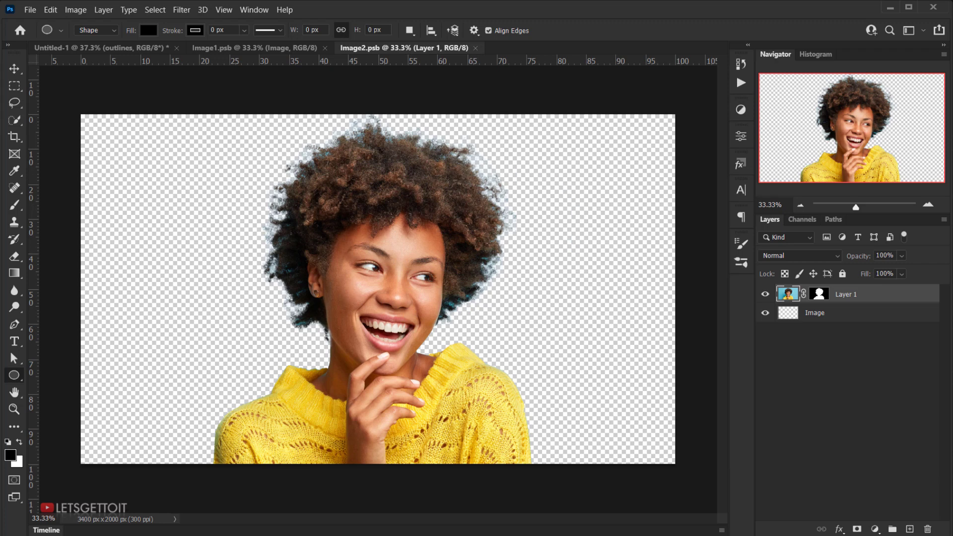
Step: Place the Unsplash photo of the woman in the grey shirt from the vector effect folder into Image2.psb
key("alt+Tab")
left_click(313, 229)
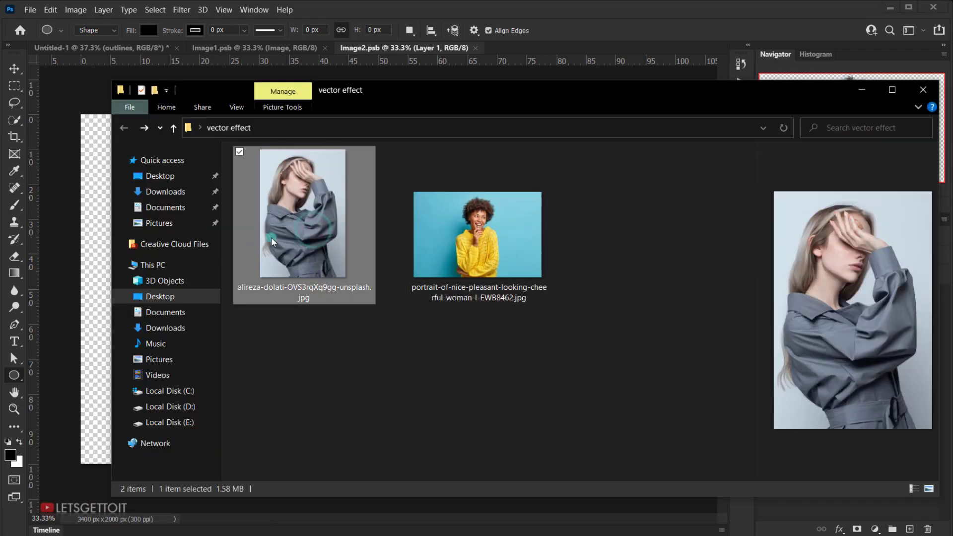
left_click_drag(288, 229, 85, 268)
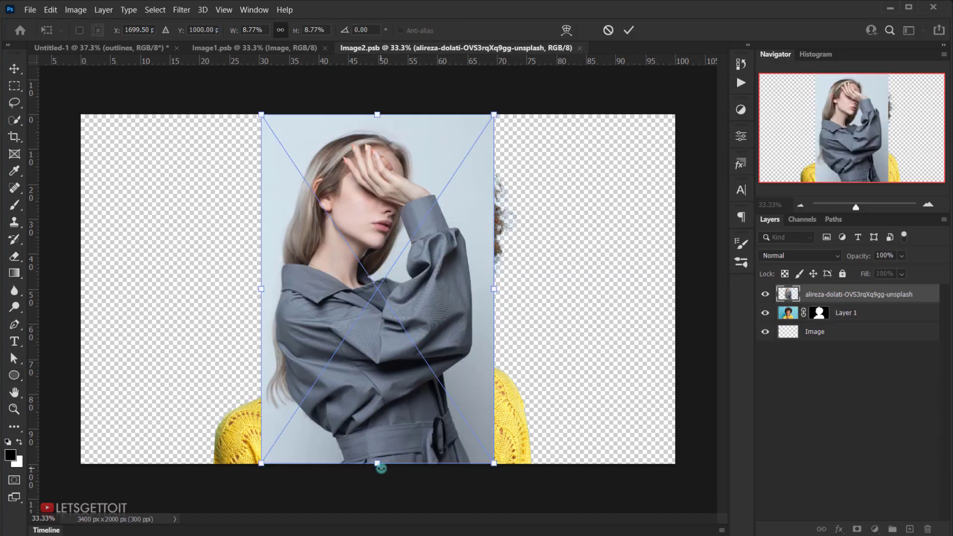
Step: Enlarge the placed photo to about 14.35% and position the woman near the middle of the canvas, filling its full height
left_click_drag(377, 463, 378, 511)
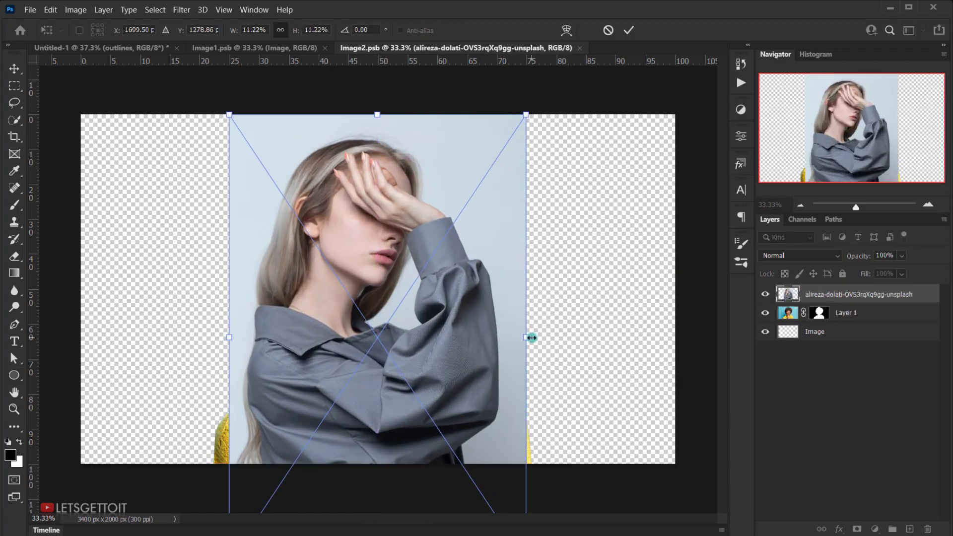
left_click_drag(526, 337, 566, 336)
left_click_drag(451, 260, 434, 288)
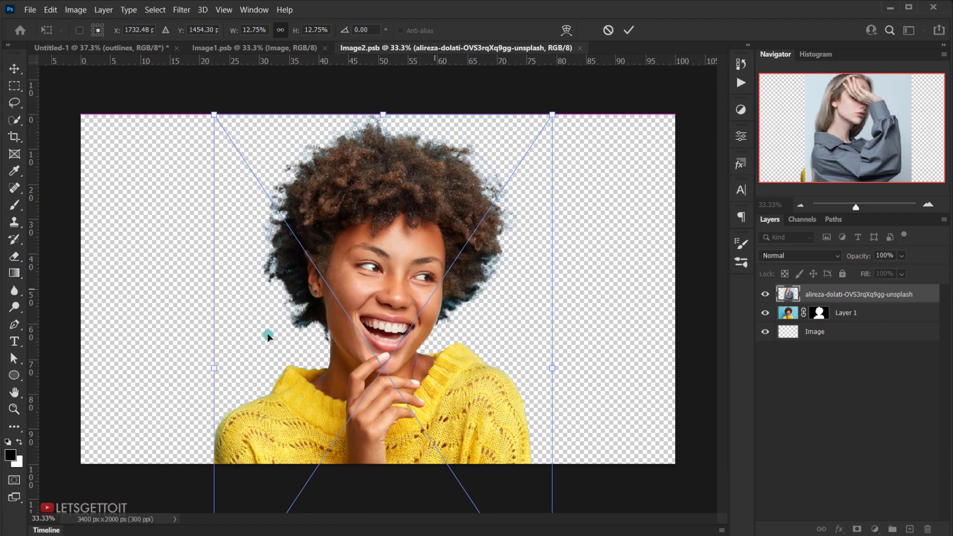
left_click_drag(214, 368, 209, 368)
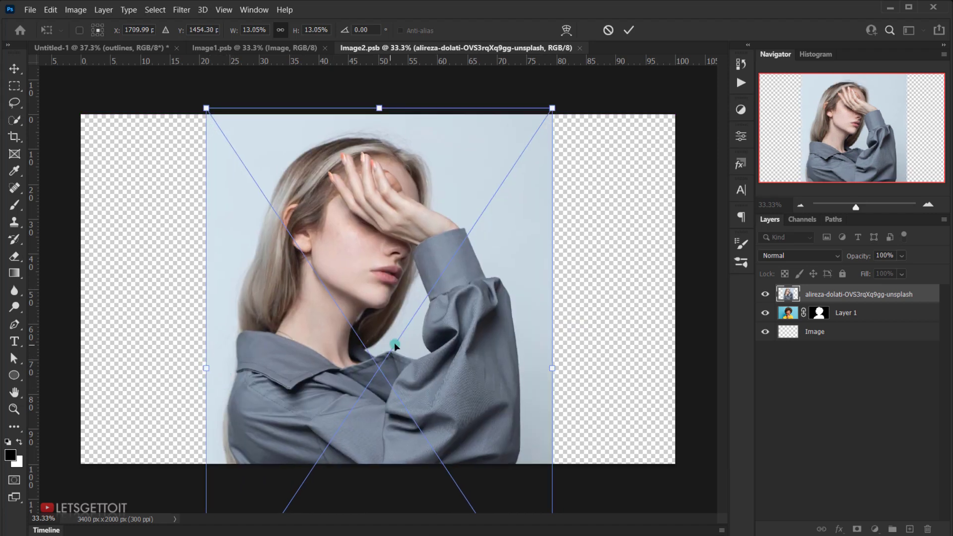
left_click_drag(398, 342, 397, 362)
left_click_drag(549, 389, 585, 387)
mouse_move(426, 353)
left_mouse_down()
mouse_move(404, 340)
mouse_move(408, 357)
left_mouse_up()
key("Return")
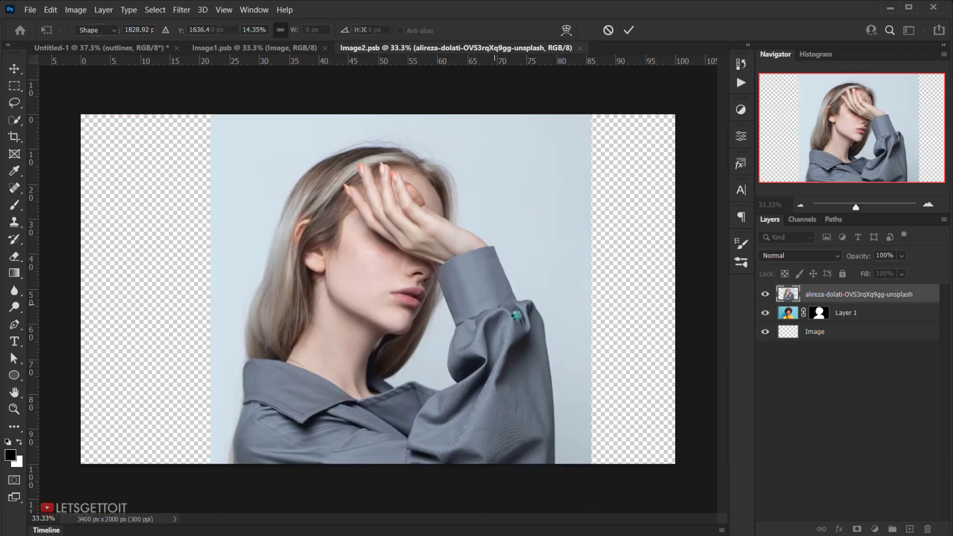
Step: Rasterize the placed photo layer
left_click(825, 298)
right_click(825, 298)
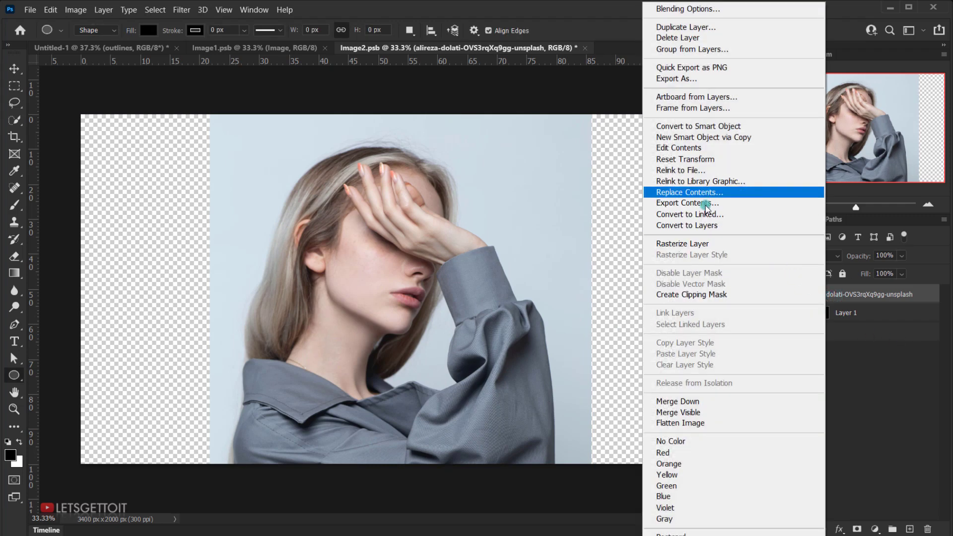
left_click(697, 244)
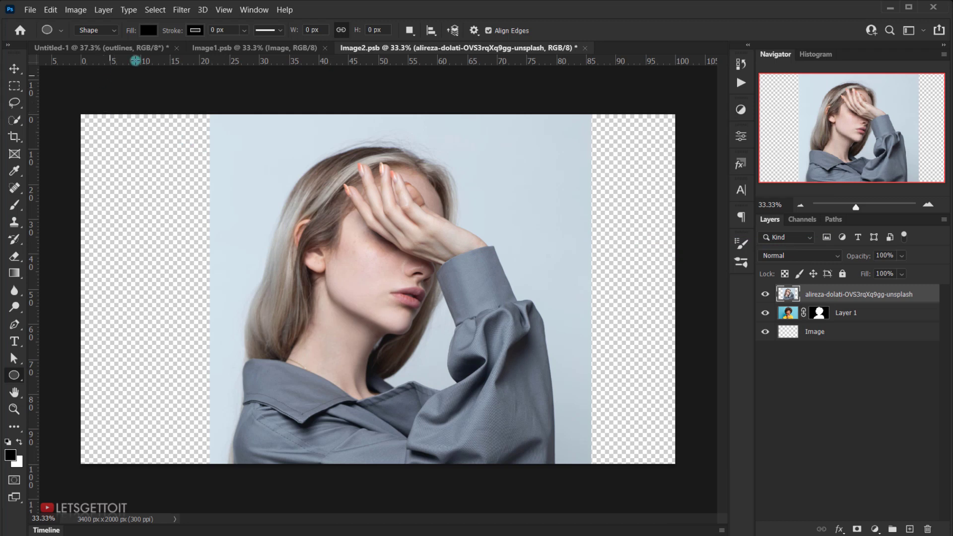
Step: Cut the woman out with a layer mask made from a Subject selection, and hide the original portrait on Layer 1
left_click(155, 10)
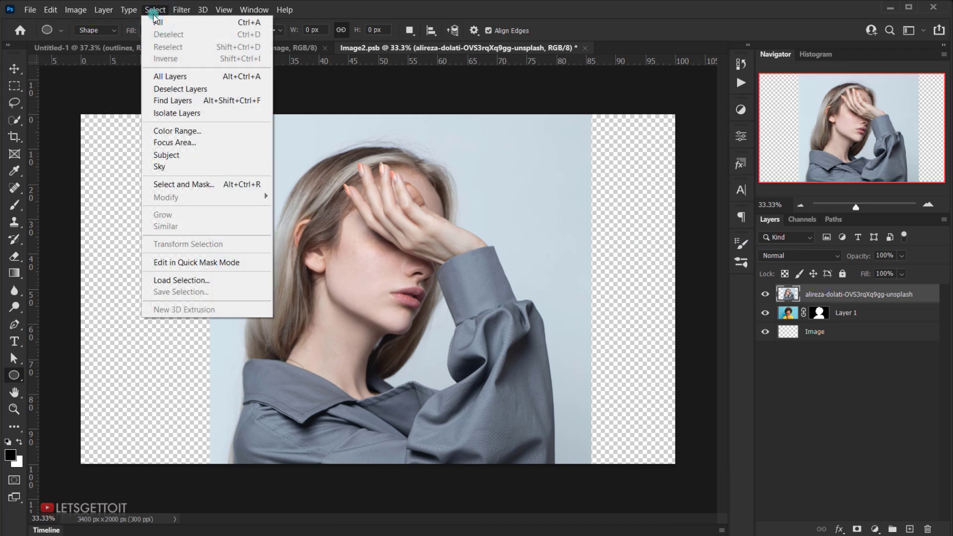
left_click(171, 154)
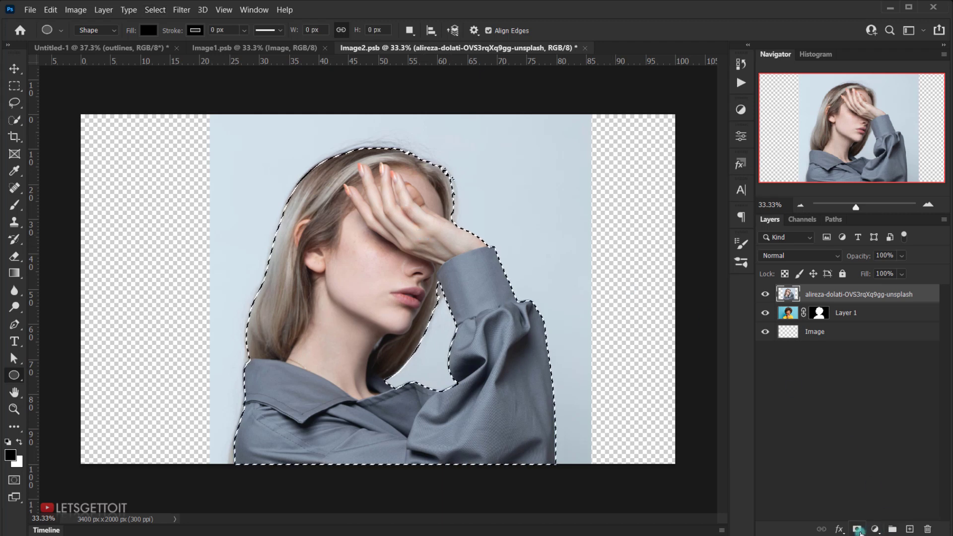
left_click(862, 526)
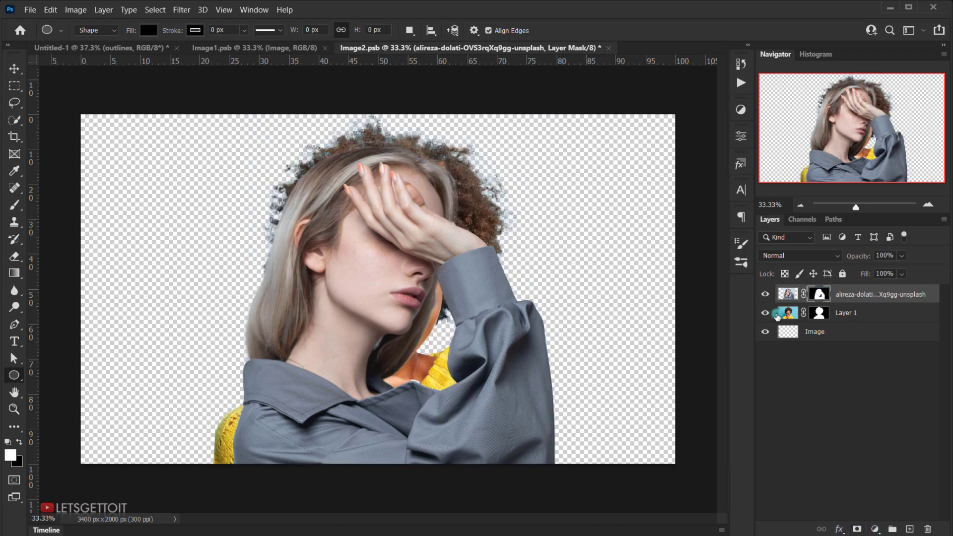
left_click(765, 313)
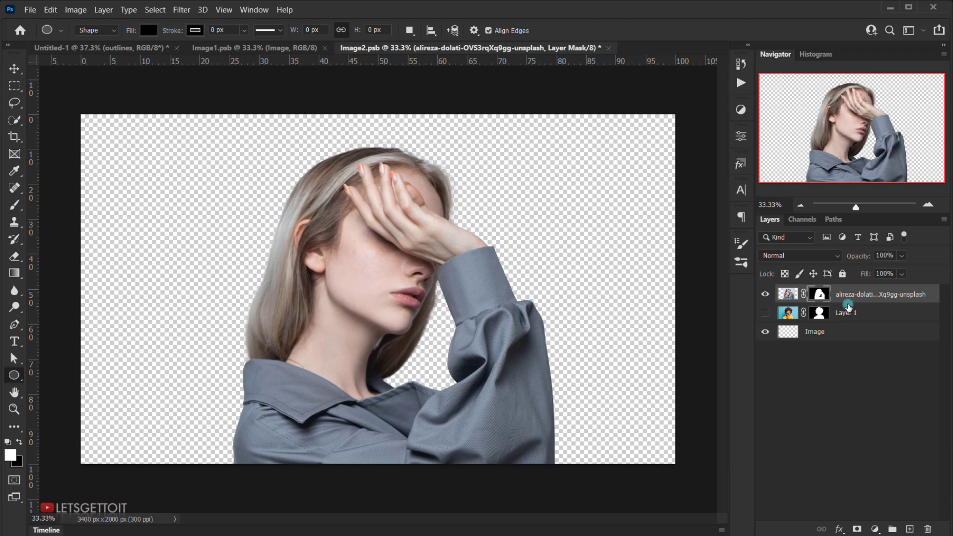
Step: Save and close Image2.psb and Image1.psb so the new portrait updates in the main document
left_click(609, 48)
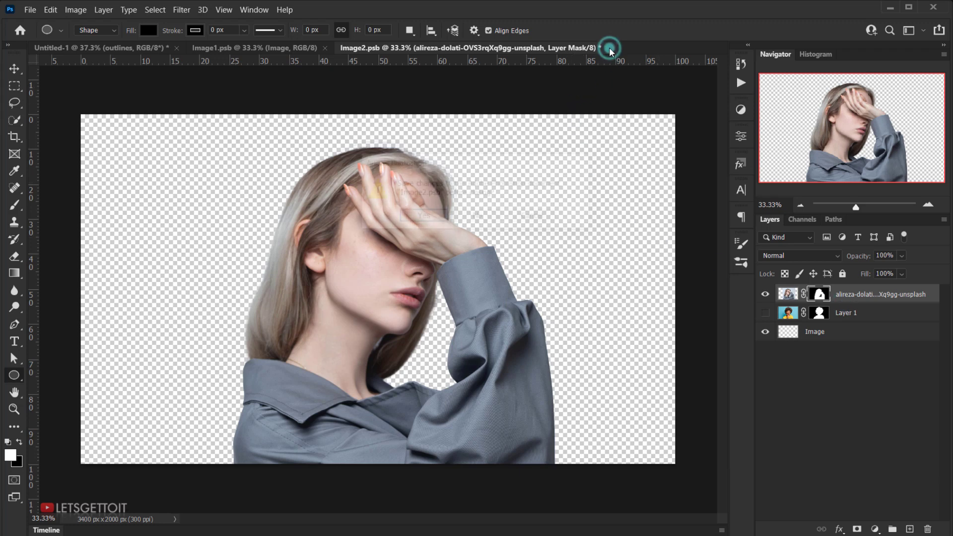
left_click(426, 219)
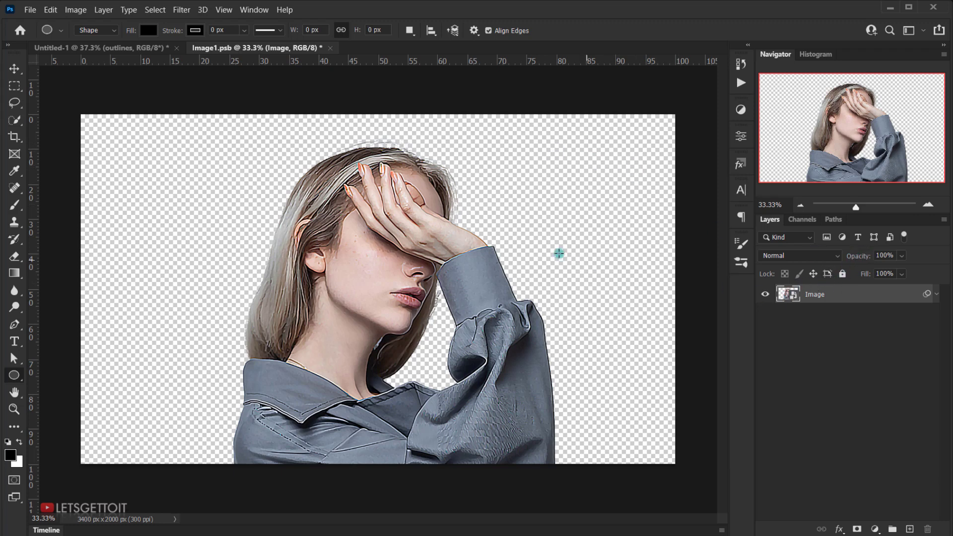
left_click(330, 49)
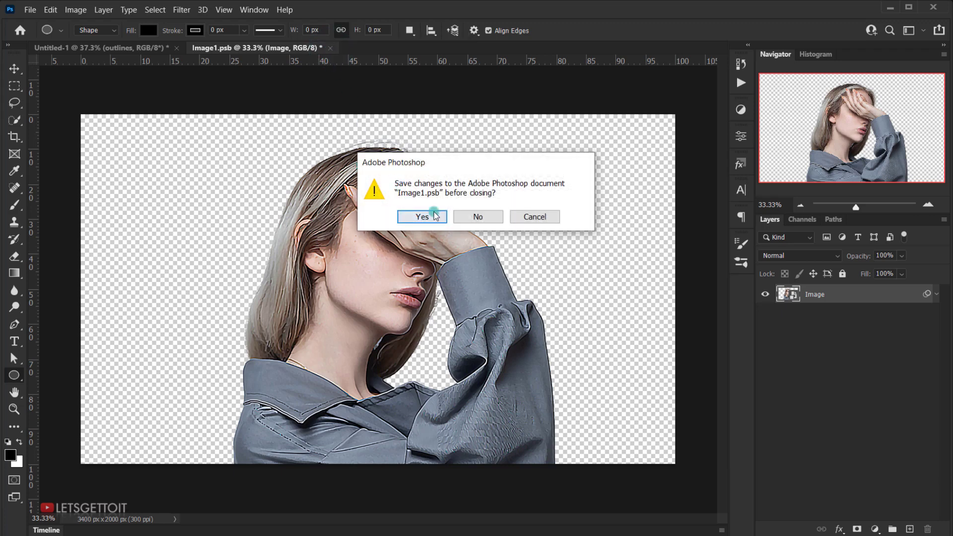
left_click(423, 216)
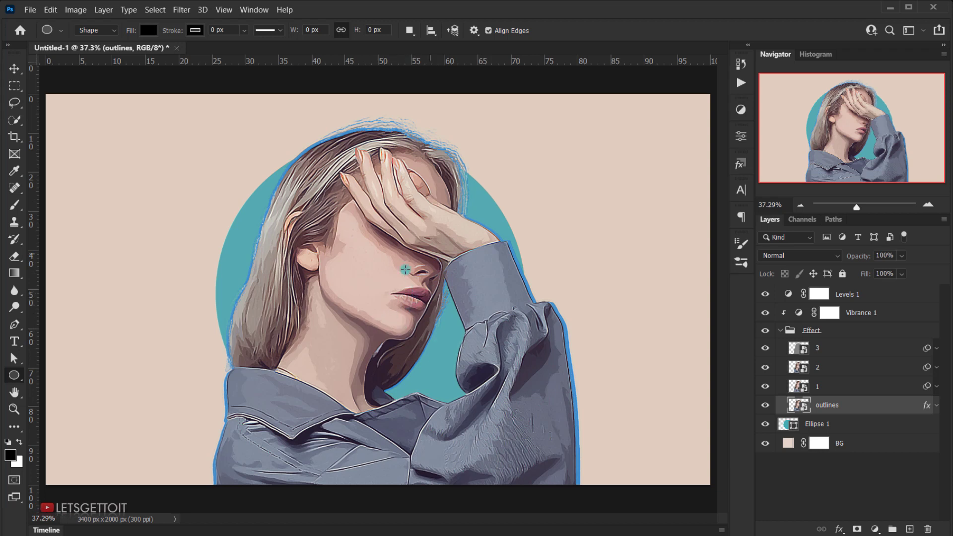
Step: Enlarge the teal Ellipse 1 circle to about 1837 px and center it on the canvas behind the woman
left_click(811, 425)
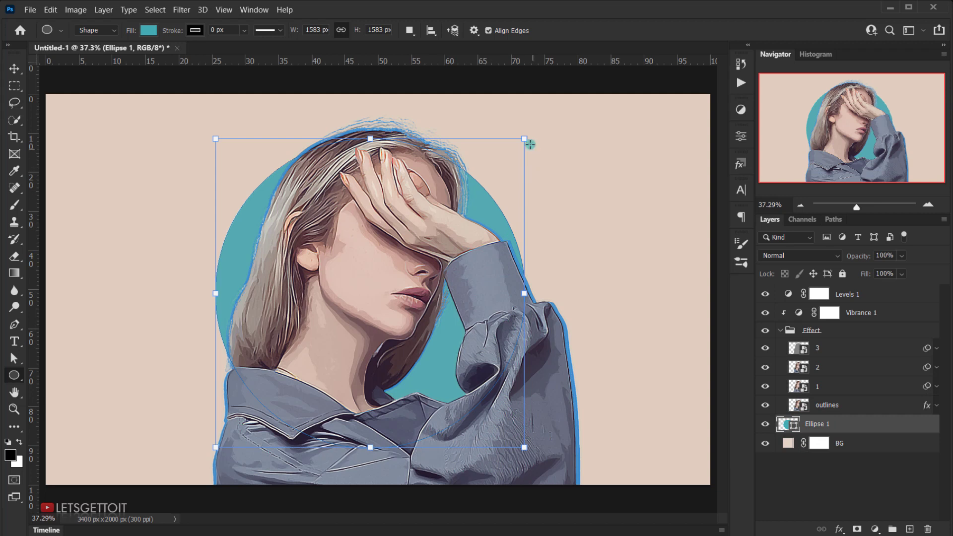
left_click_drag(525, 136, 574, 89)
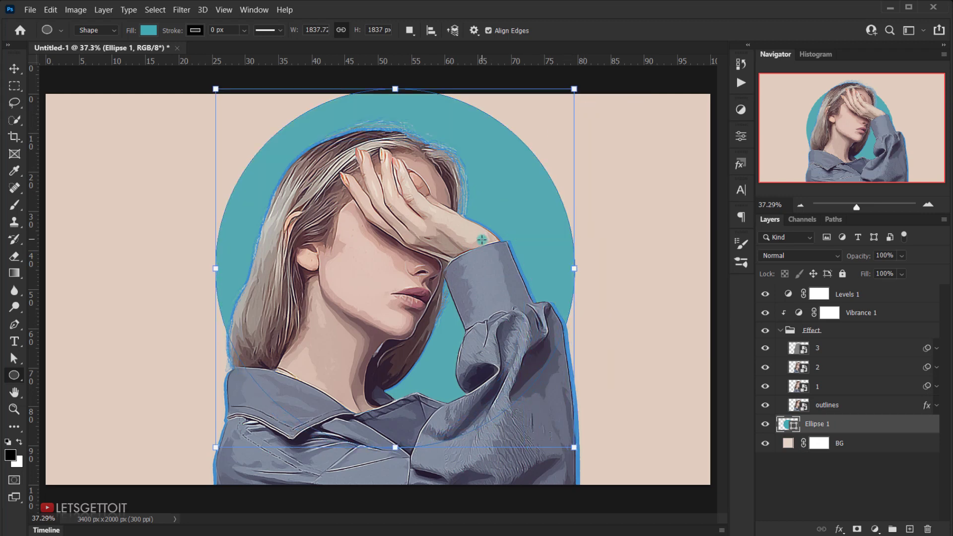
left_click(13, 66)
left_click_drag(522, 252, 508, 248)
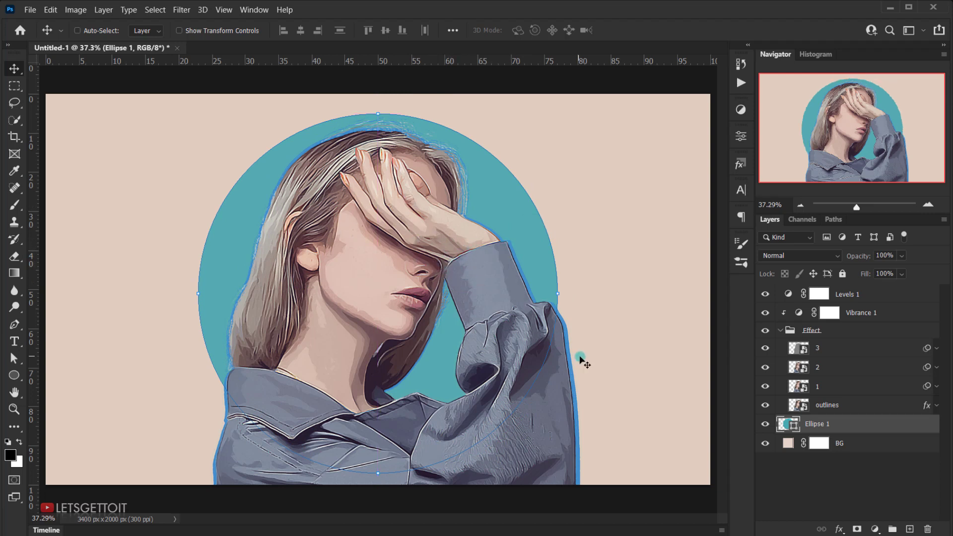
left_click(819, 469)
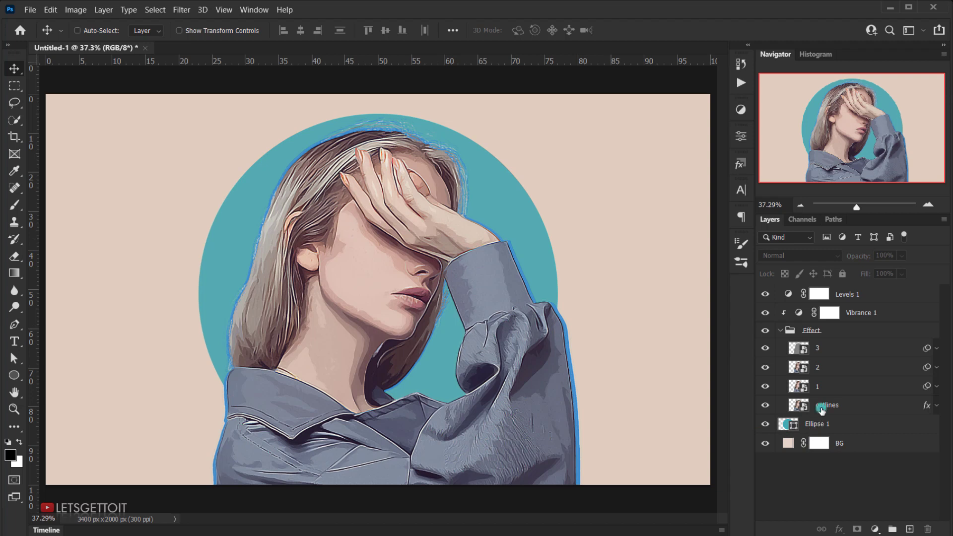
Step: Change the outlines layer's Color Overlay to white
left_click(821, 400)
left_click(937, 405)
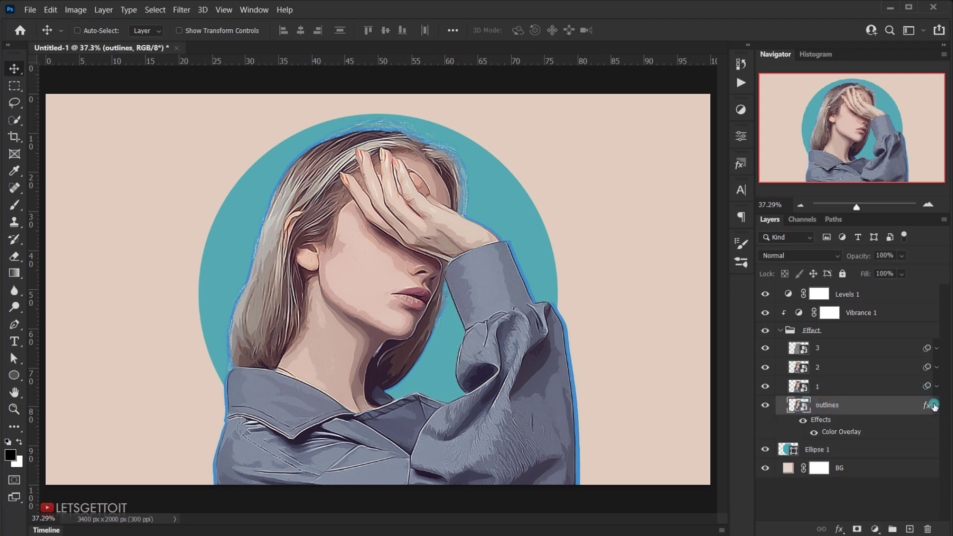
double_click(846, 434)
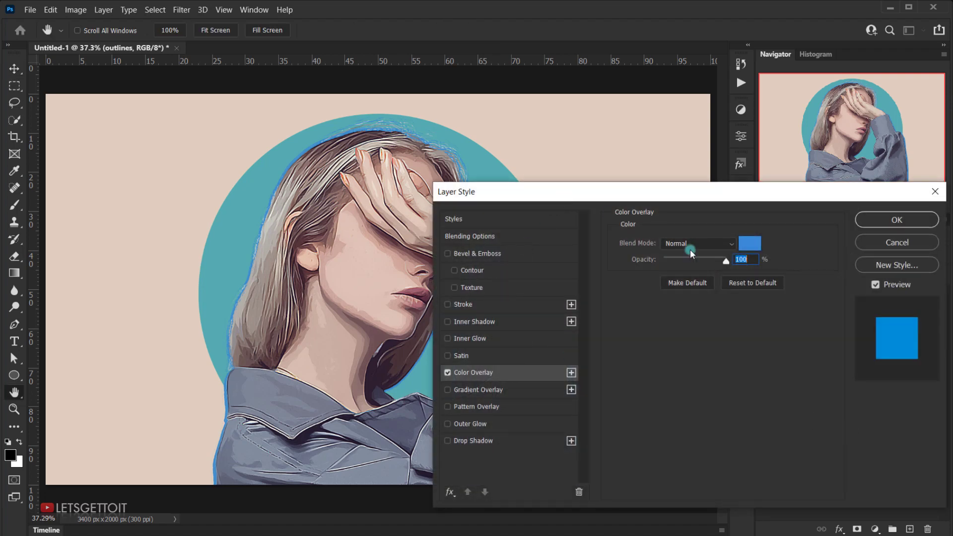
left_click(749, 243)
left_click_drag(629, 276, 614, 265)
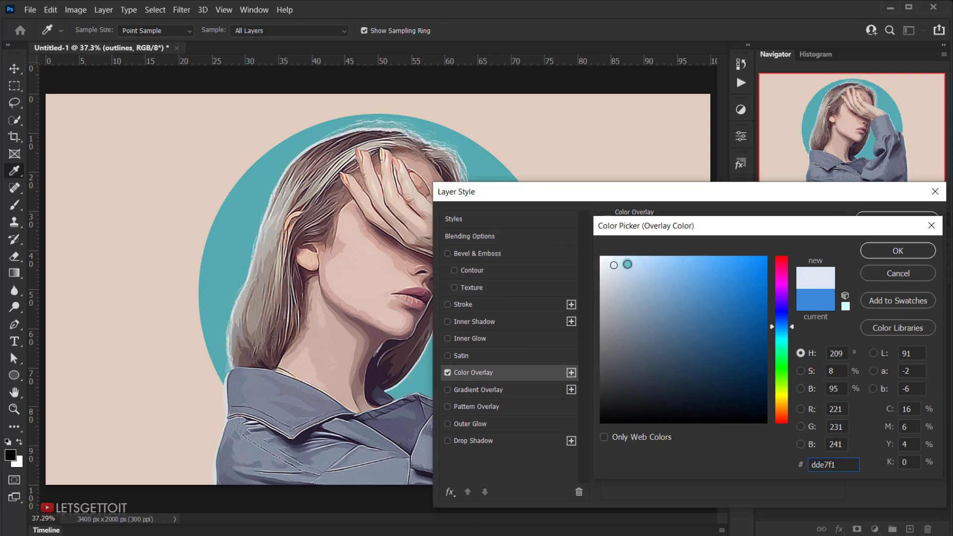
left_click(870, 251)
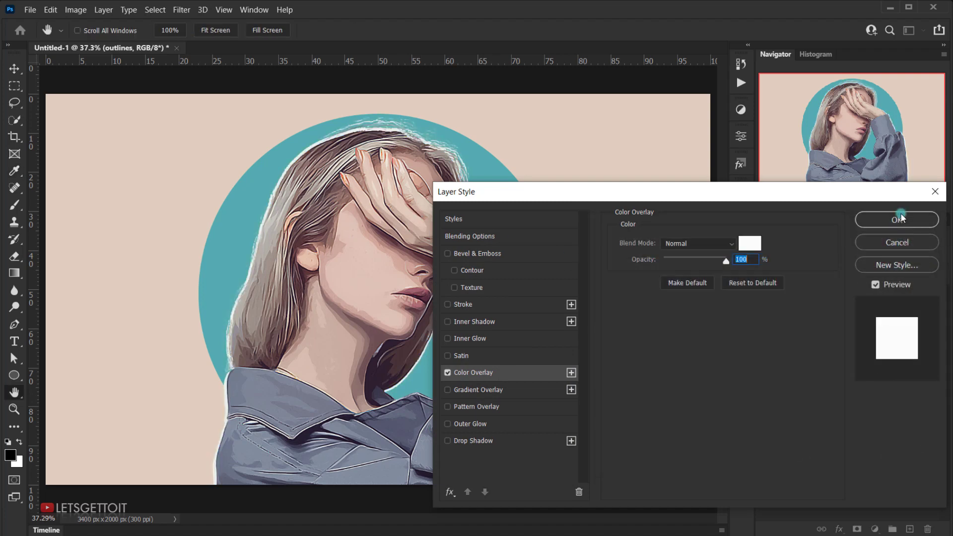
left_click(899, 220)
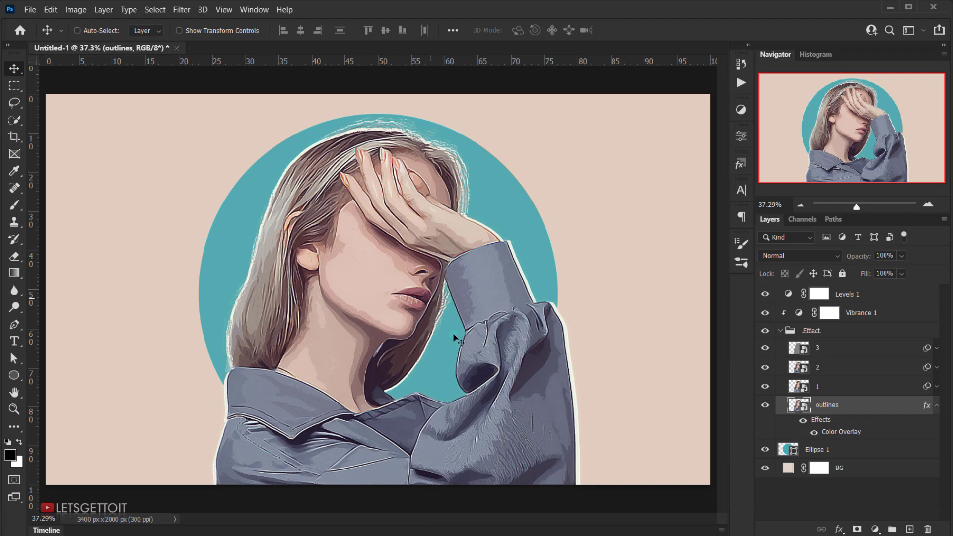
scroll(443, 340, "down", 1)
scroll(366, 332, "up", 2)
scroll(439, 323, "down", 1)
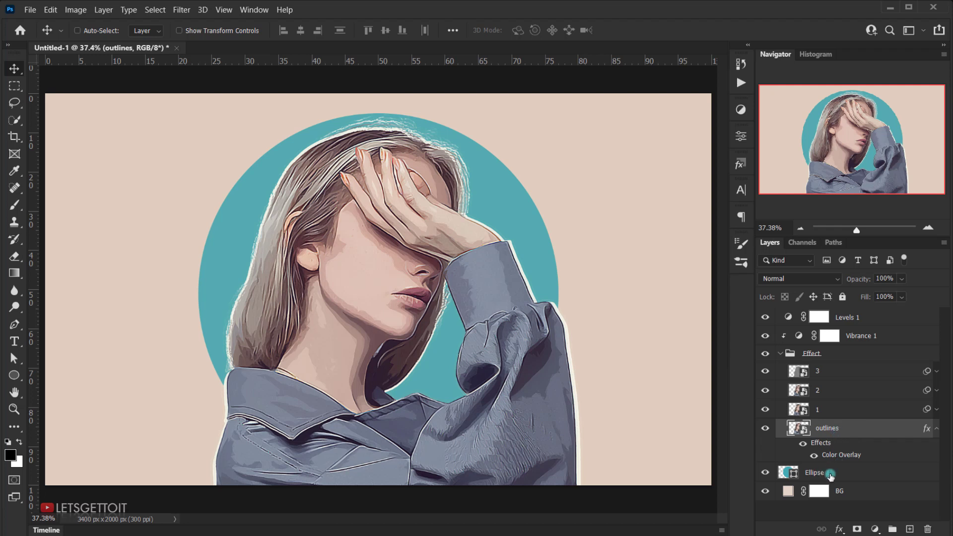
Step: Recolor the Ellipse 1 circle to muted blue #92a0c2, starting from a color sampled from the woman's shirt sleeve
double_click(783, 473)
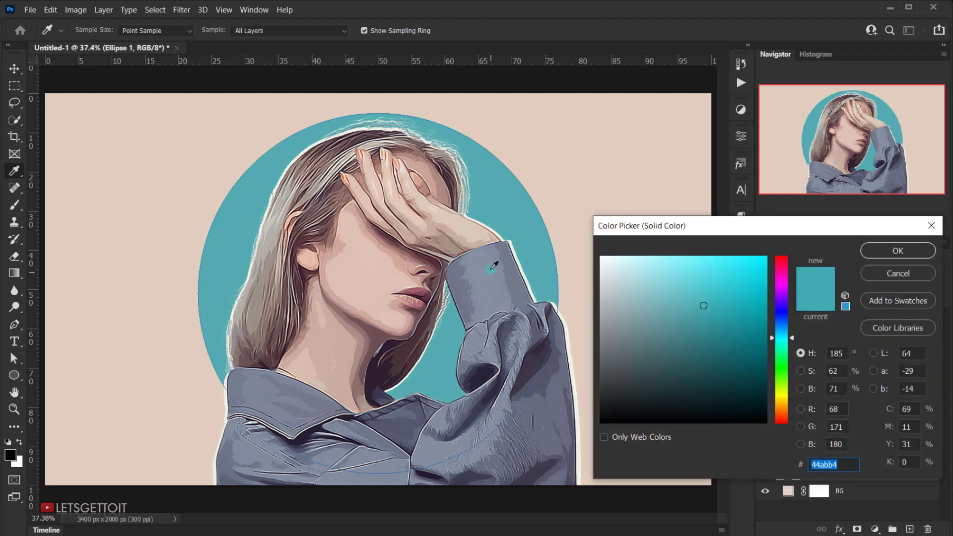
left_click_drag(489, 272, 483, 286)
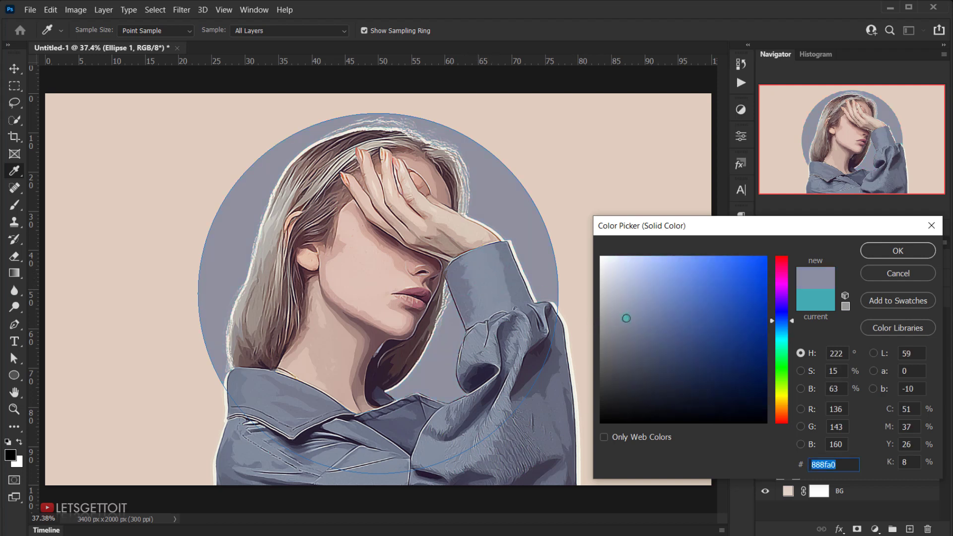
left_click_drag(626, 316, 642, 302)
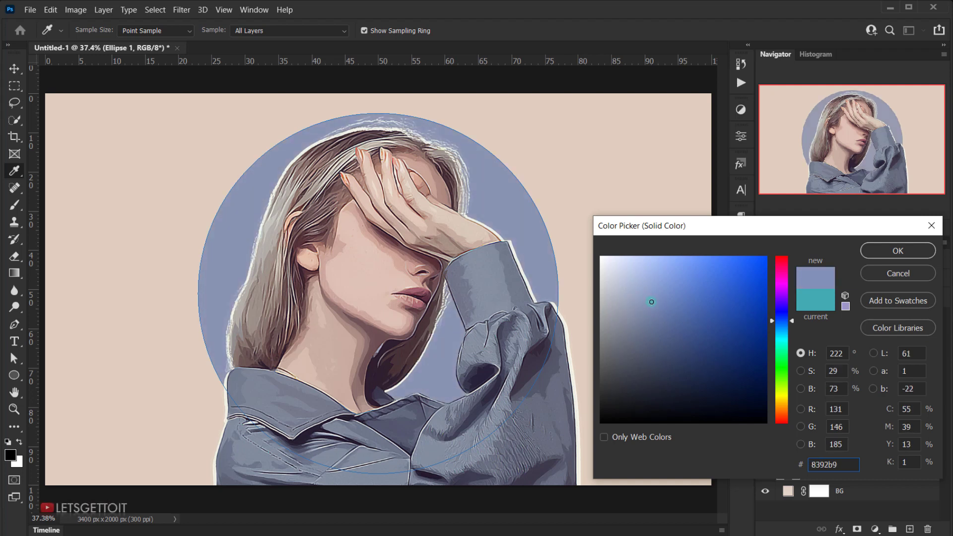
left_click(536, 288)
left_click(642, 296)
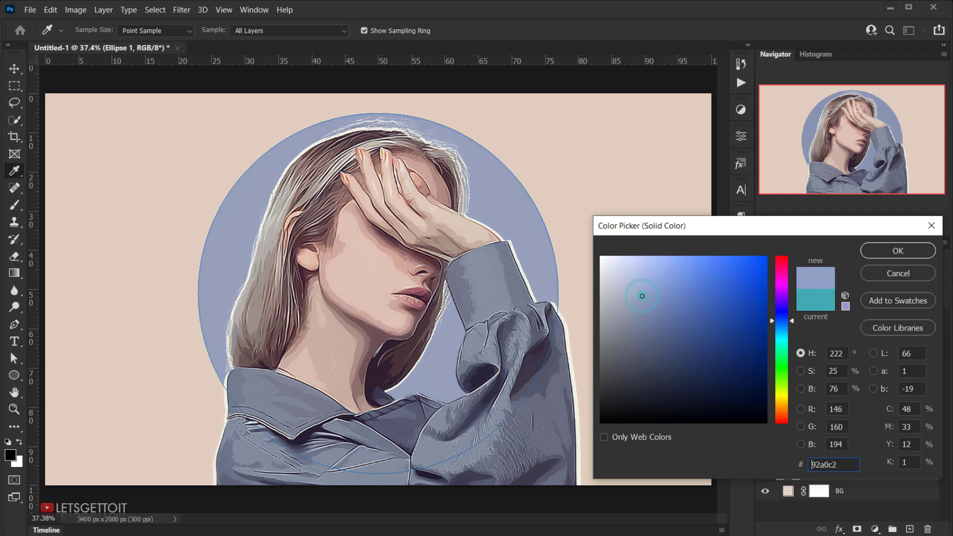
left_click(642, 296)
left_click(907, 250)
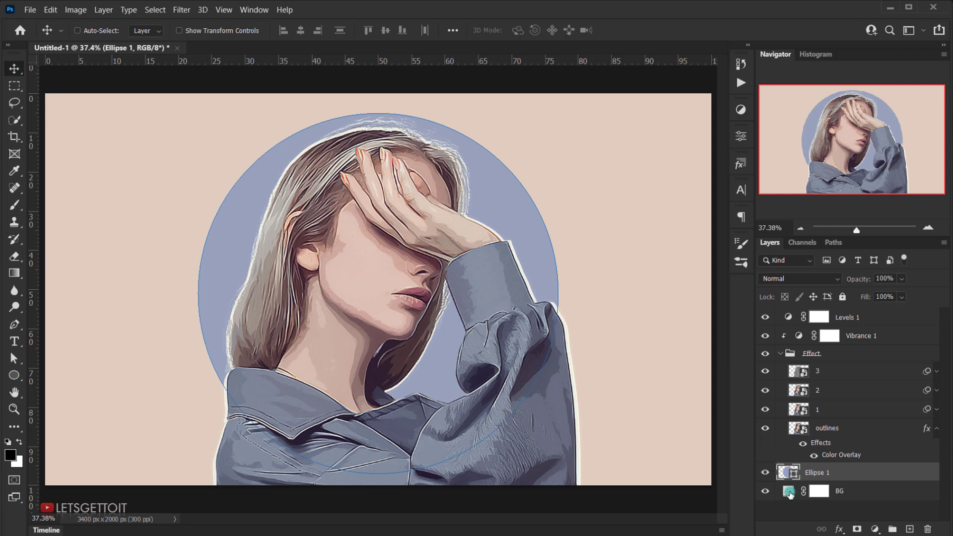
Step: Change the BG fill layer's color to pale beige #e7dcd5 and hide the panels to view the whole artwork
double_click(790, 493)
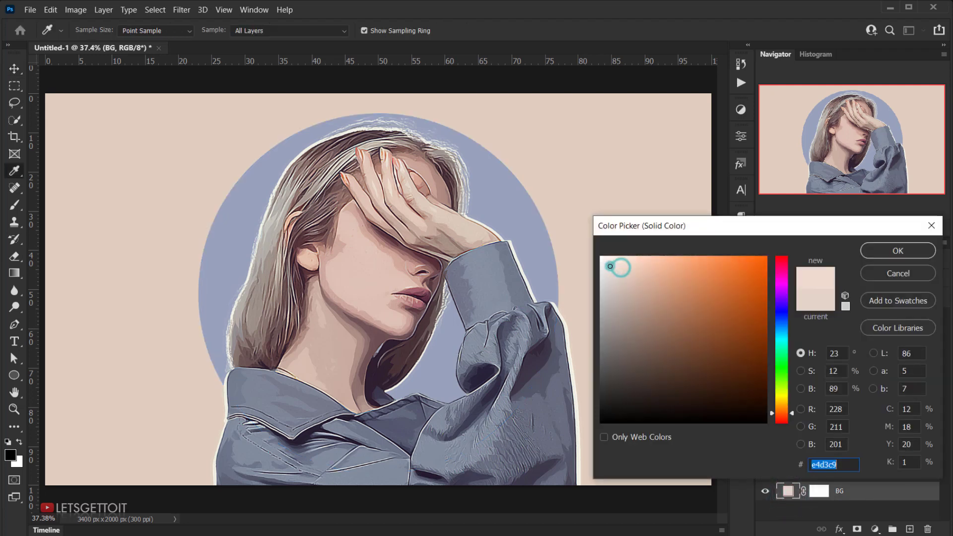
mouse_move(610, 266)
left_mouse_down()
mouse_move(601, 258)
mouse_move(621, 311)
mouse_move(607, 413)
mouse_move(612, 284)
mouse_move(625, 276)
left_mouse_up()
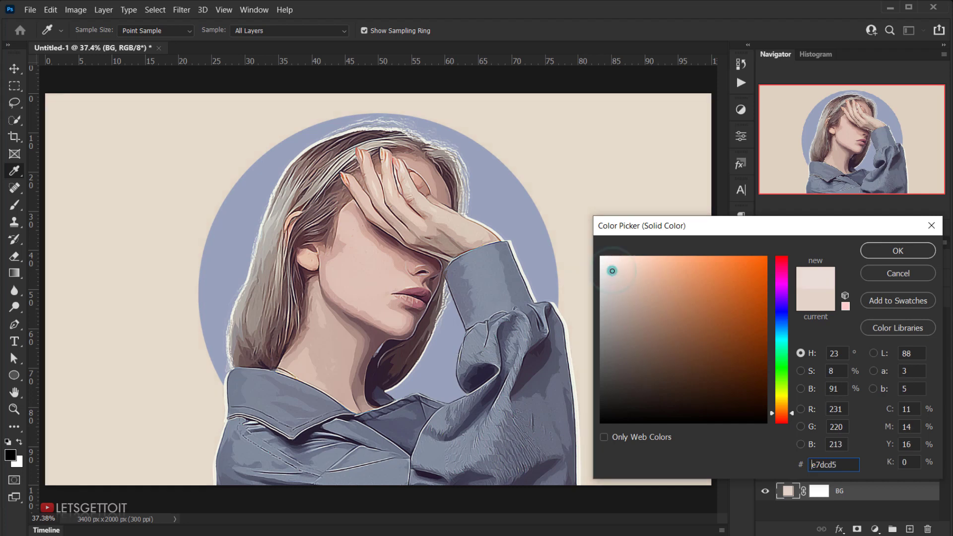
left_click(898, 250)
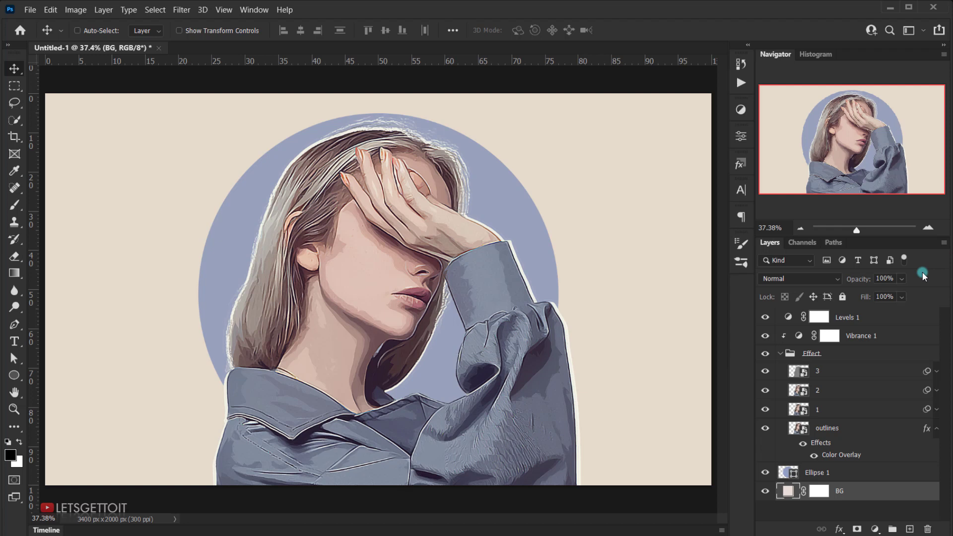
key("Tab")
key("ctrl+0")
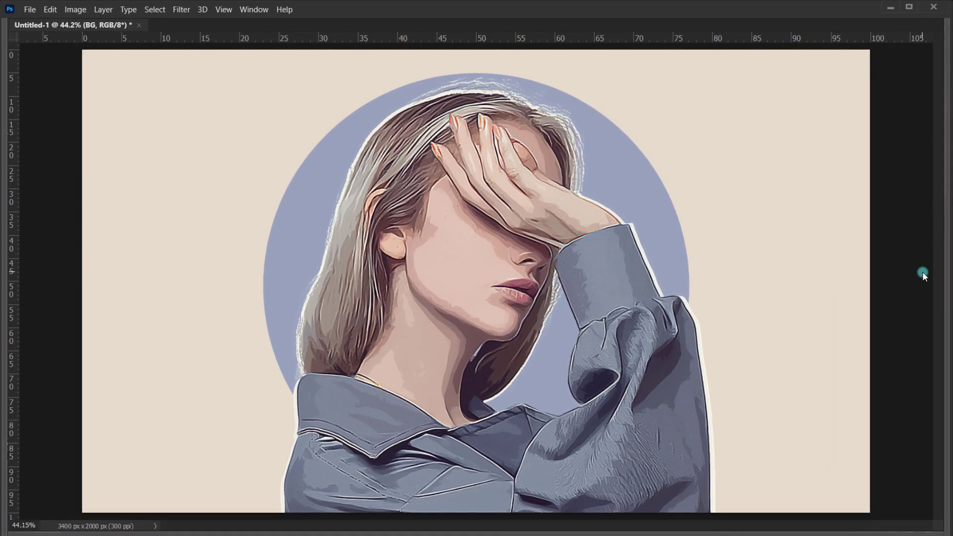